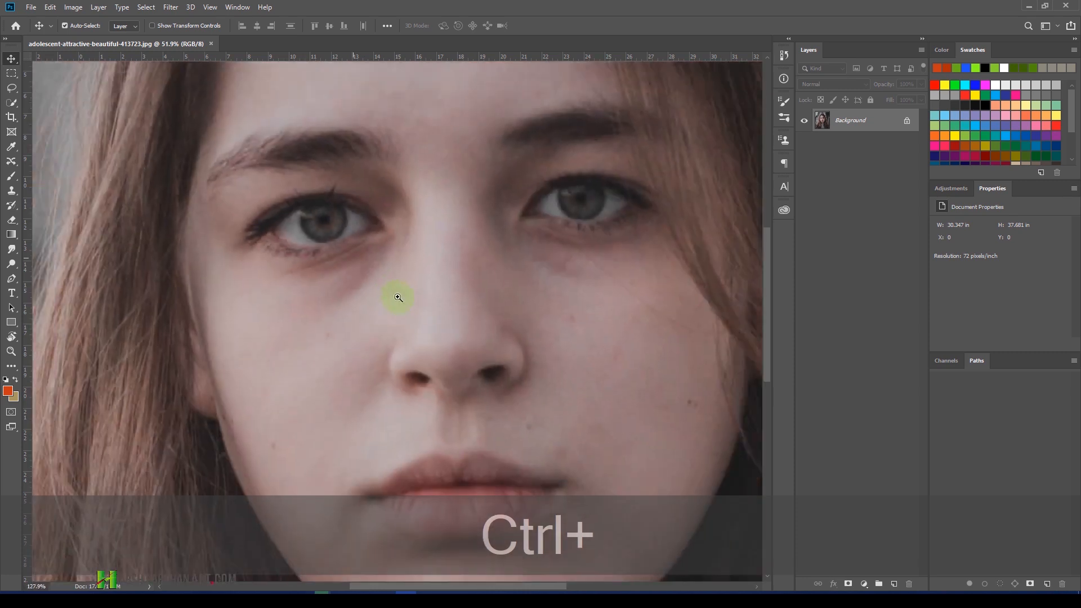
key("ctrl+2")
left_click_drag(269, 276, 316, 256)
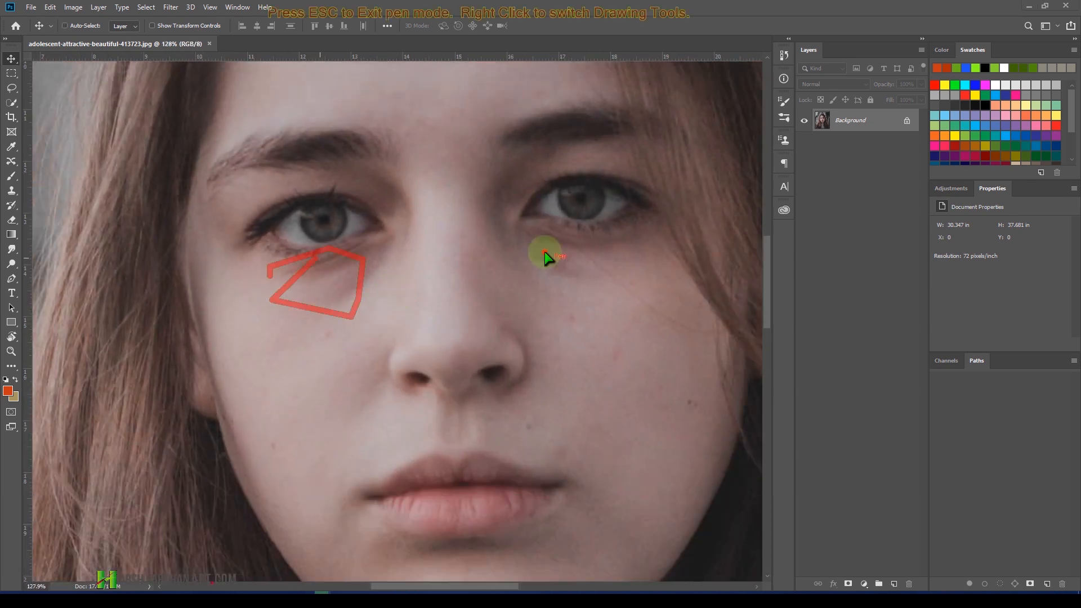
mouse_move(531, 248)
left_mouse_down()
mouse_move(648, 270)
mouse_move(631, 287)
left_mouse_up()
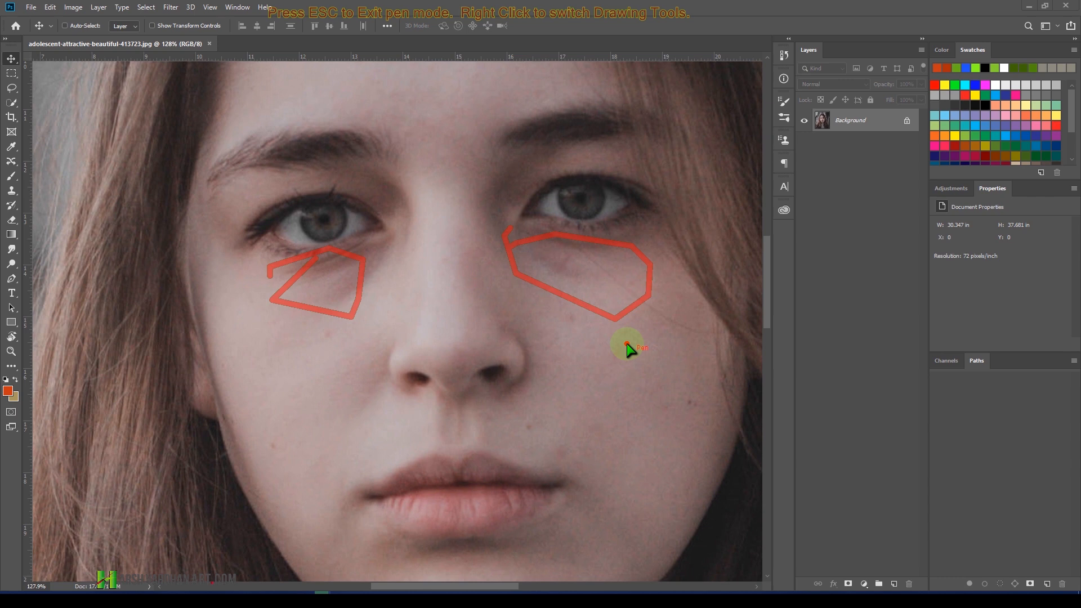
key("Escape")
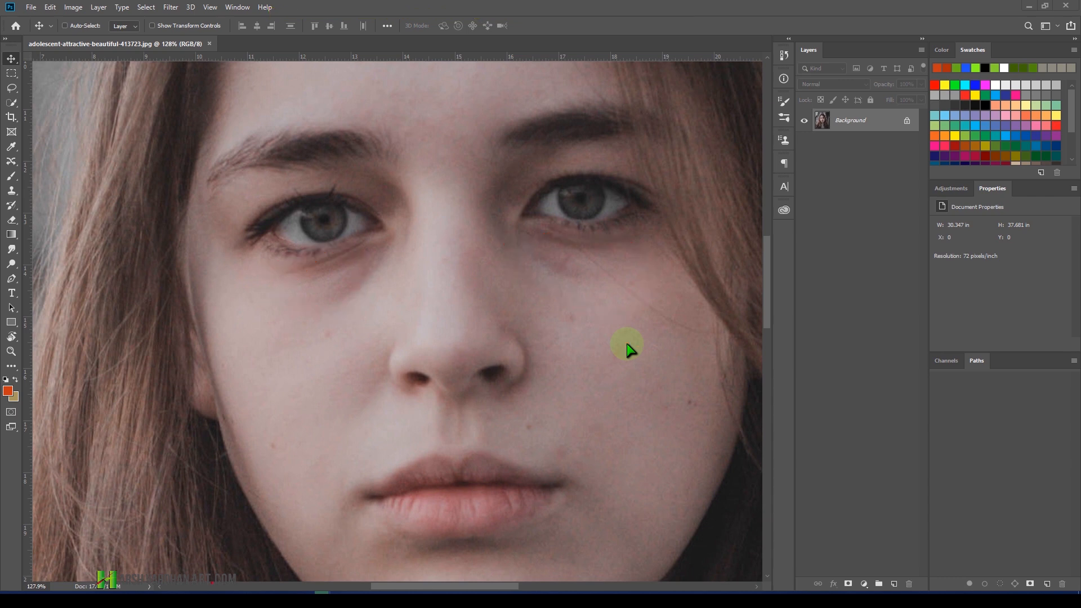
key("ctrl+space")
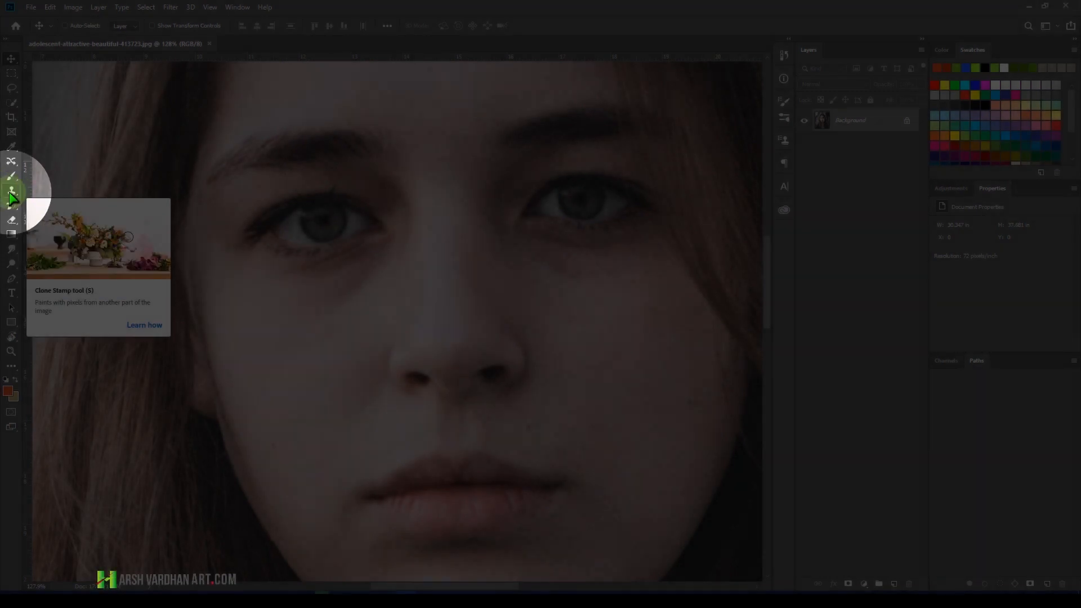
Step: Activate the Clone Stamp tool and open its tool presets
left_click(11, 194)
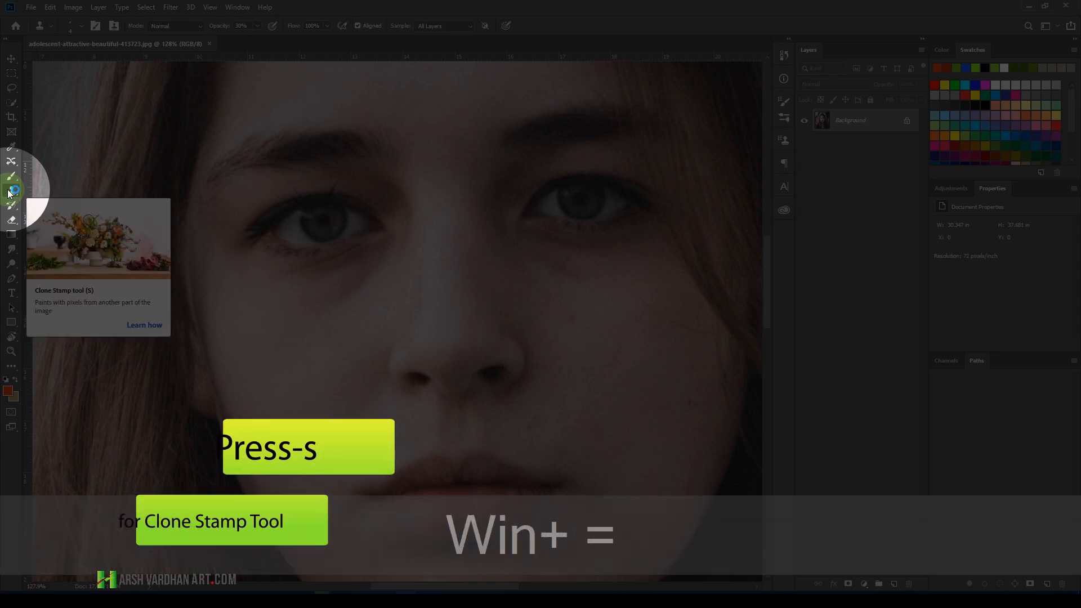
key("super+equal")
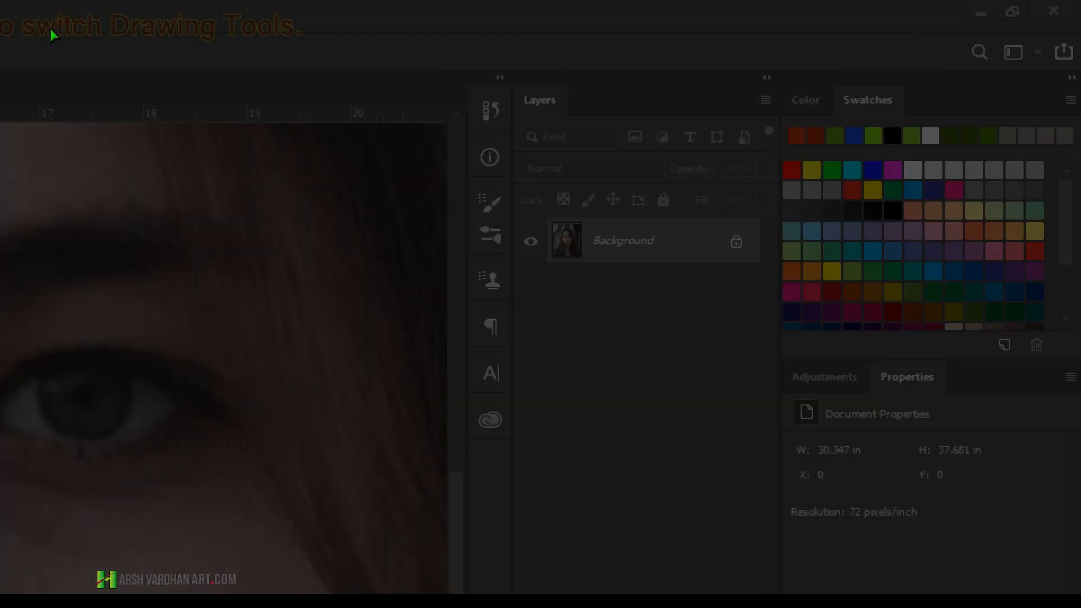
key("Escape")
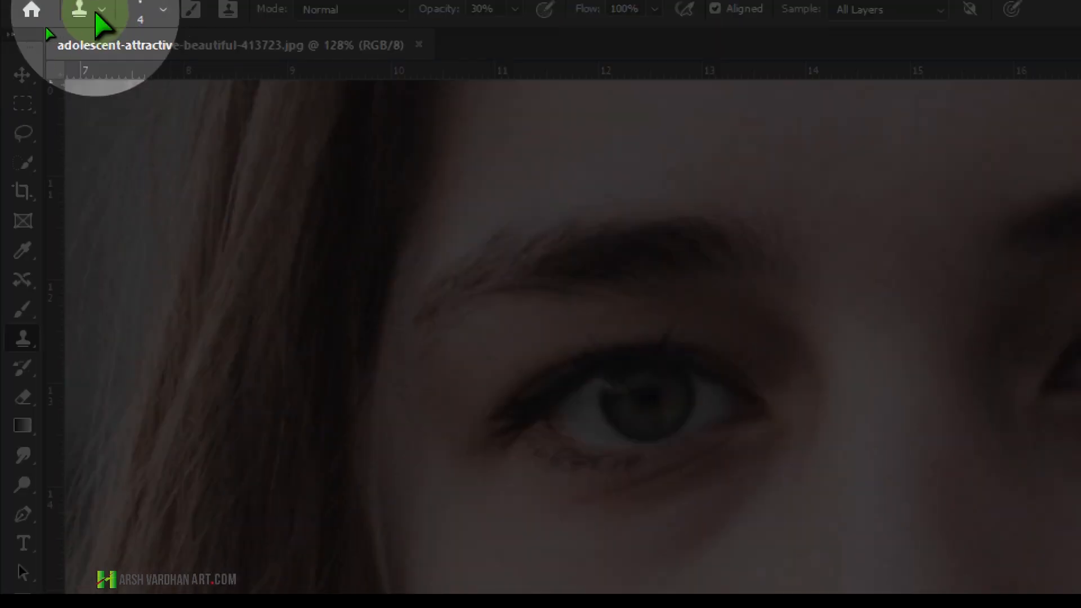
left_click(102, 51)
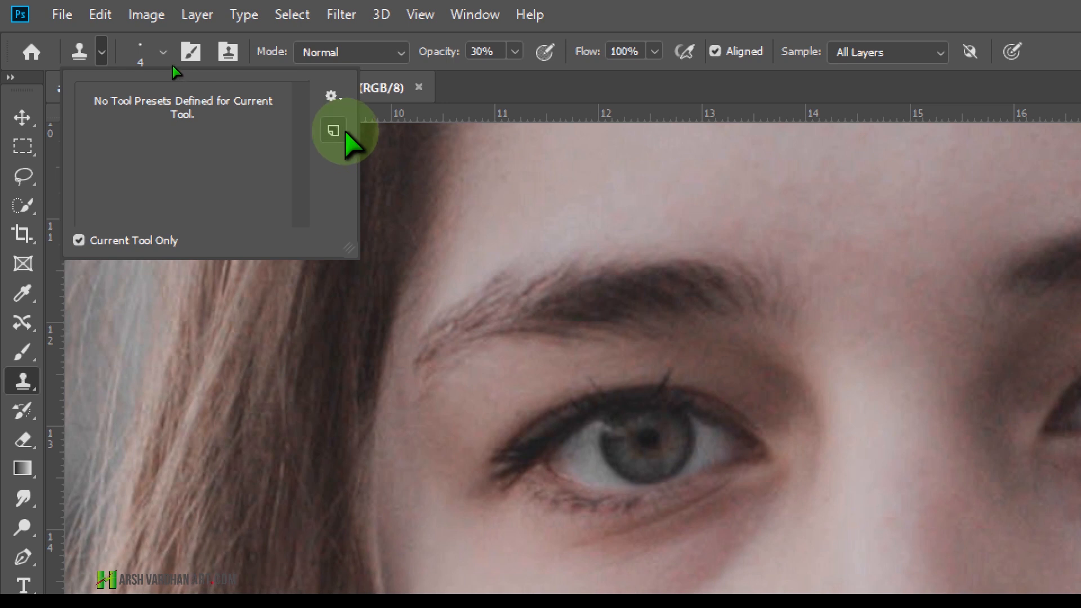
Step: Set the Clone Stamp brush size to 78 px
left_click(163, 52)
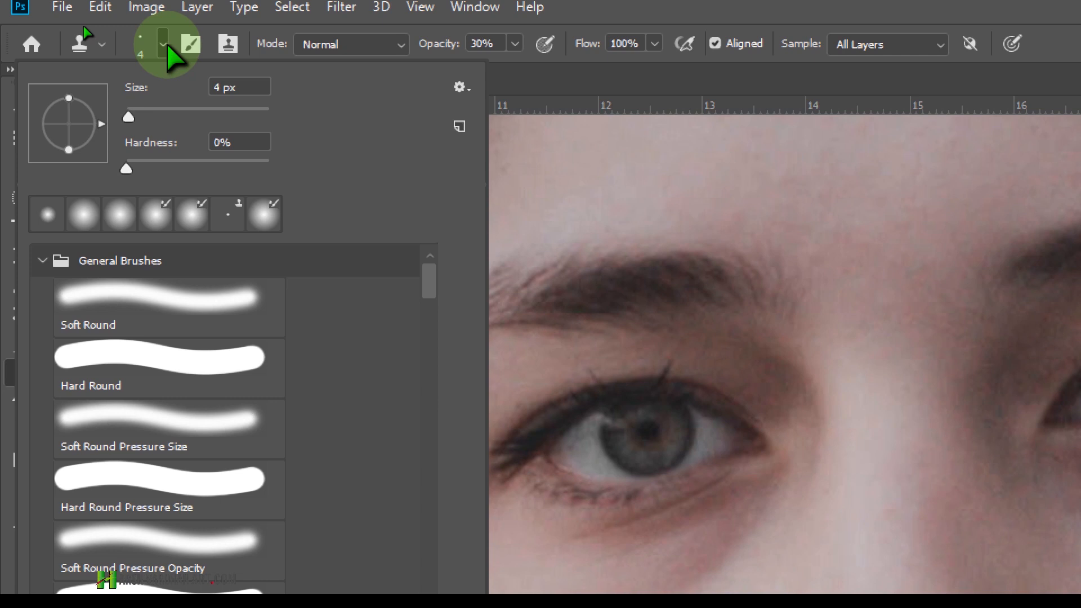
left_click(165, 45)
left_click(164, 53)
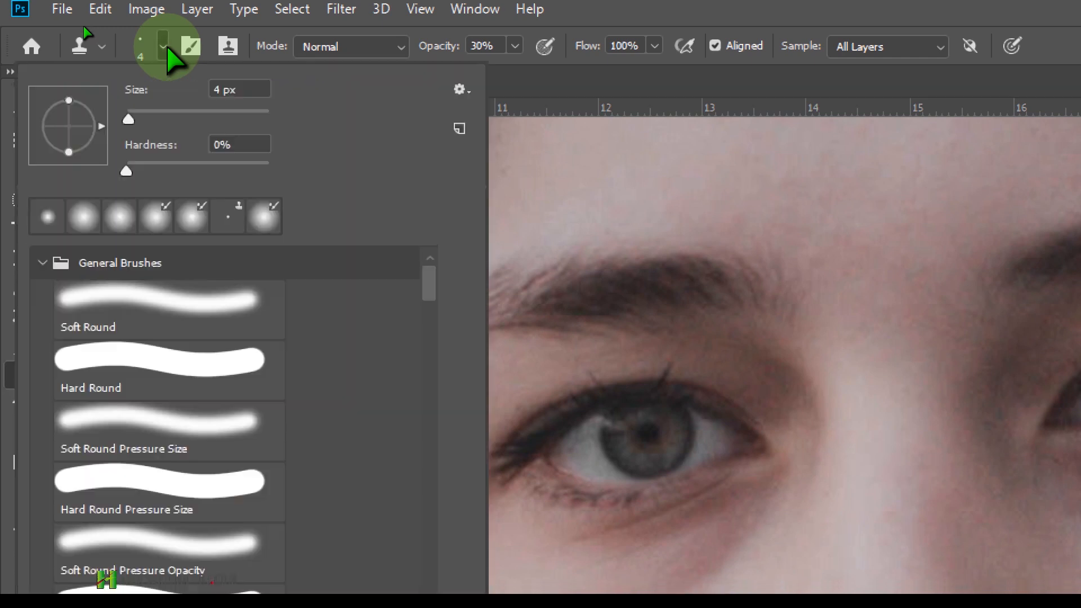
left_click(167, 46)
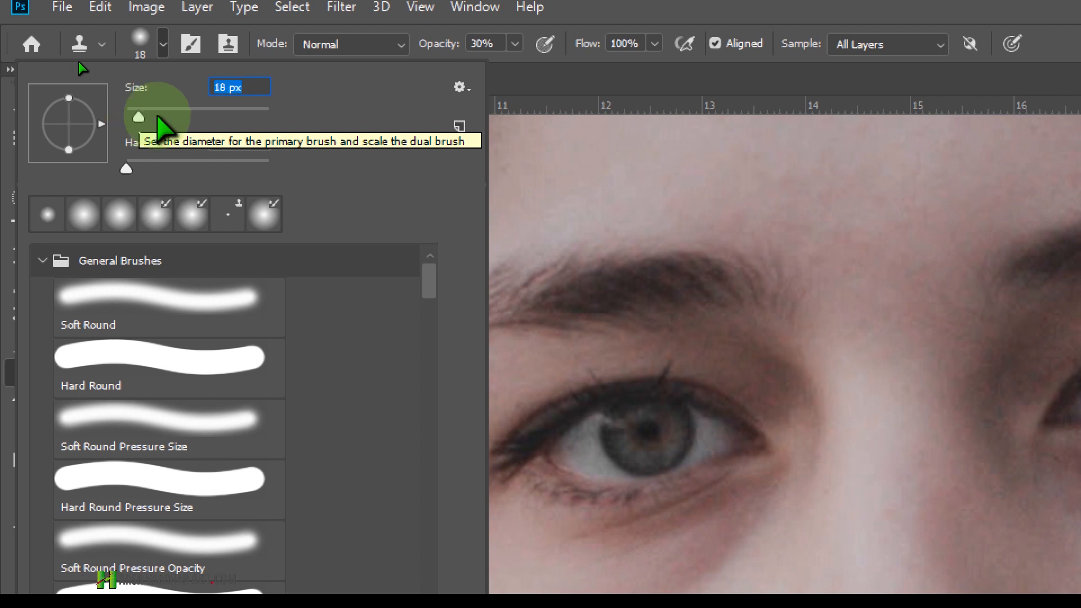
left_click_drag(141, 116, 163, 117)
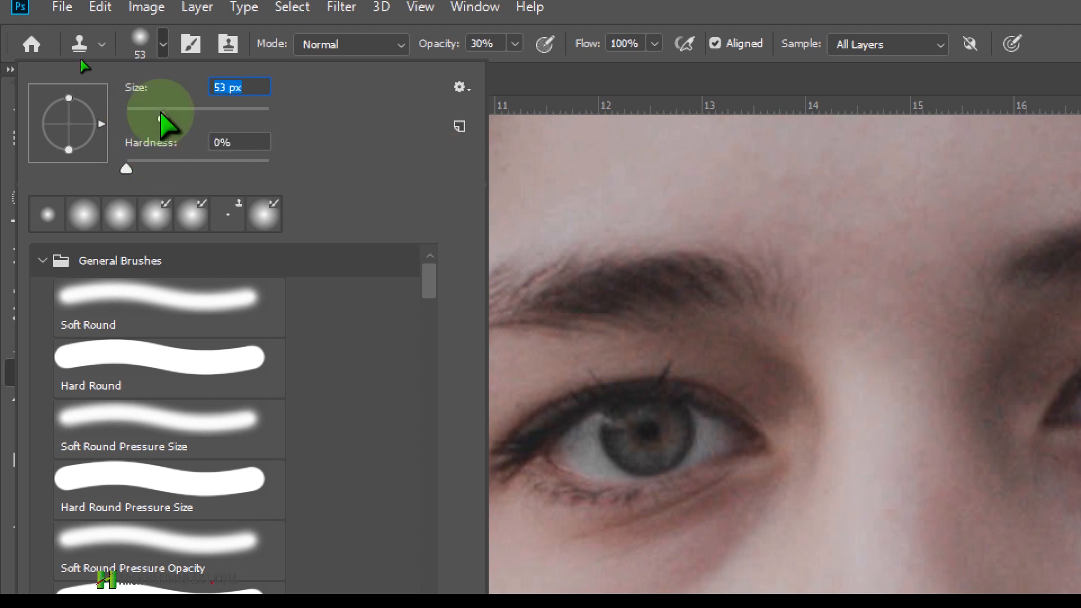
left_click_drag(161, 117, 181, 117)
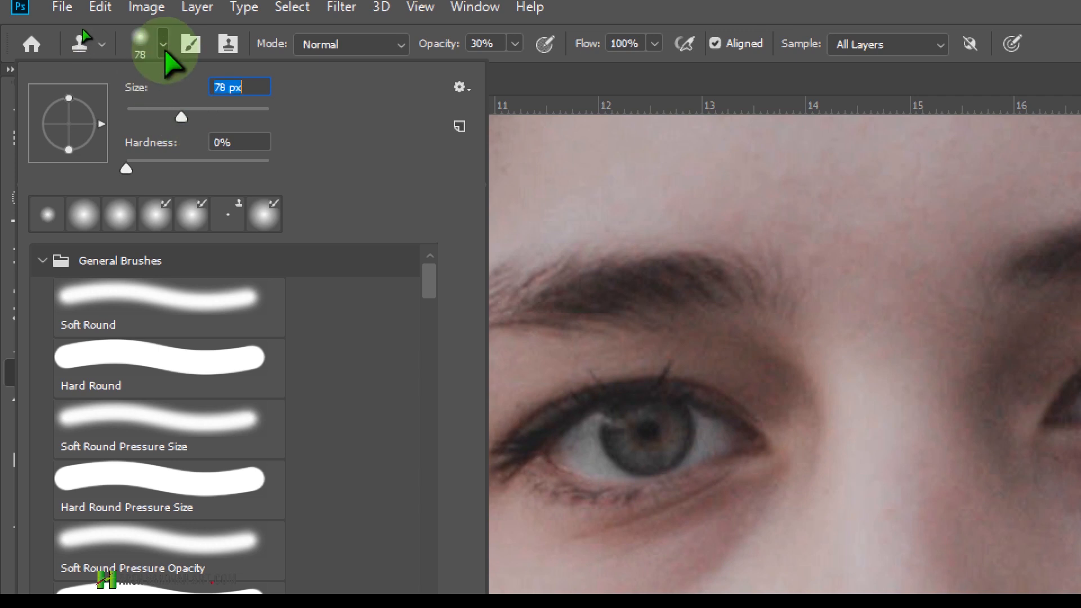
left_click(164, 50)
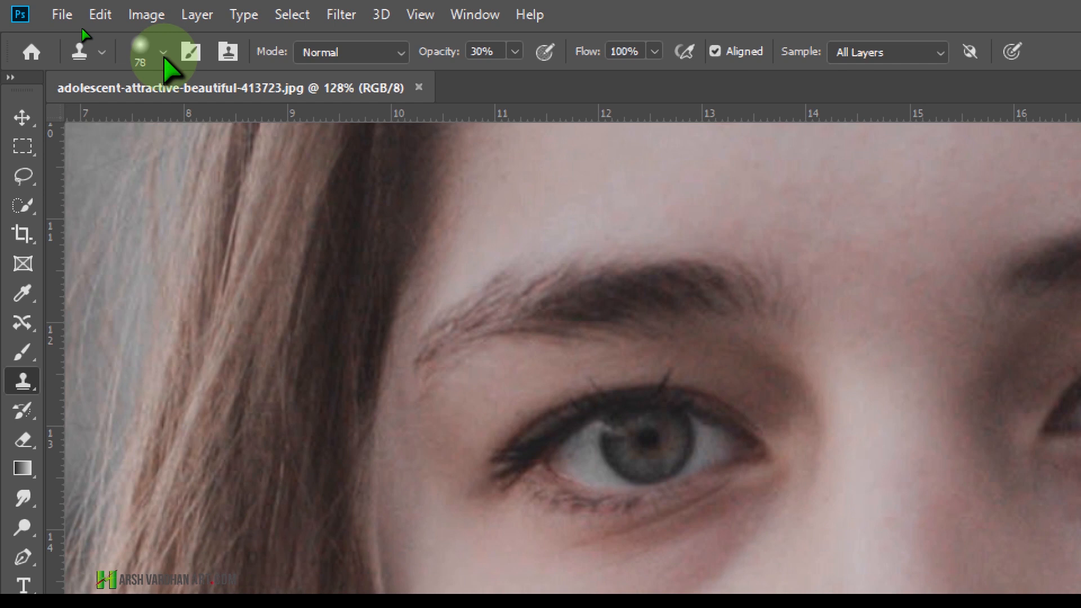
left_click(163, 52)
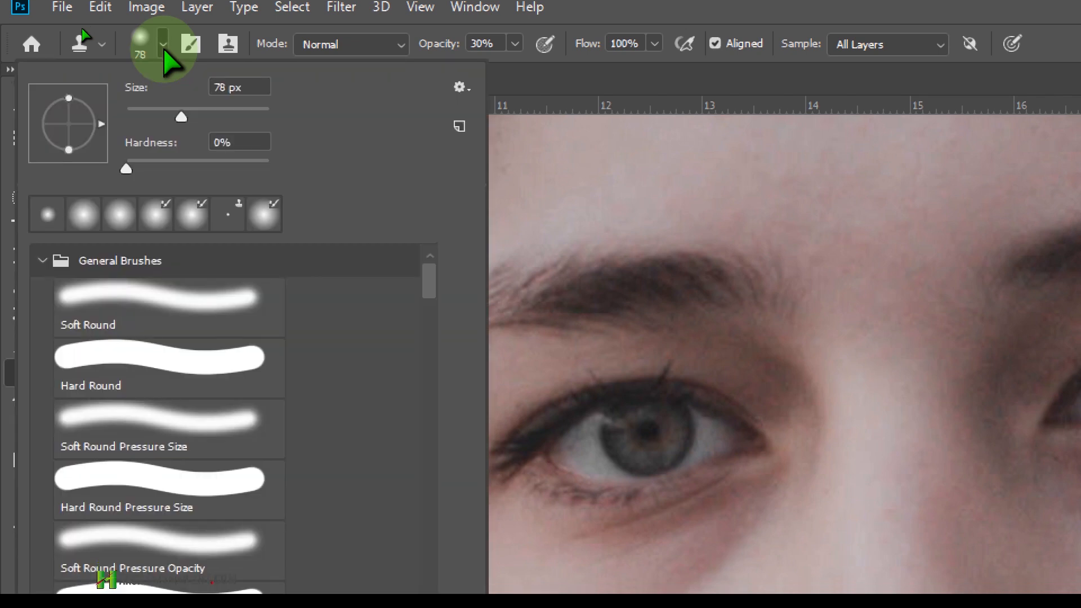
left_click(163, 52)
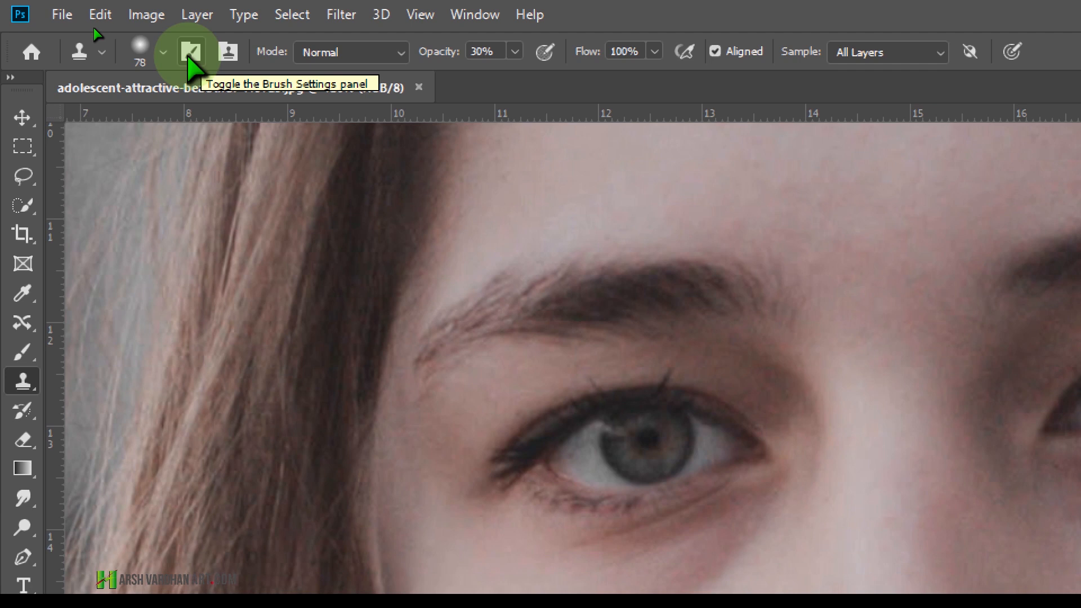
Step: Examine the brush settings access and the painting modes offered for the Clone Stamp
left_click(190, 55)
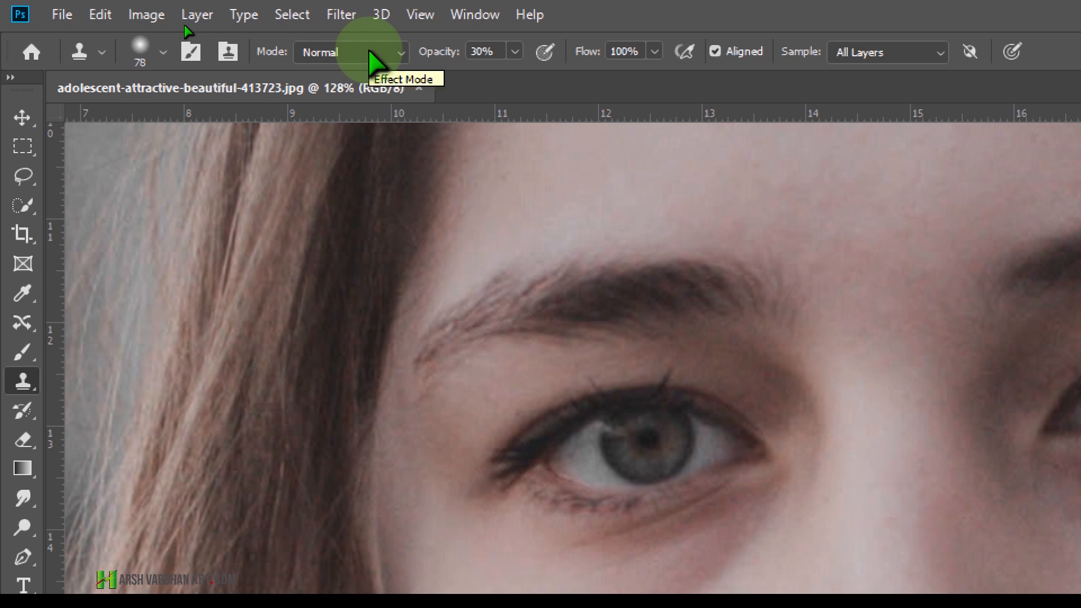
left_click(370, 52)
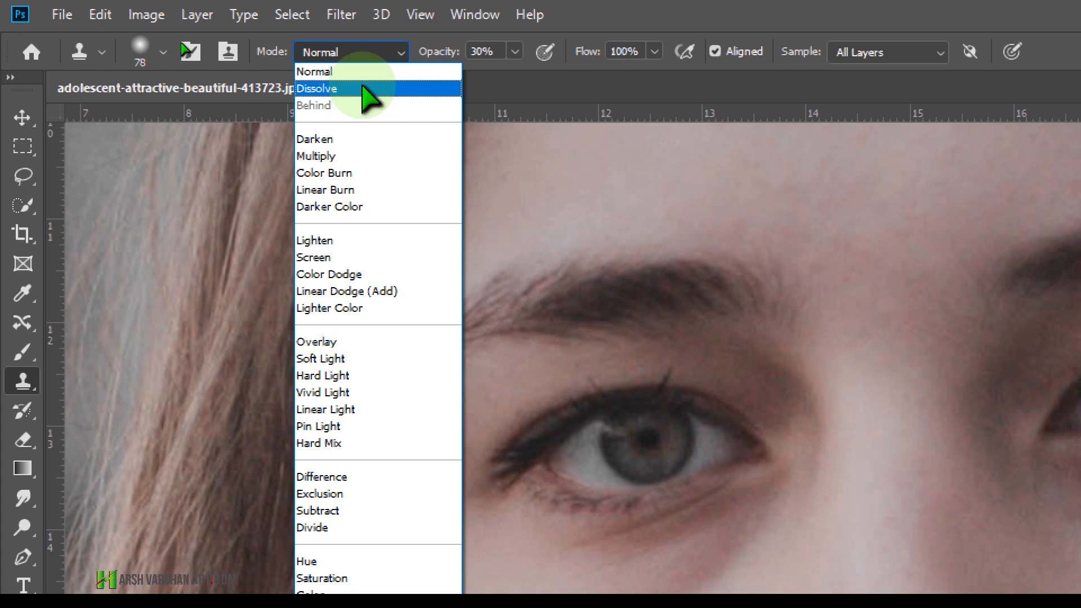
key("super+minus")
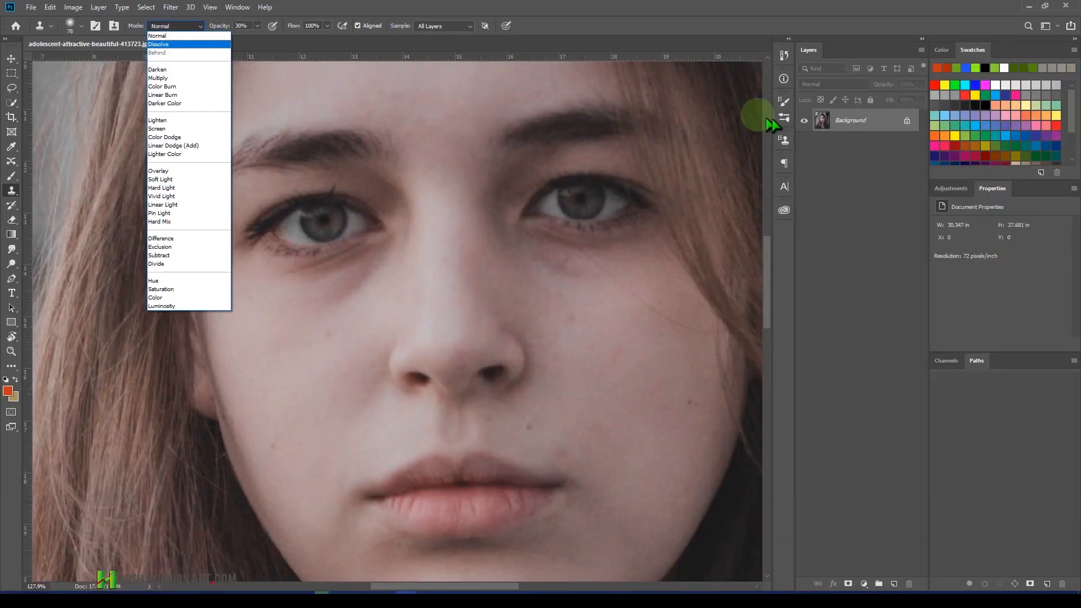
left_click(827, 151)
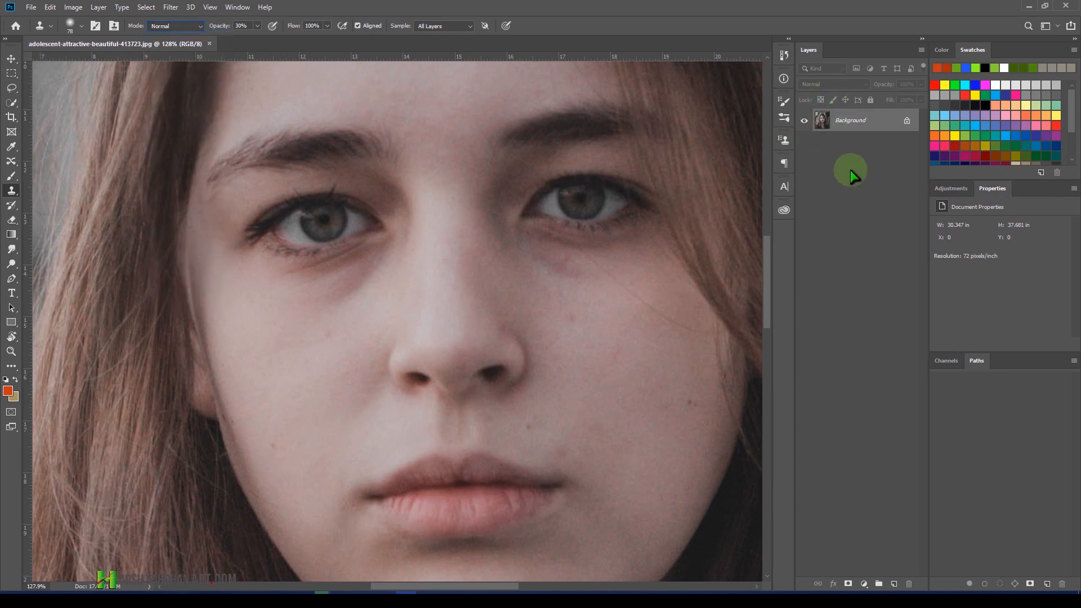
Step: Add a new empty layer above the Background and look through the layer blending modes
left_click(894, 584)
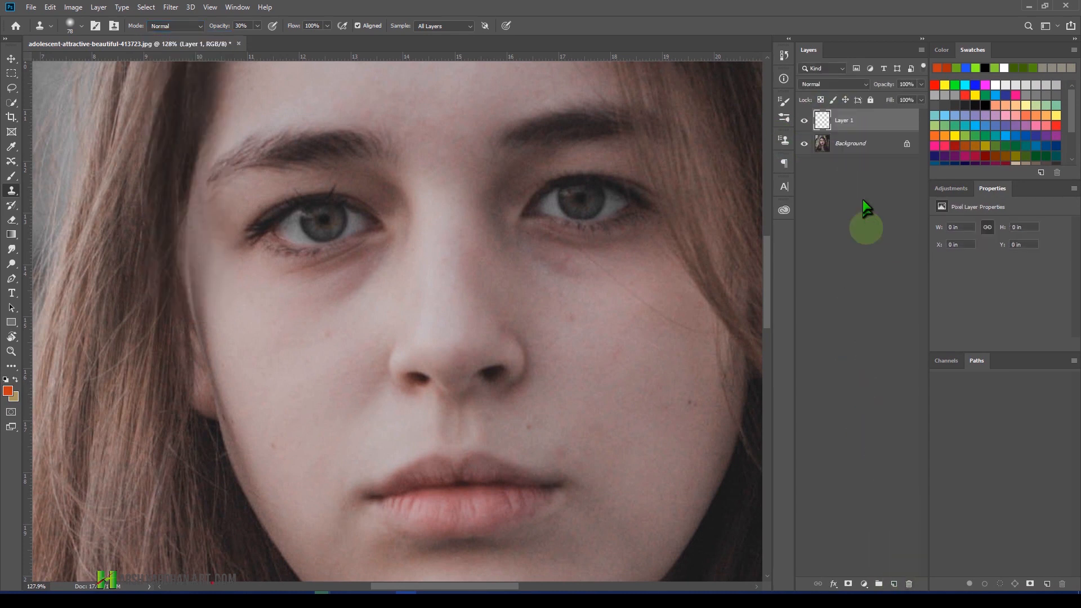
left_click(847, 84)
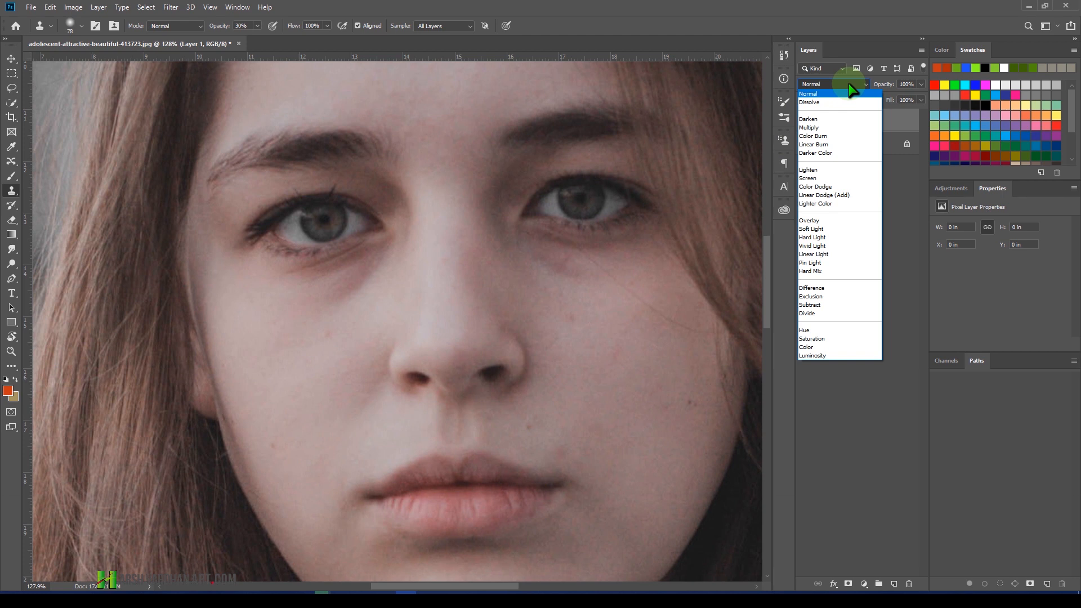
key("super")
key("super+plus")
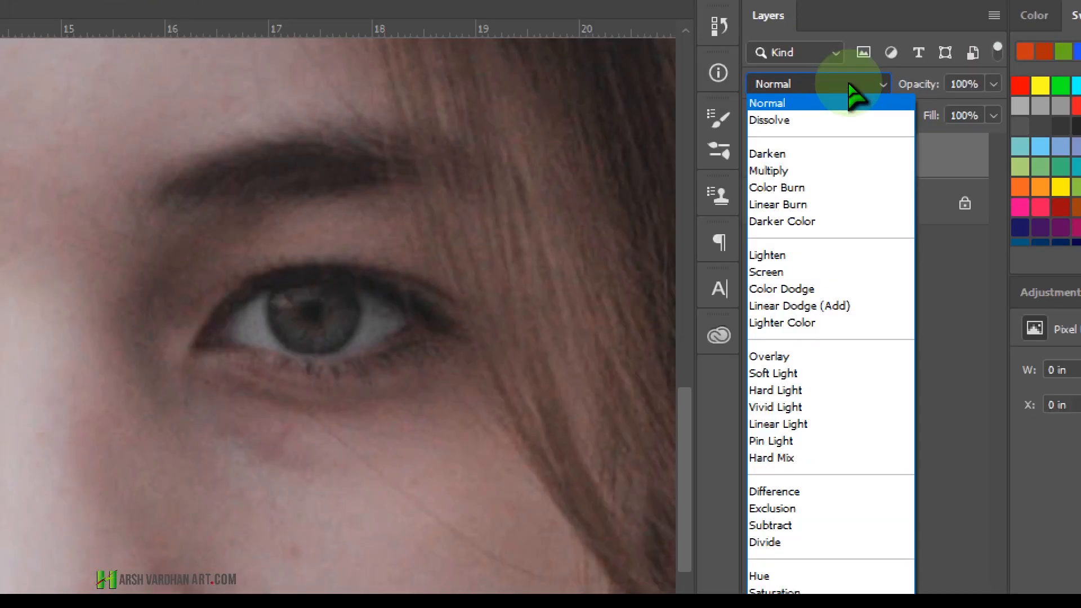
left_click(849, 85)
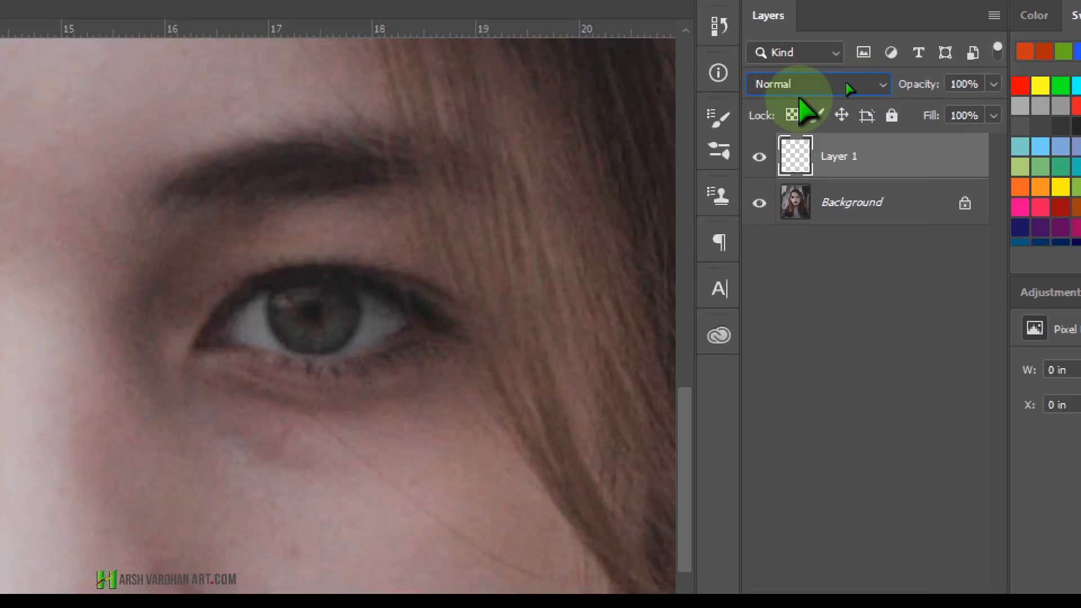
left_click(860, 88)
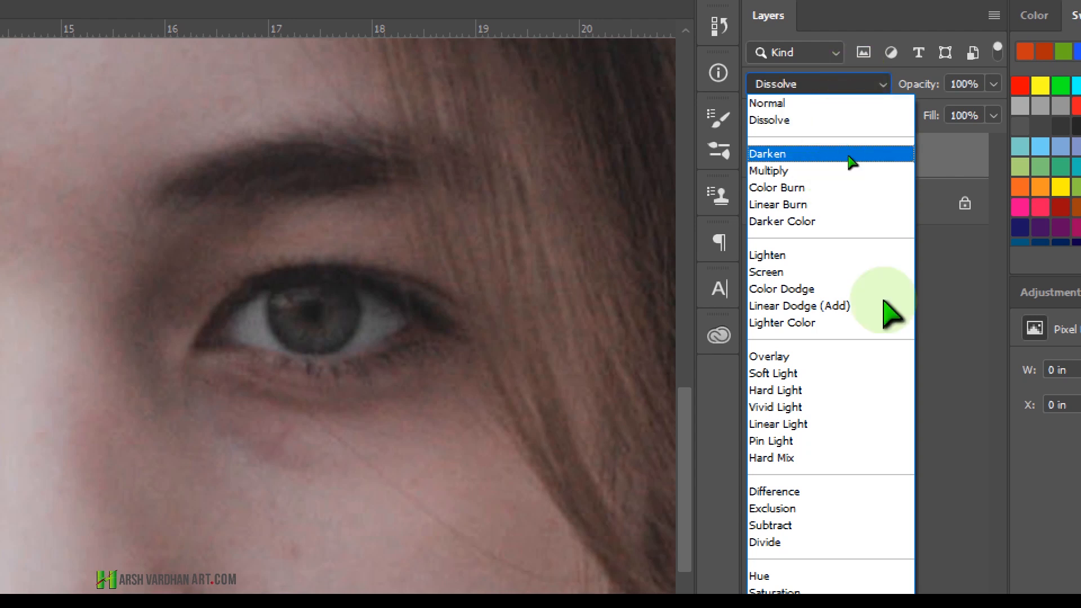
key("Escape")
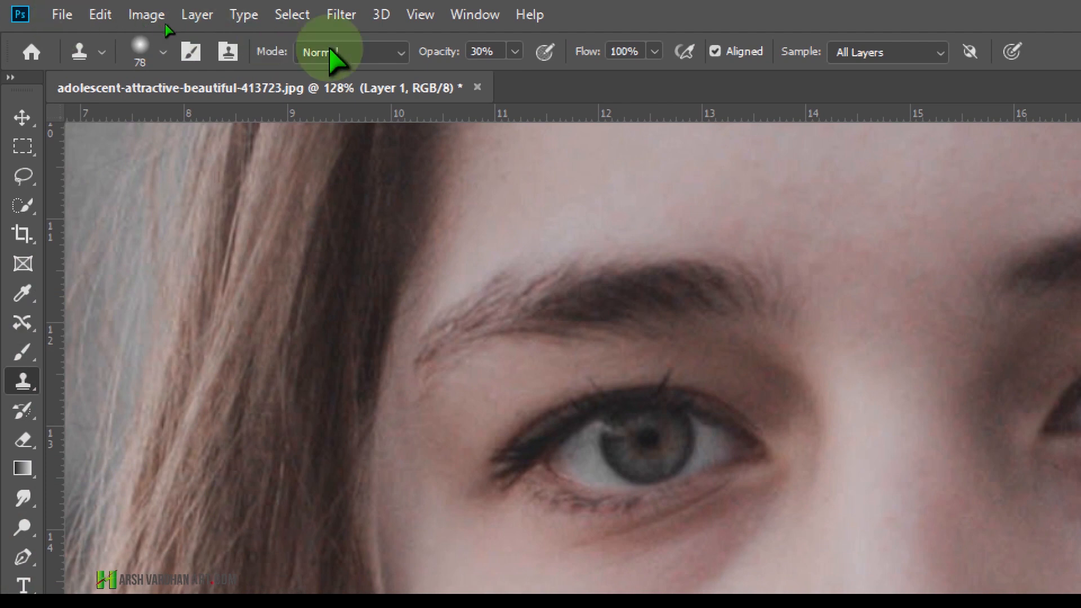
Step: Compare the Clone Stamp's own painting modes with the blending modes of the new layer
left_click(330, 52)
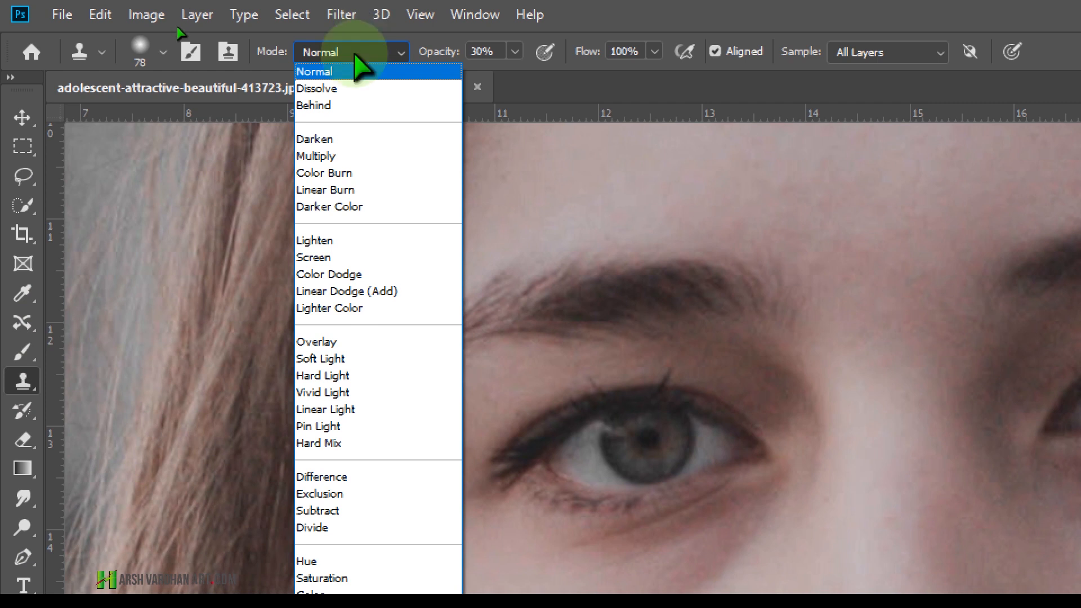
left_click(355, 53)
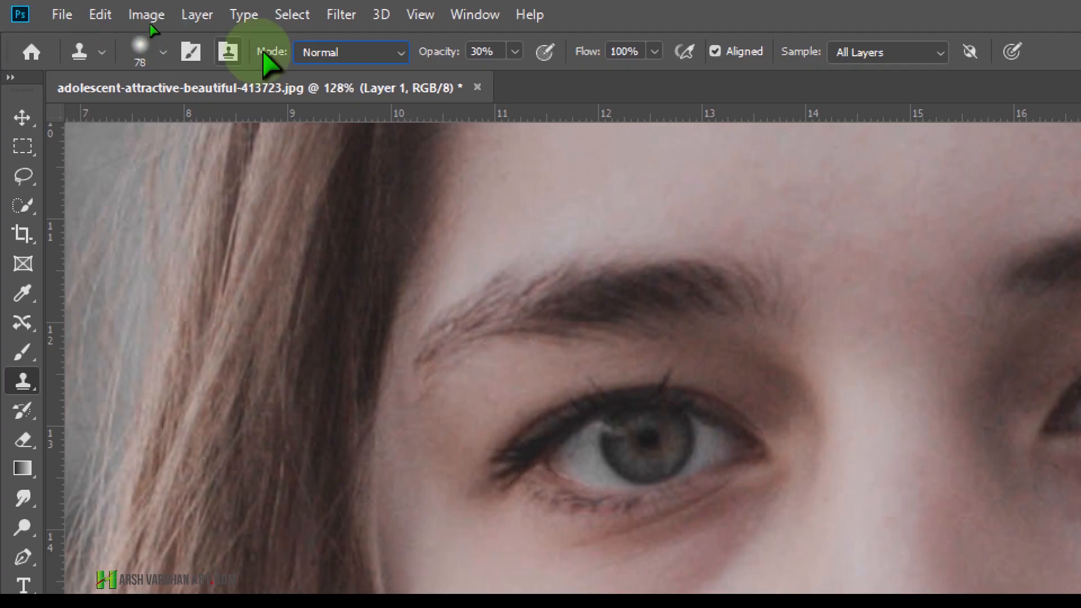
left_click(329, 52)
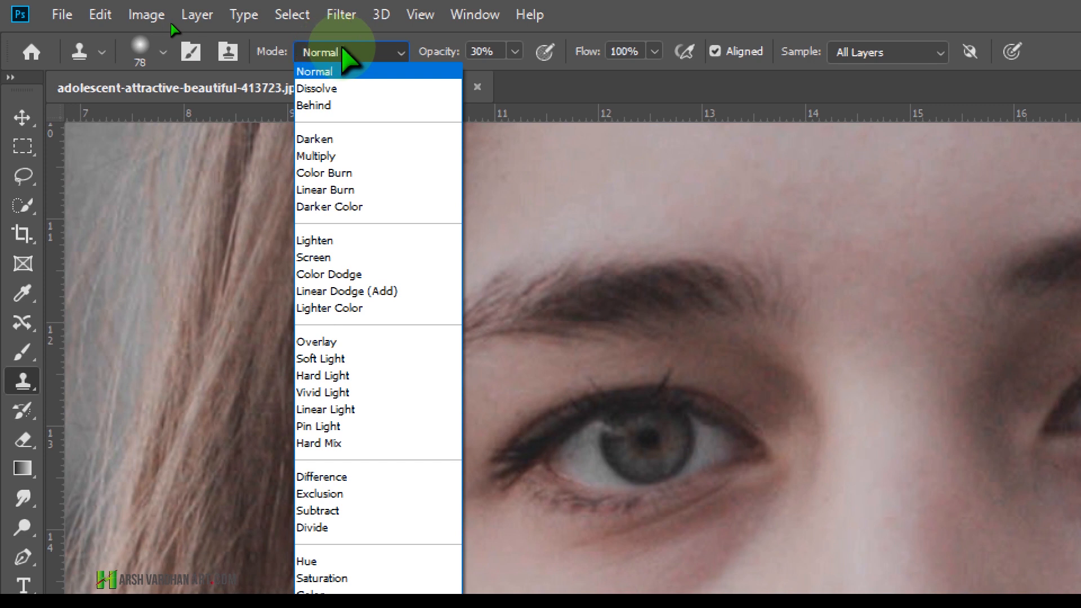
left_click(372, 52)
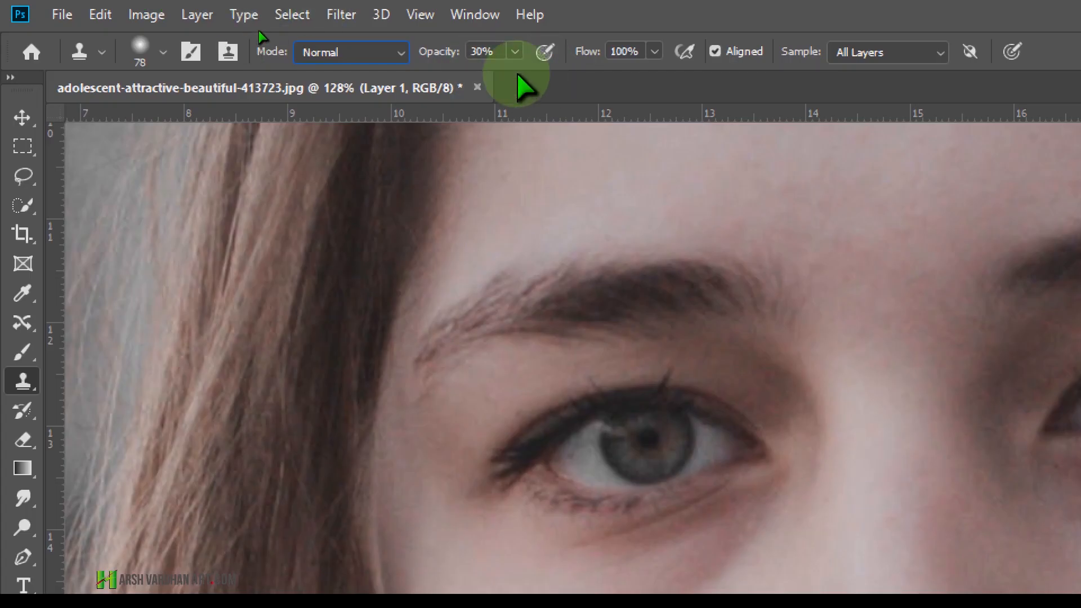
Step: Step the Clone Stamp opacity up from 10% through 20% and 60% to 90%
left_click(515, 51)
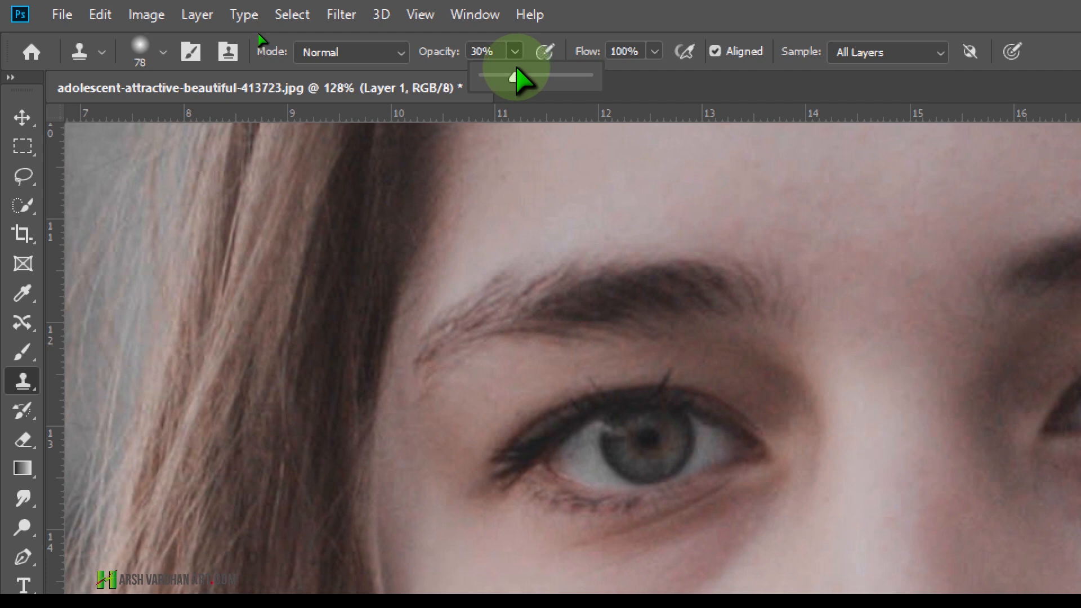
left_click(511, 35)
key("1")
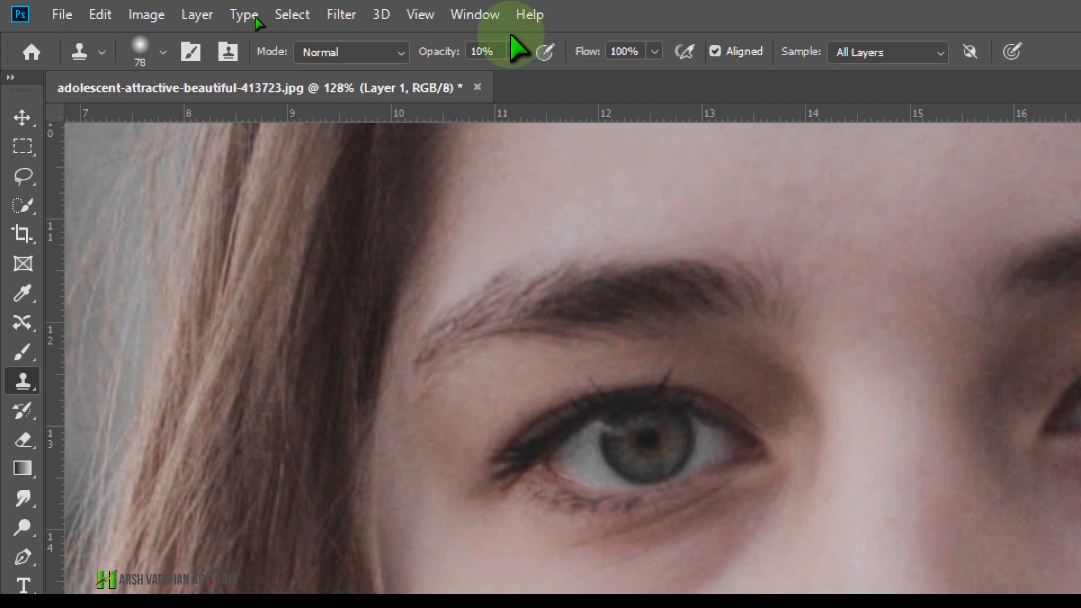
key("2")
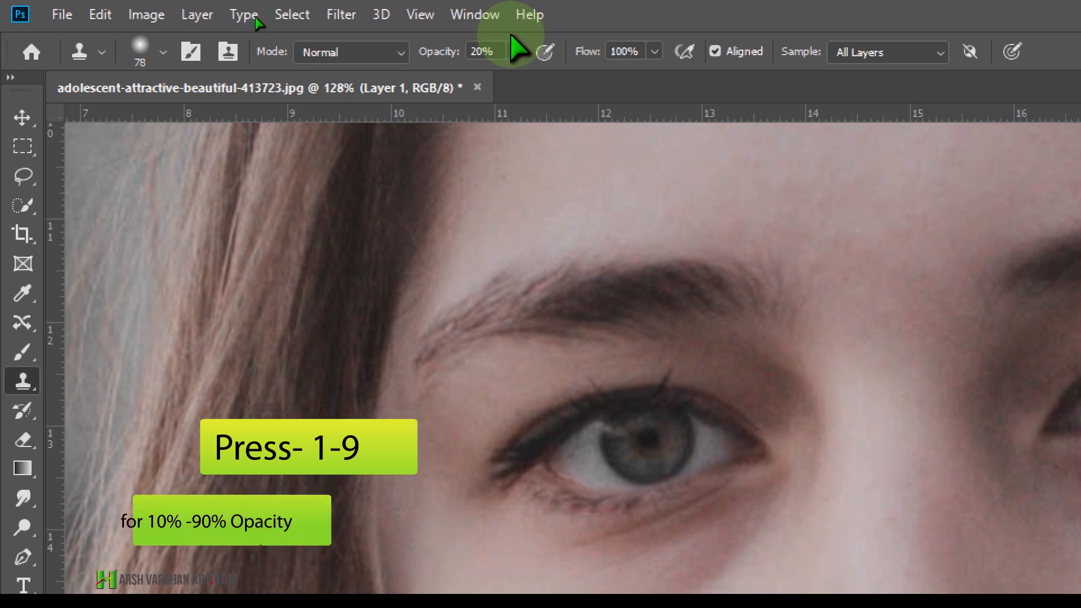
key("4")
key("5")
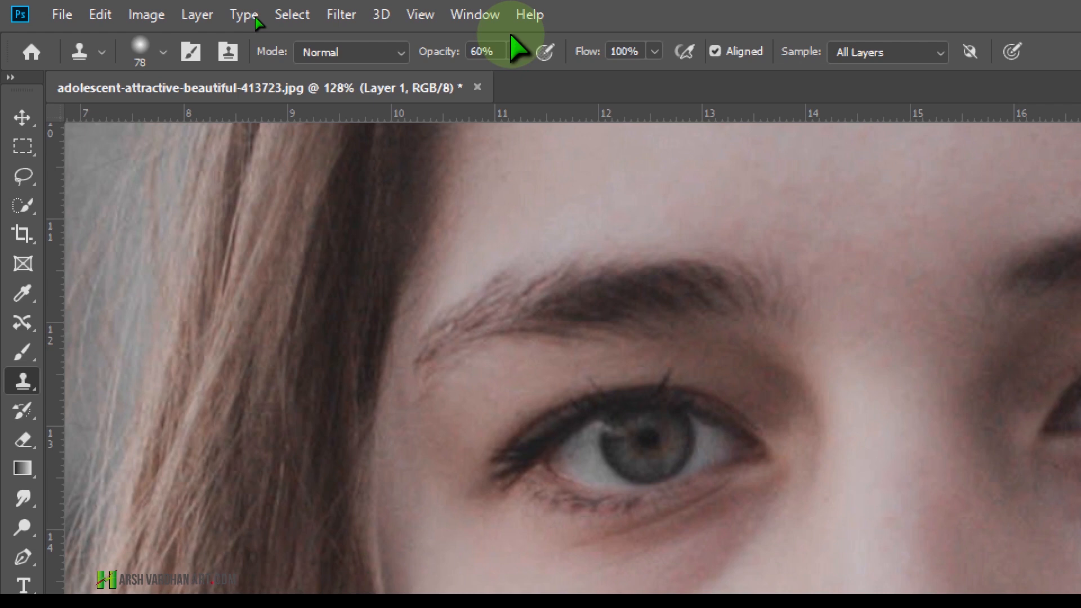
key("9")
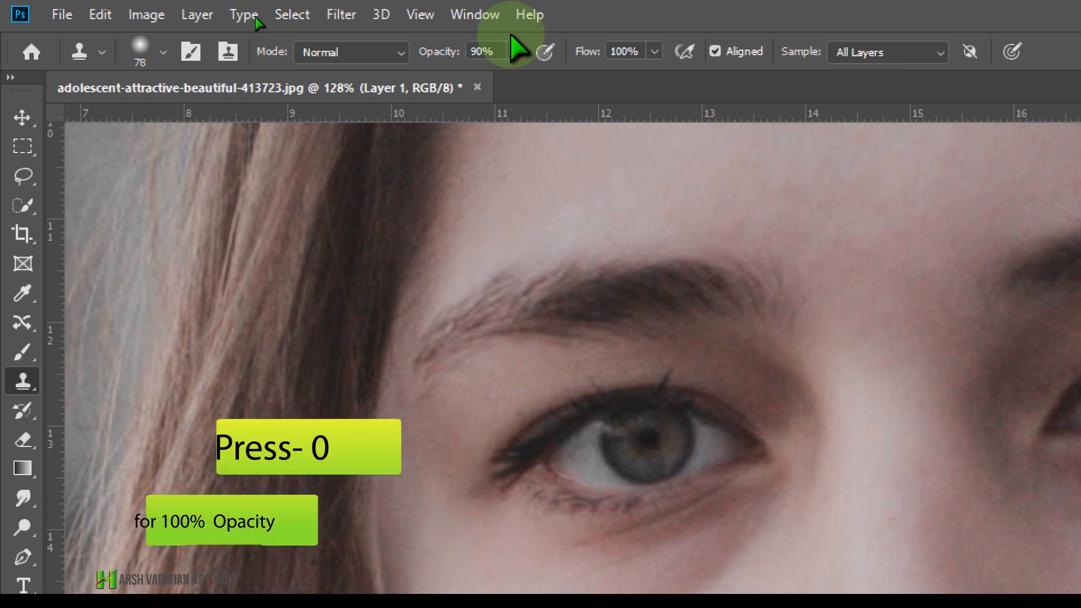
Step: Set the Clone Stamp opacity to 100% and back to 30%, and step its flow through 10% and 20% to 100%
key("0")
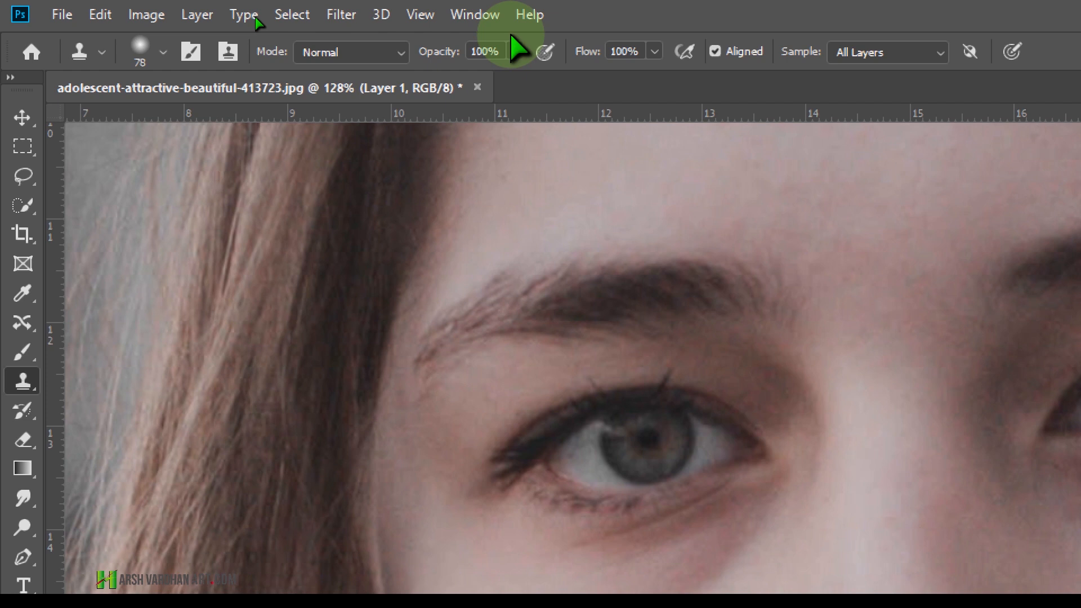
key("3")
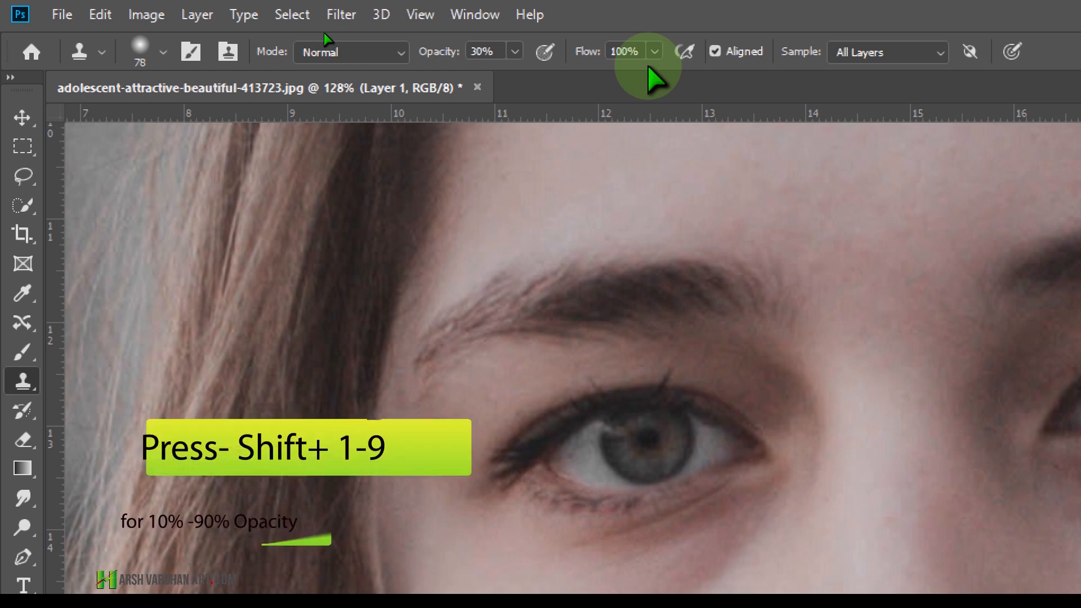
key("shift+1")
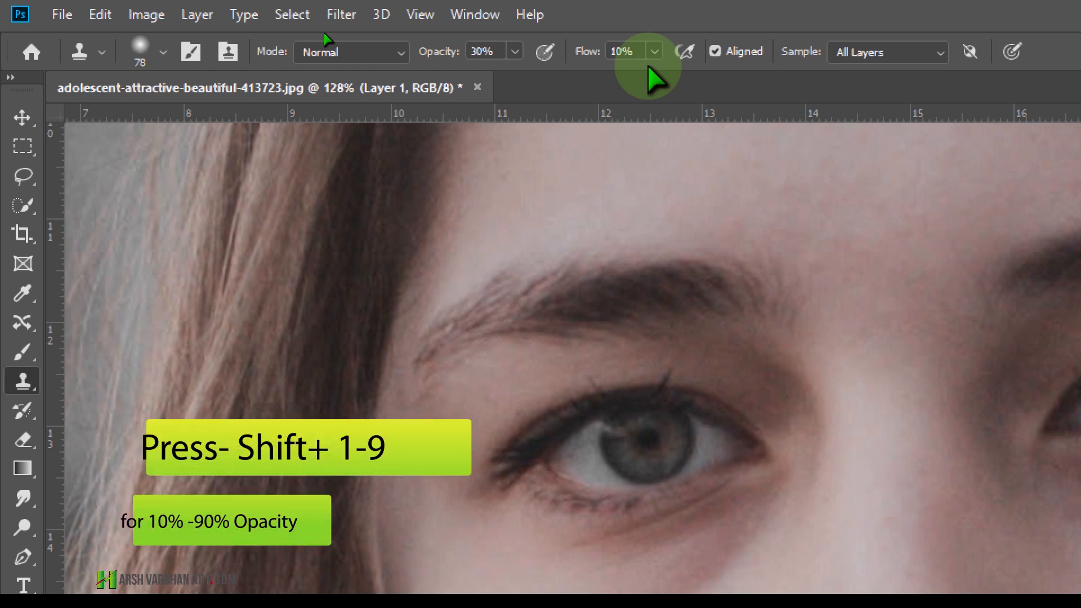
key("shift+2")
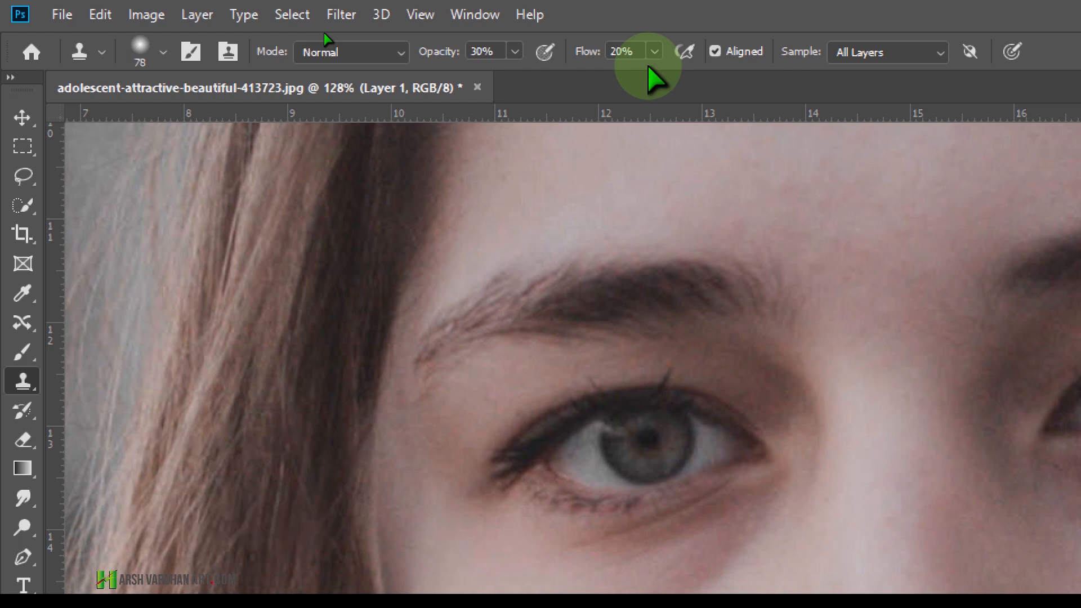
key("Page_Up")
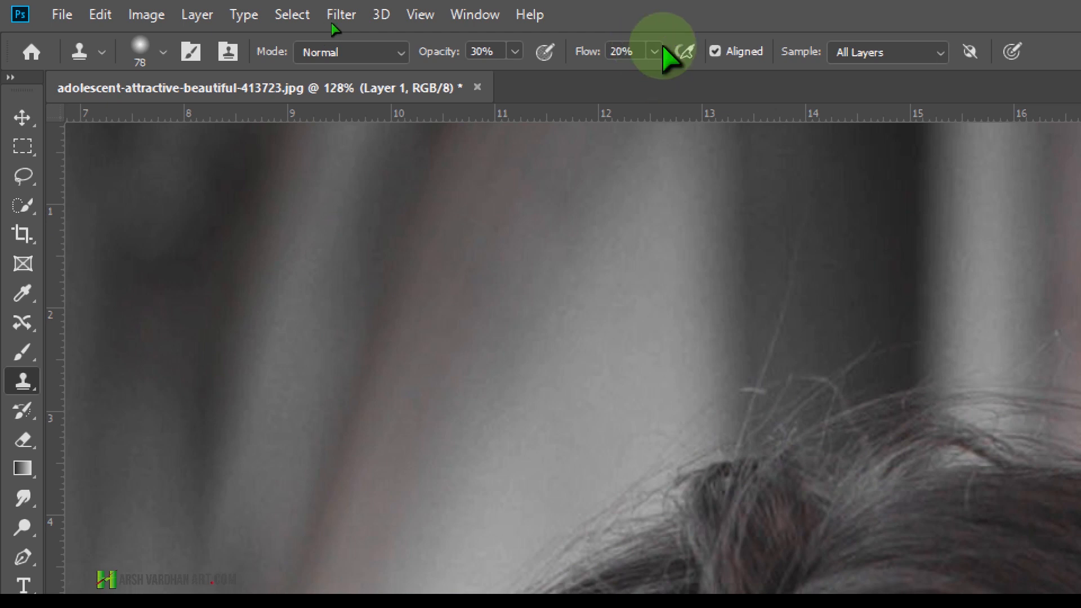
left_click(655, 51)
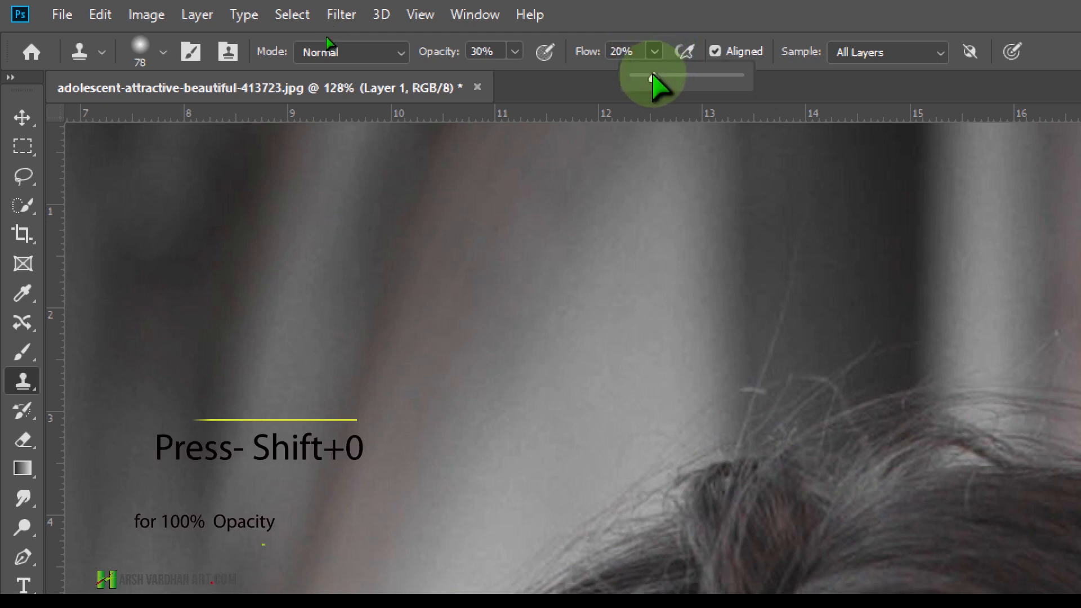
left_click_drag(653, 76, 783, 75)
left_click(674, 10)
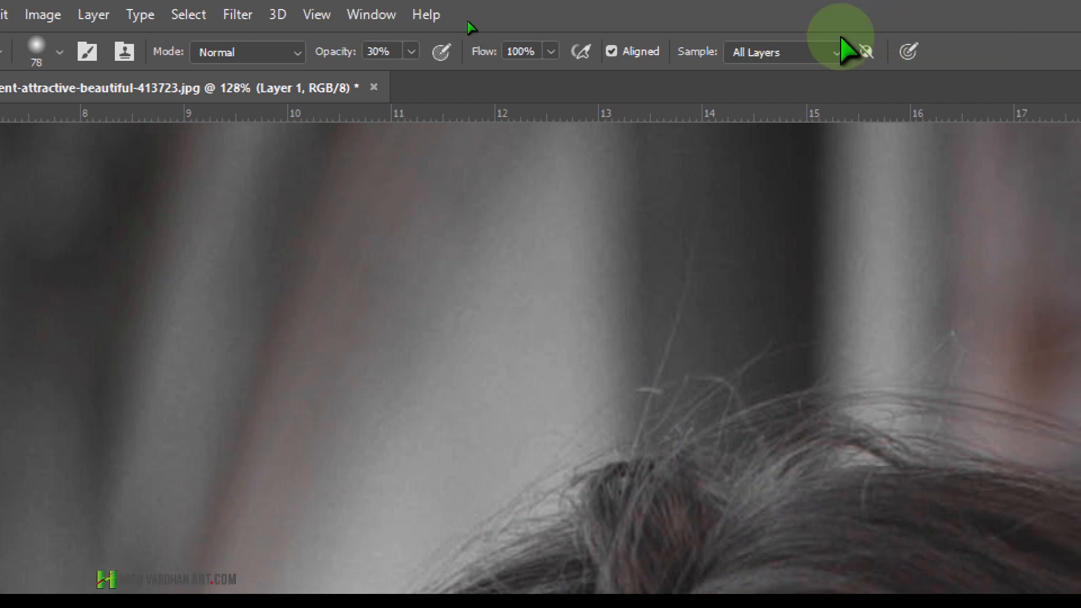
Step: Look through the Clone Stamp's sampling choices, keep All Layers, and toggle the visibility of Layer 1 off and on
left_click(881, 45)
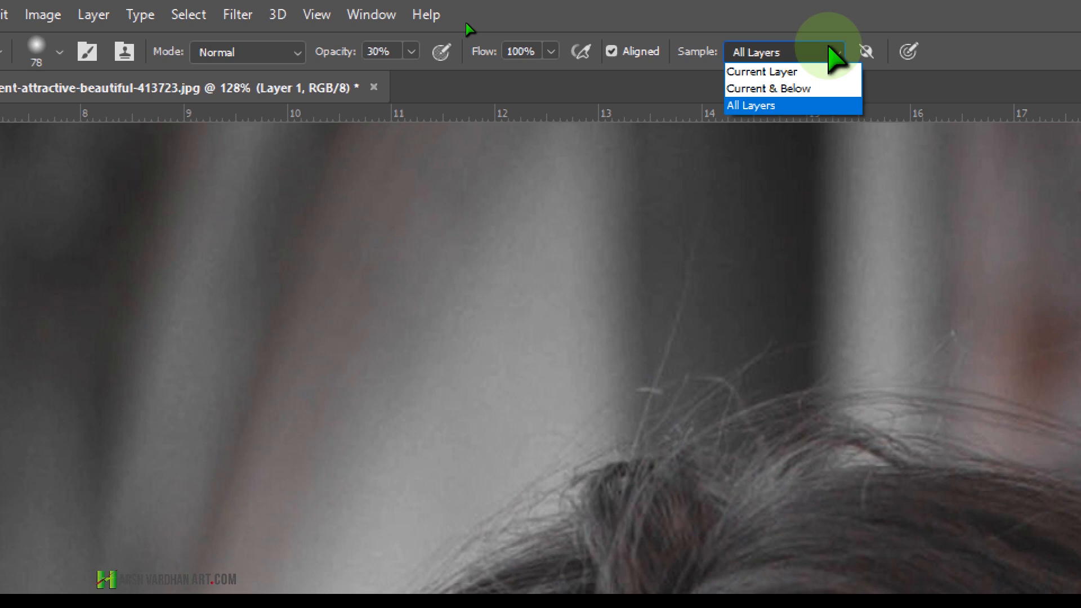
left_click(815, 106)
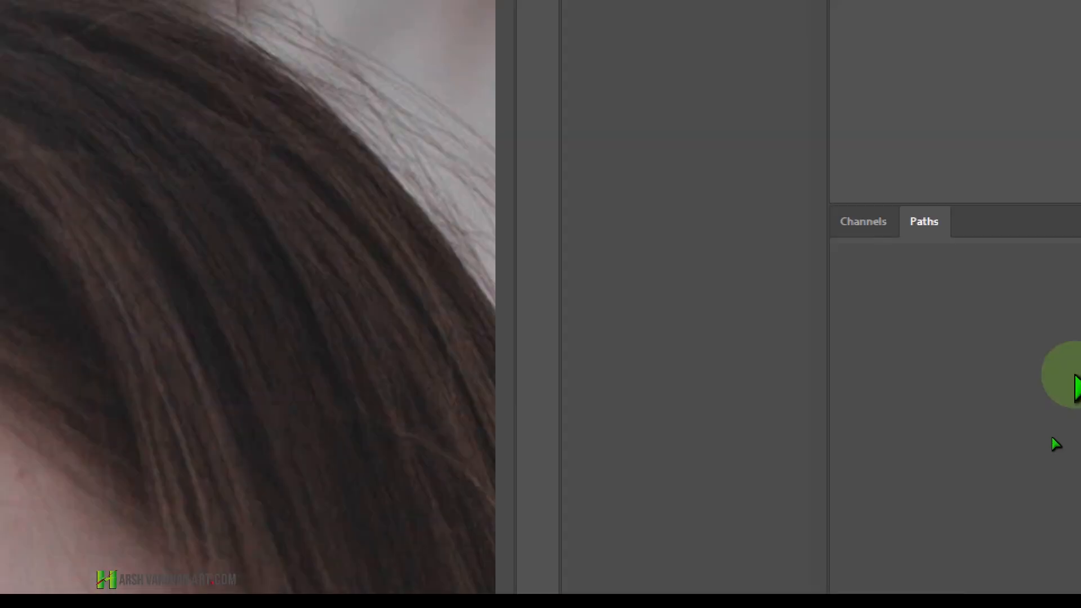
key("super+minus")
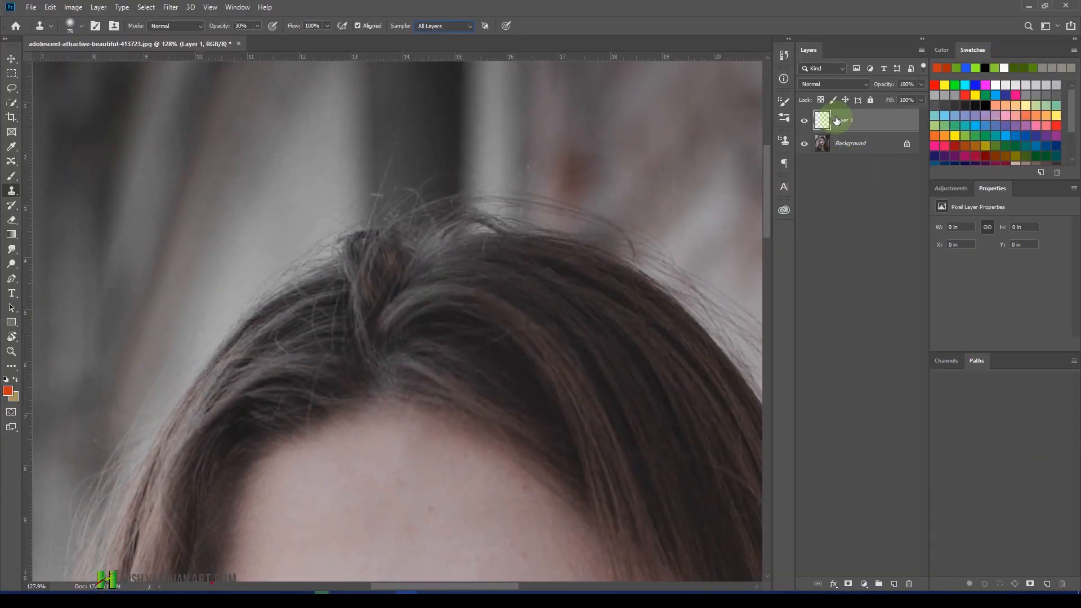
key("super+bracketright")
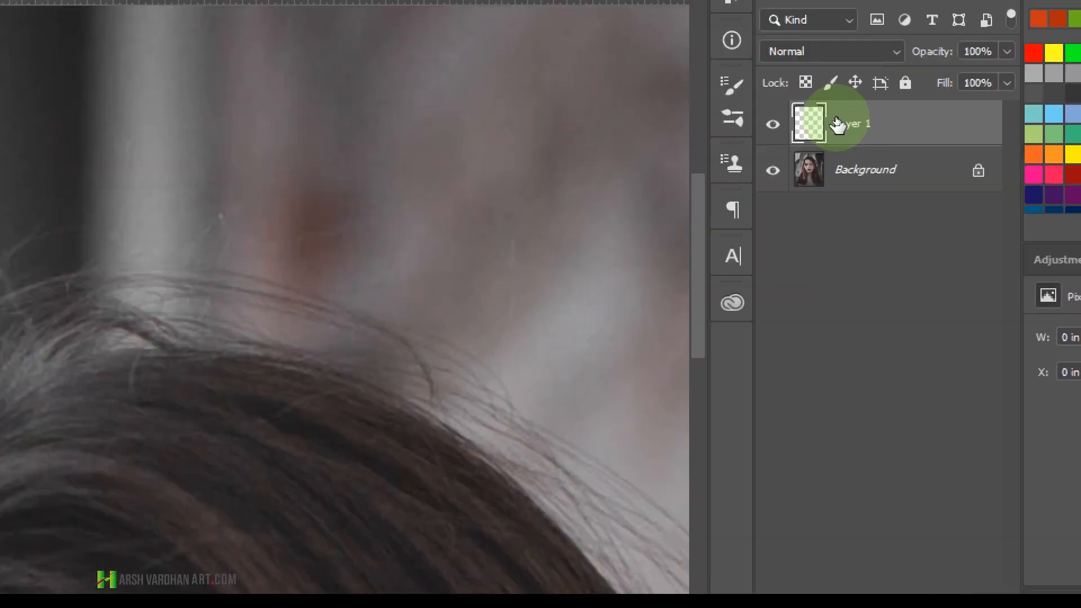
left_click(772, 125)
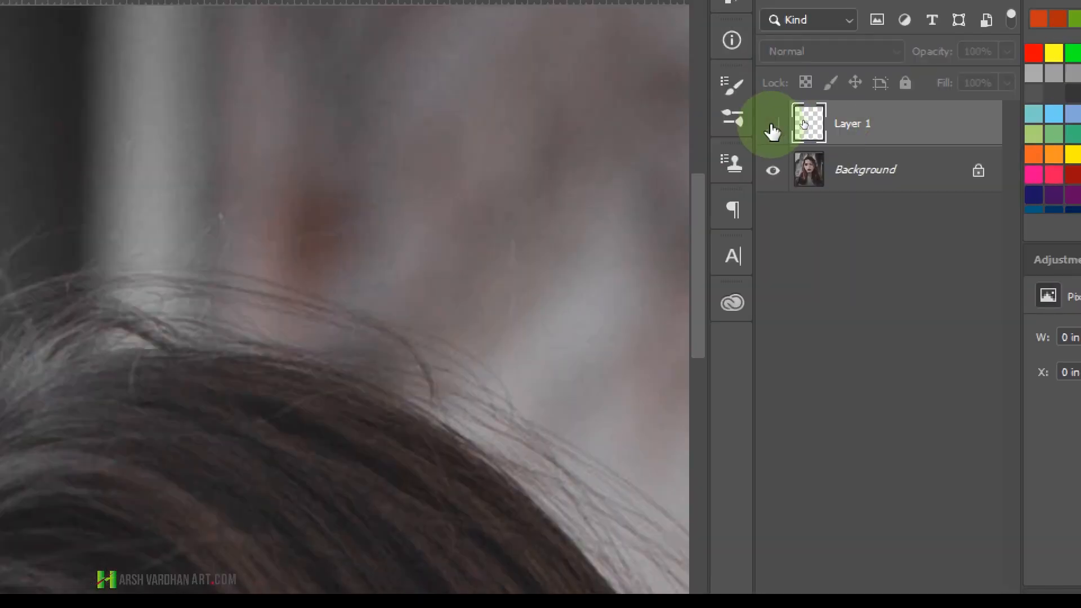
left_click(772, 125)
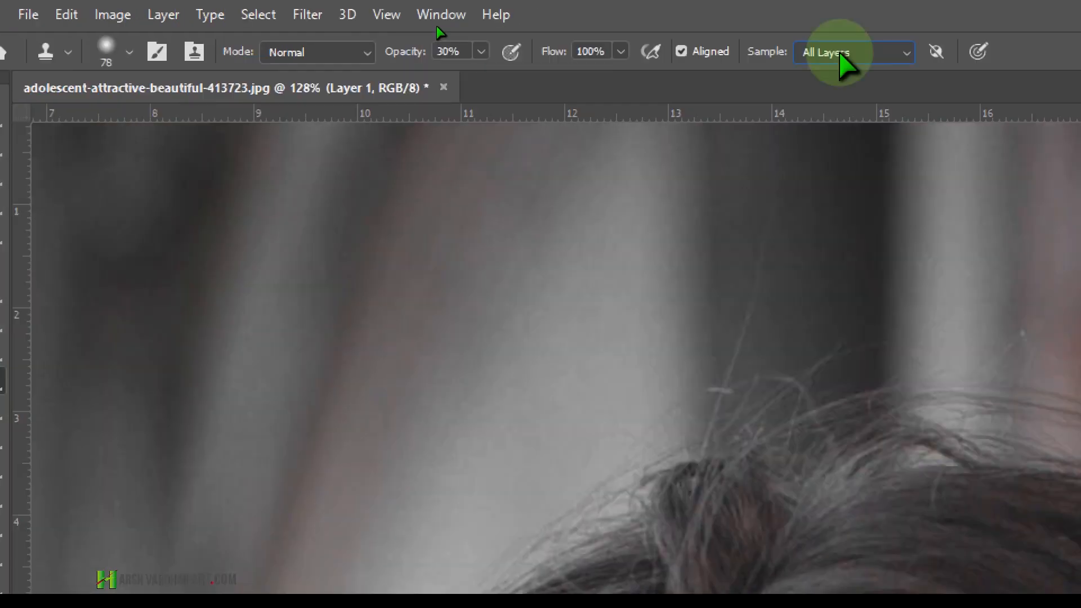
Step: Try the Clone Stamp's Current Layer sampling with the empty Layer 1 selected, and return the sampling to All Layers
left_click(499, 52)
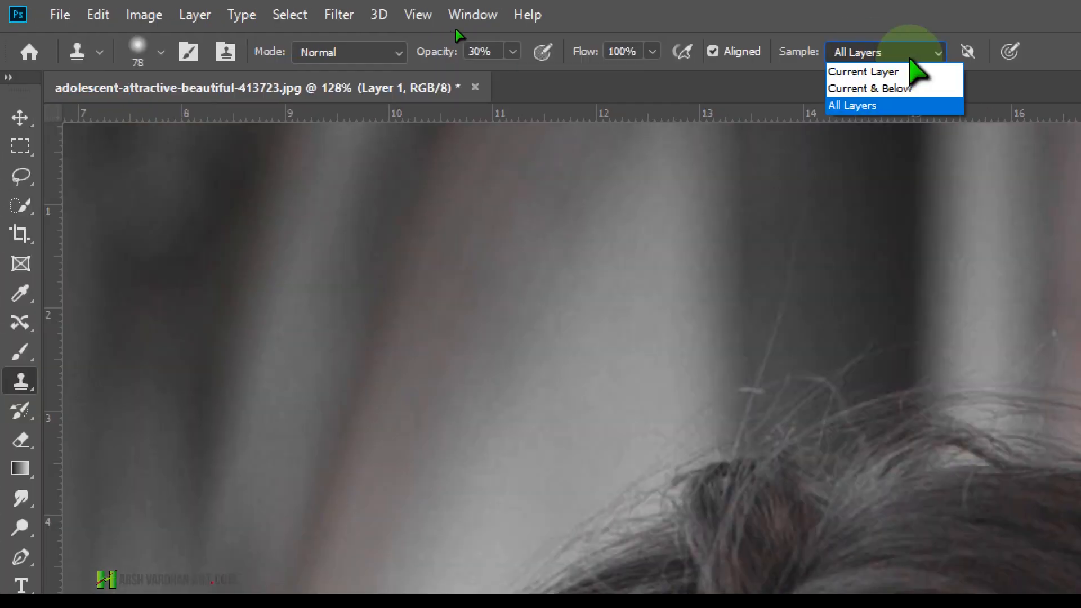
left_click(906, 73)
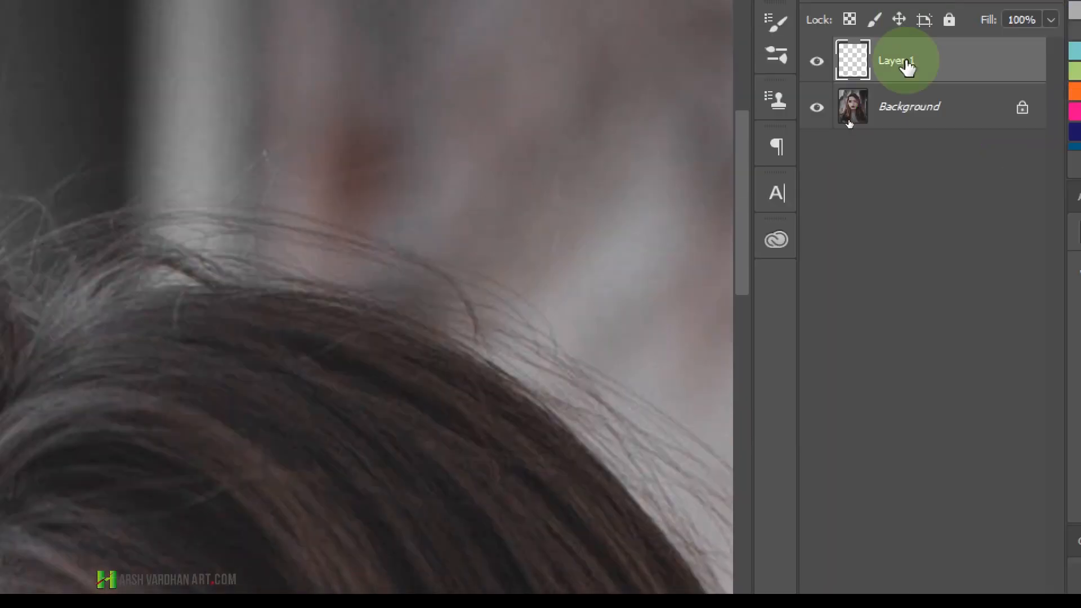
key("super+minus")
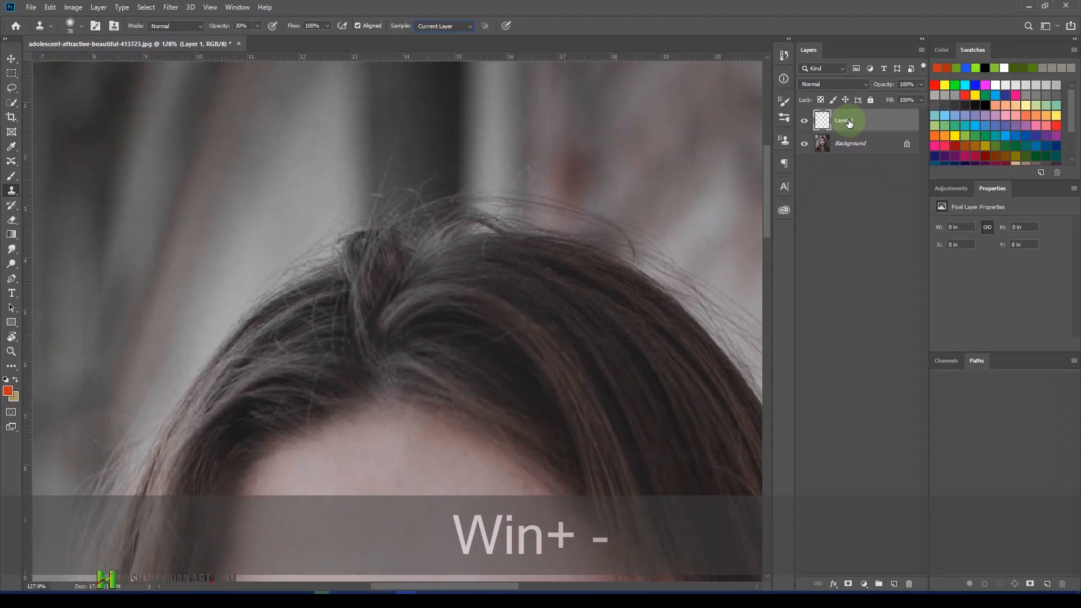
left_click(457, 31)
left_click(424, 52)
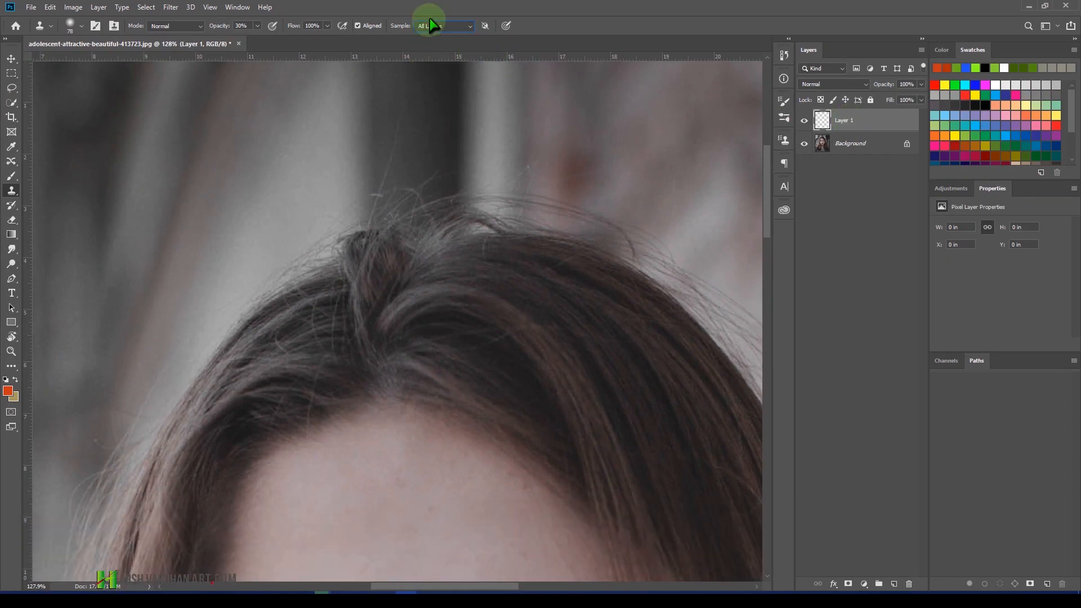
Step: Set the Clone Stamp sampling to Current & Below and add a new empty layer above Layer 1
key("super+equal")
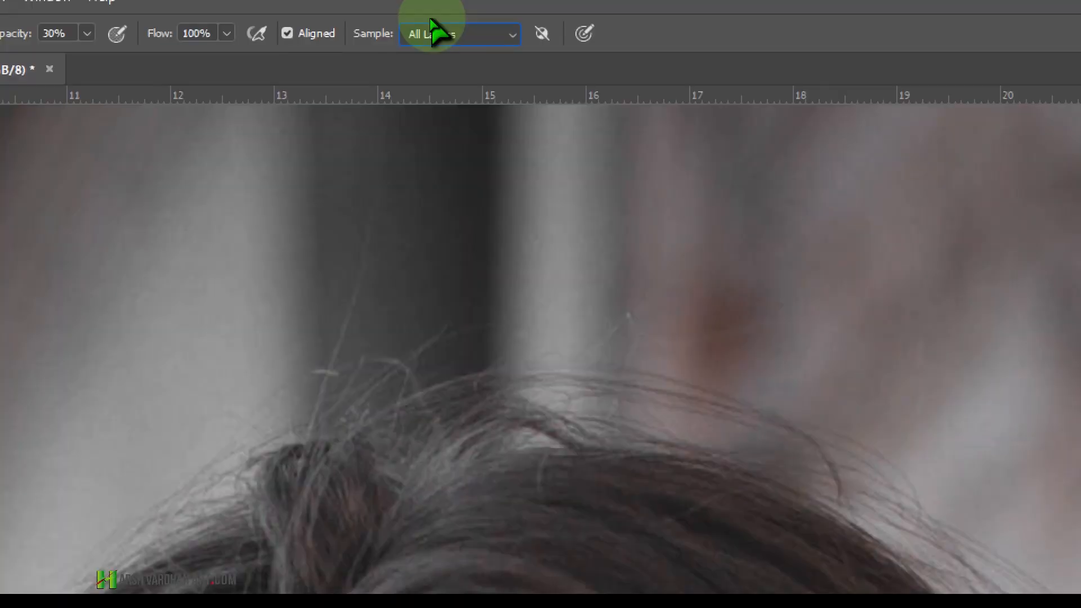
left_click(430, 32)
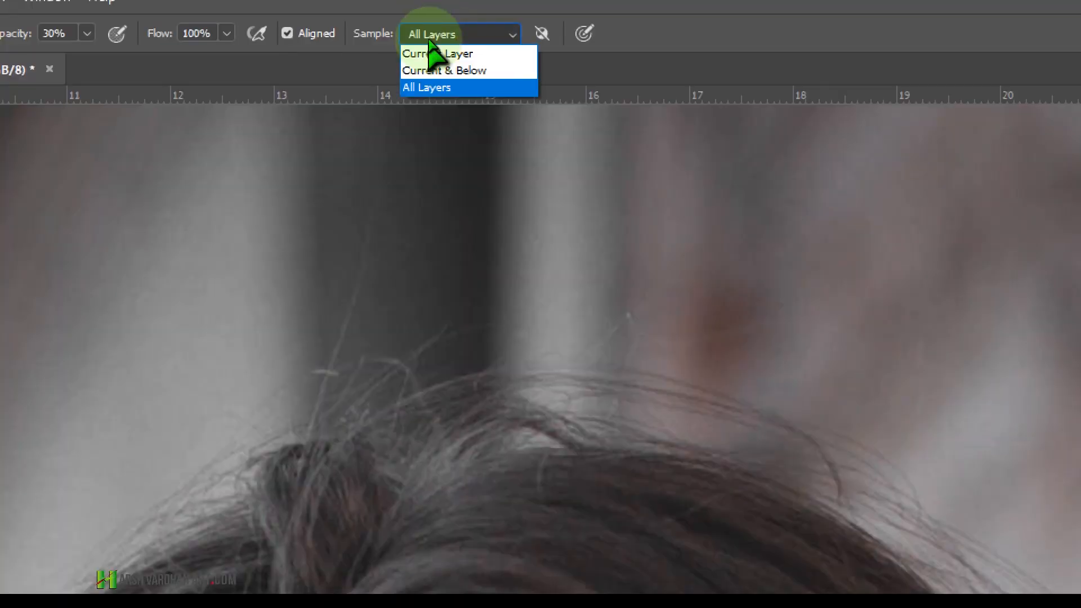
left_click(432, 71)
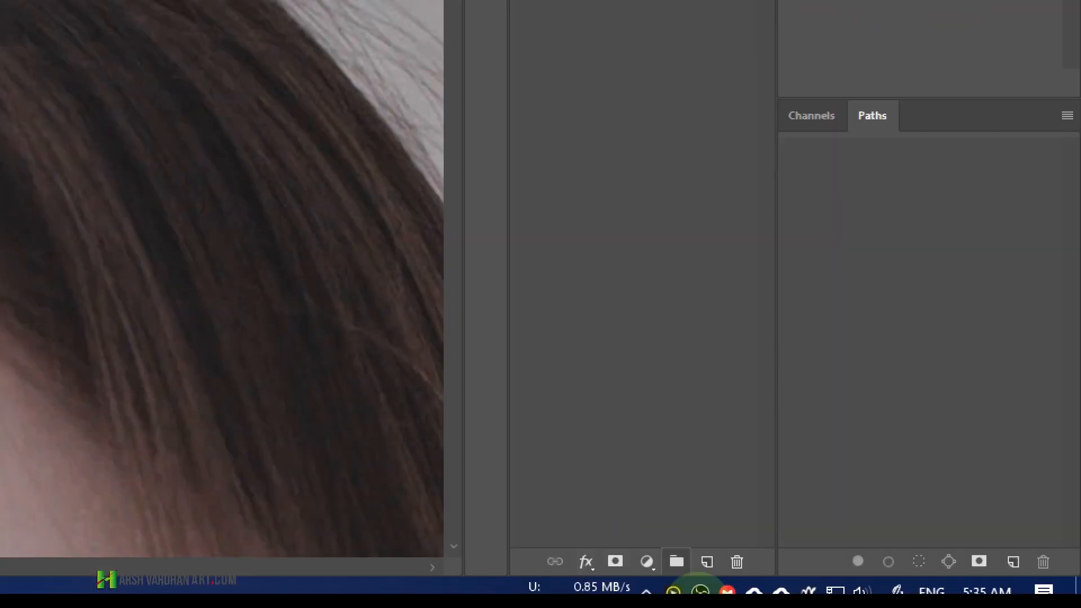
left_click(707, 559)
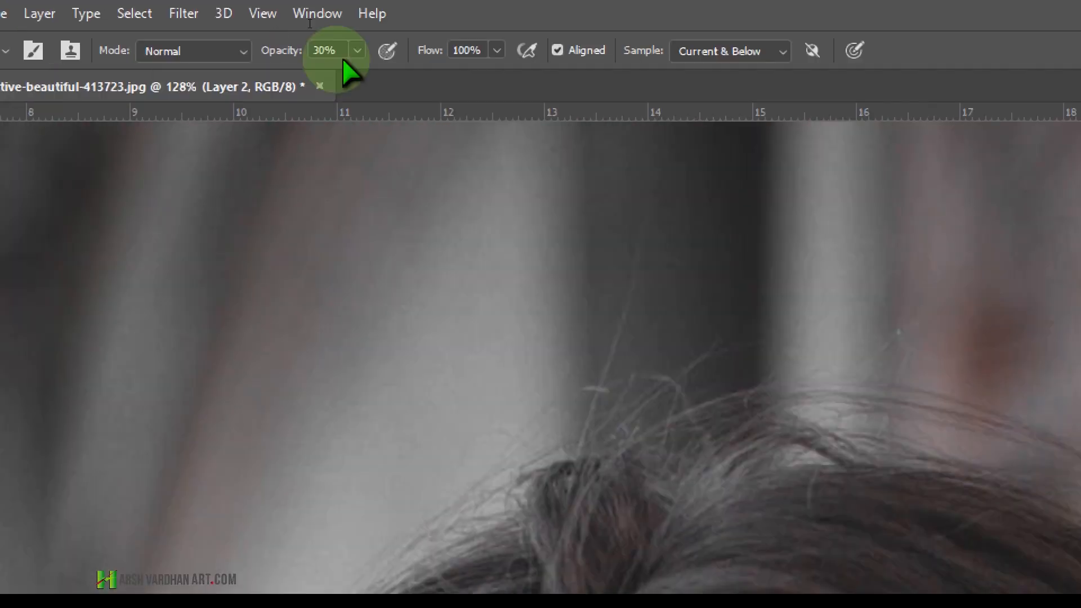
Step: Set the Clone Stamp sampling to All Layers and turn on ignoring adjustment layers when cloning
left_click(710, 55)
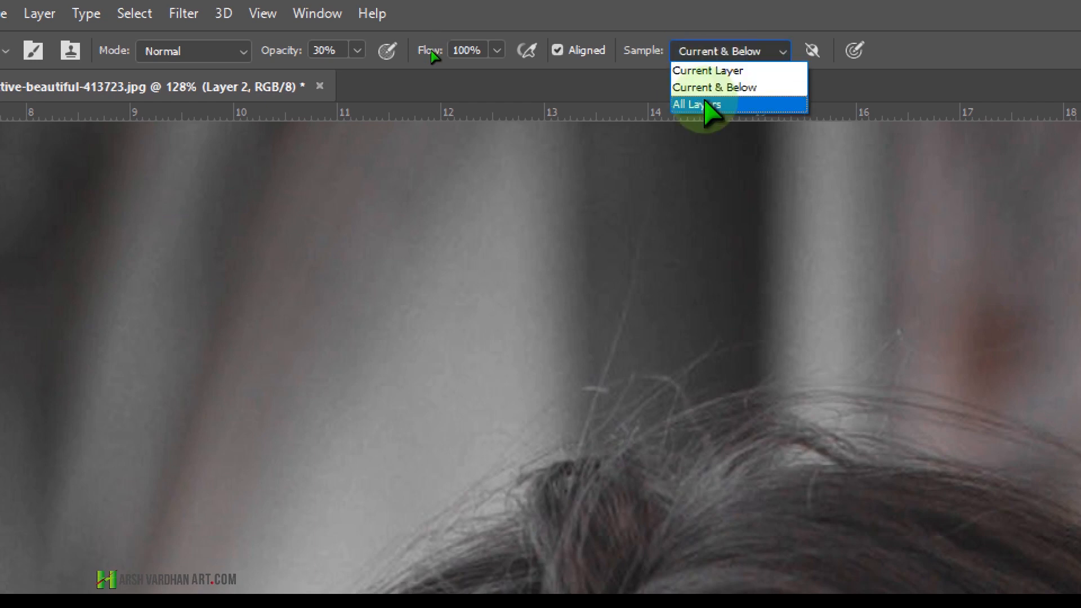
left_click(705, 104)
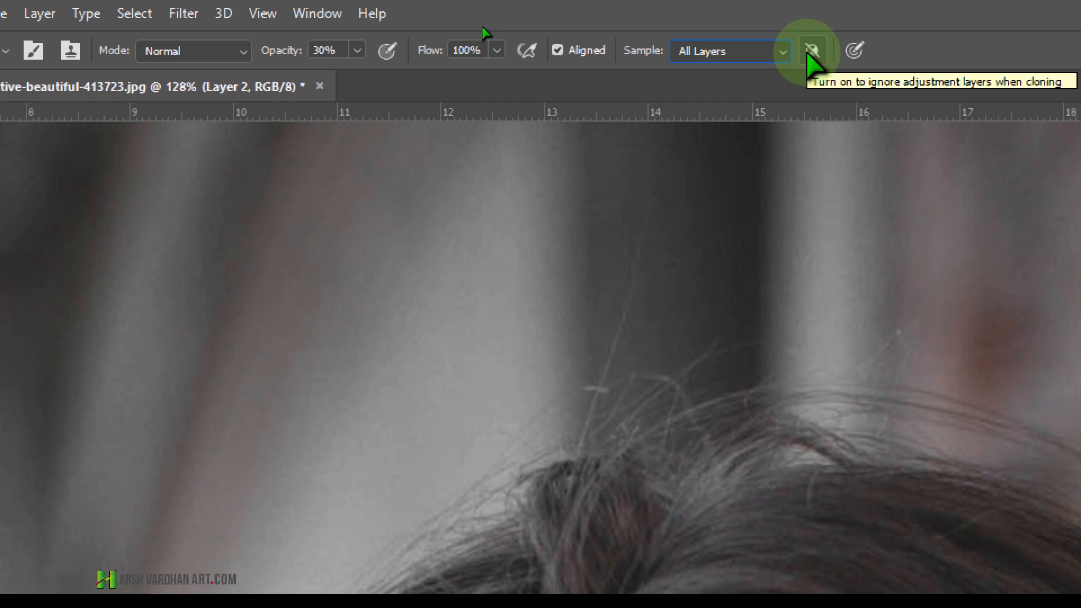
left_click(809, 55)
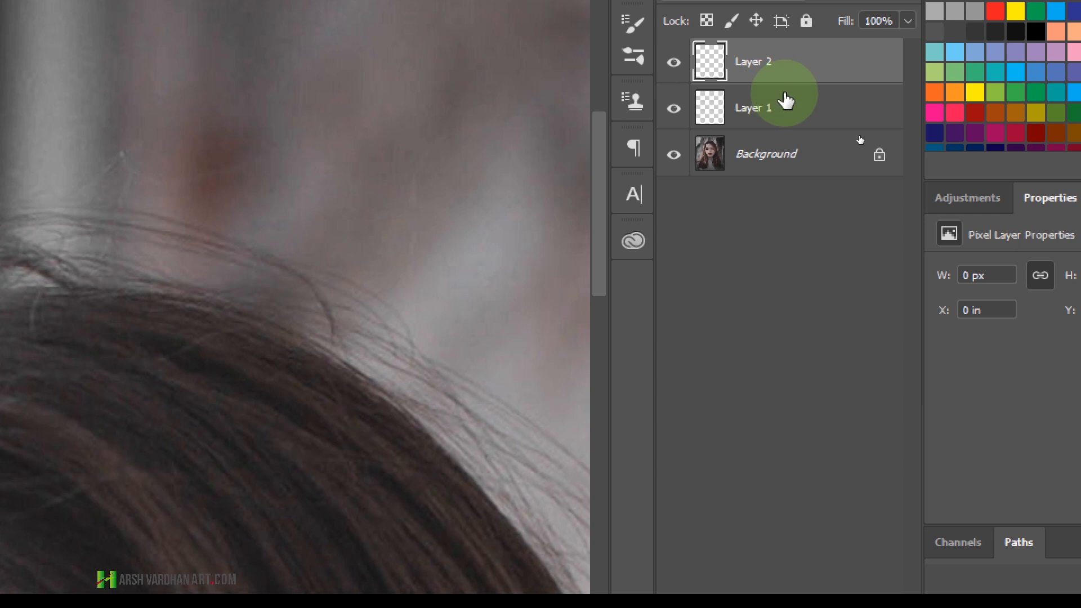
Step: Add a Brightness/Contrast adjustment layer above Layer 2 with contrast -33 and brightness -99
left_click(959, 199)
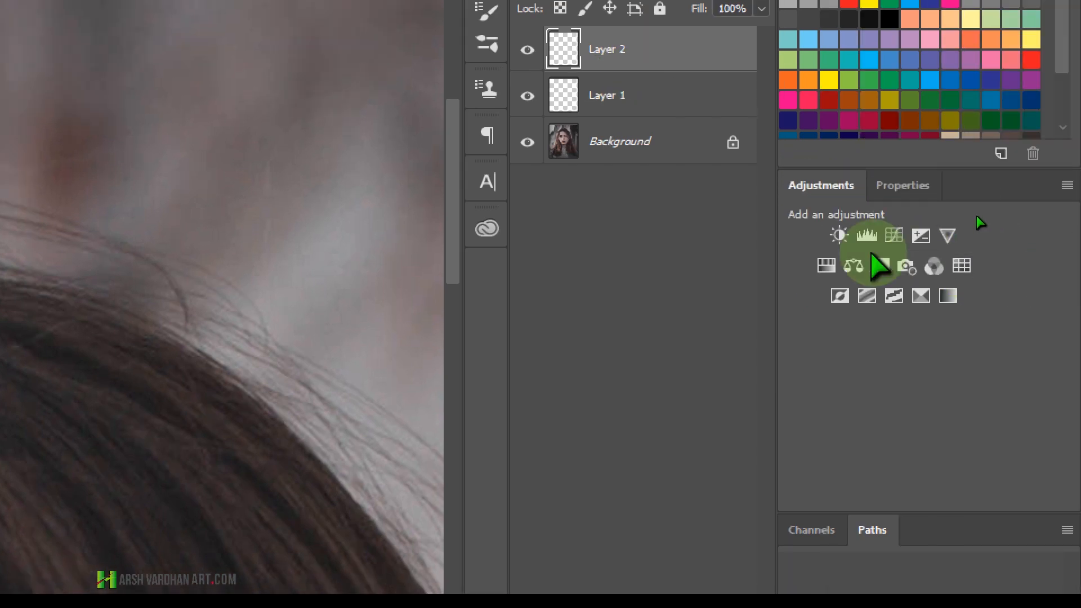
left_click(839, 236)
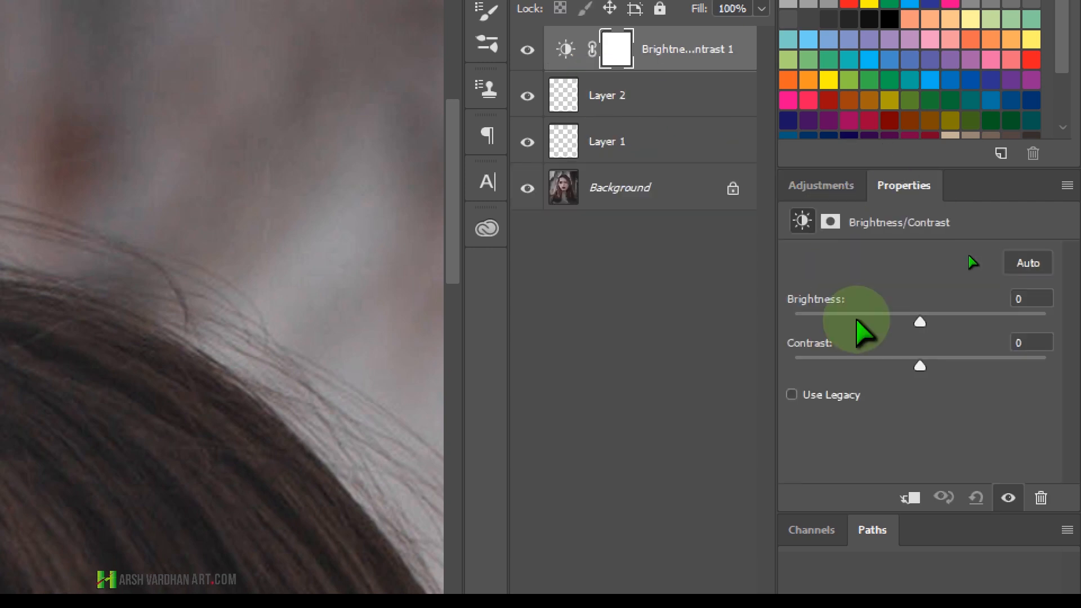
left_click_drag(921, 366, 834, 366)
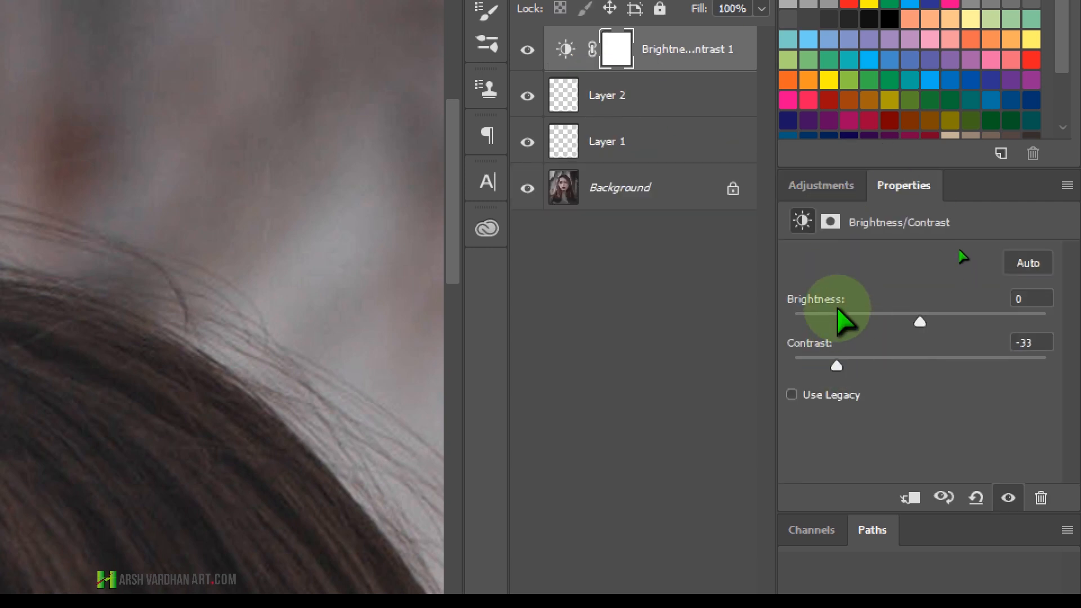
left_click(838, 315)
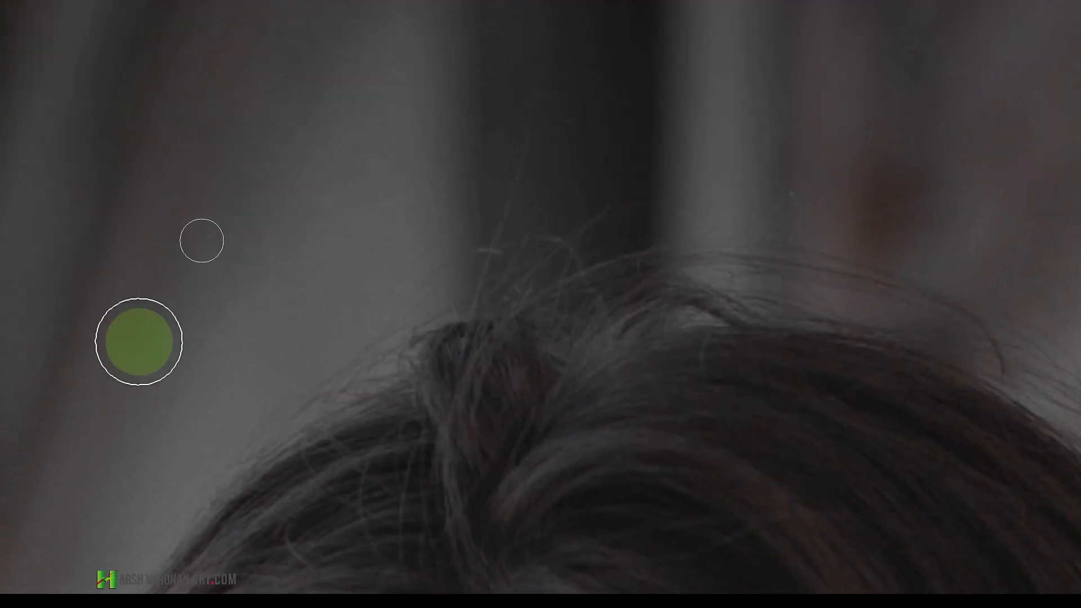
Step: Compare the whole portrait with the Brightness/Contrast adjustment layer hidden and shown
key("super+minus")
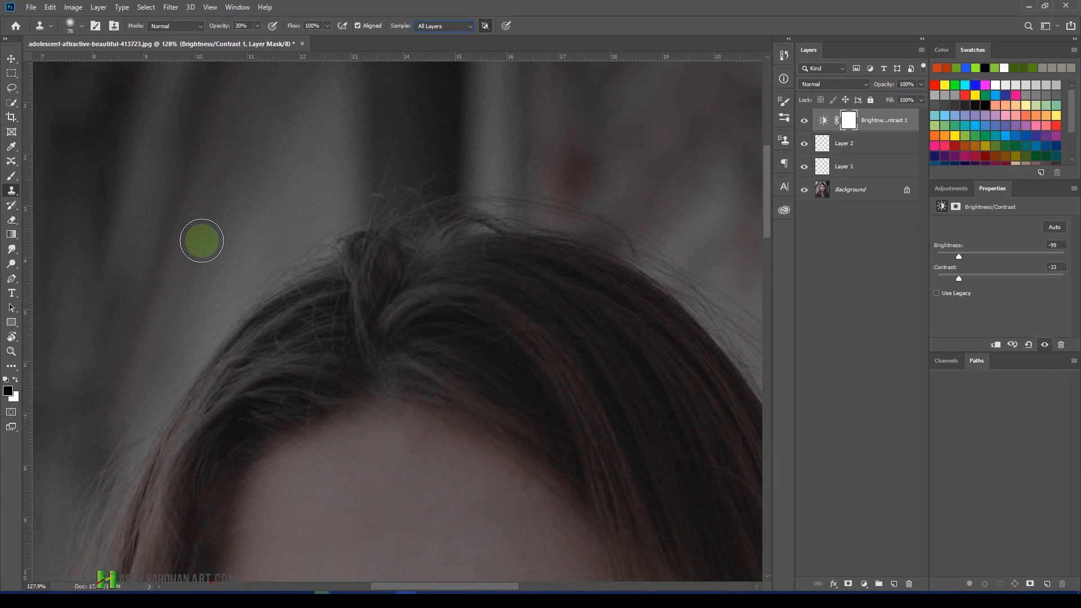
key("ctrl+KP_0")
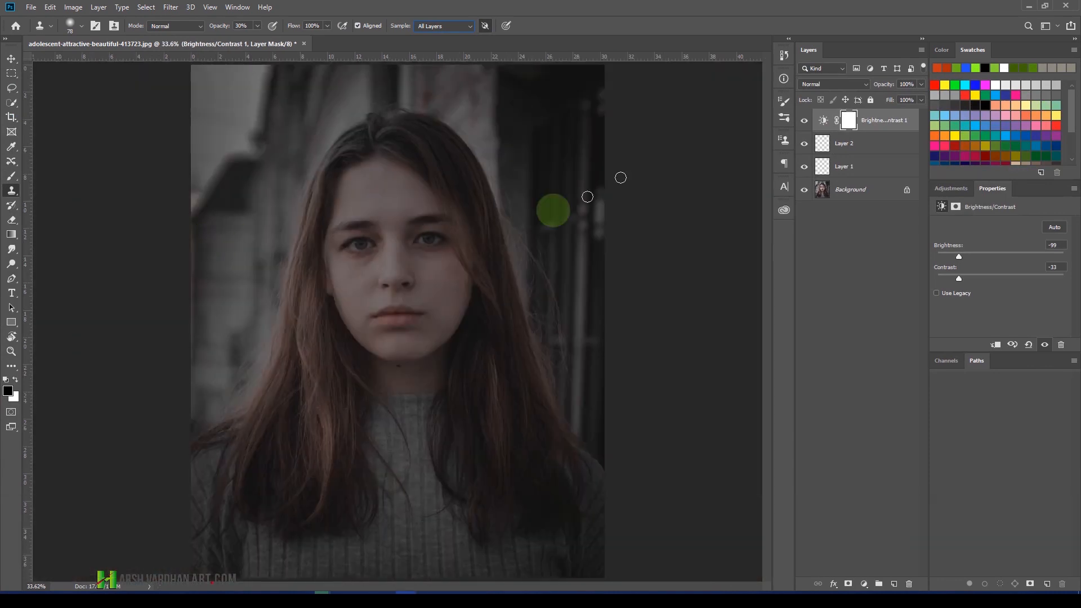
left_click(804, 122)
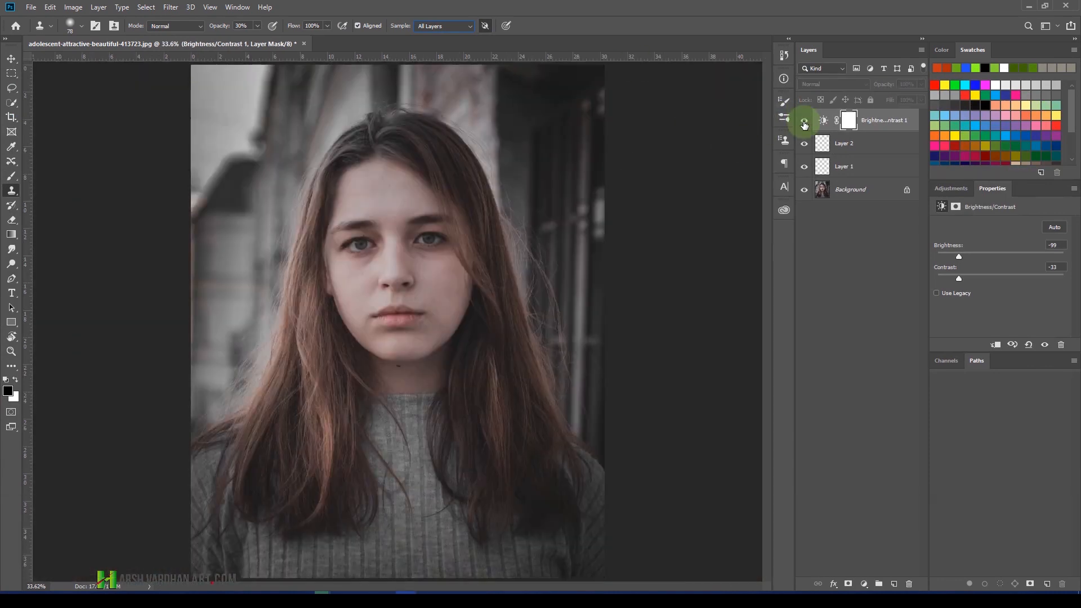
left_click(804, 122)
Step: Move the Brightness/Contrast layer directly above the Background and select Layer 2 for cloning around the eyes
left_click_drag(823, 124, 821, 169)
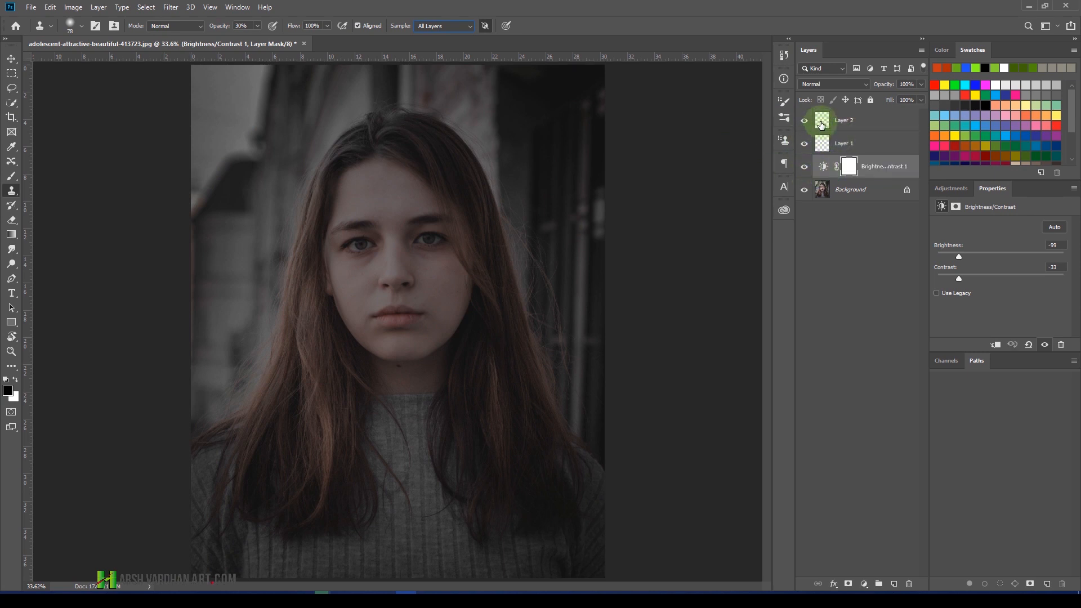
left_click(822, 123)
key("ctrl+space")
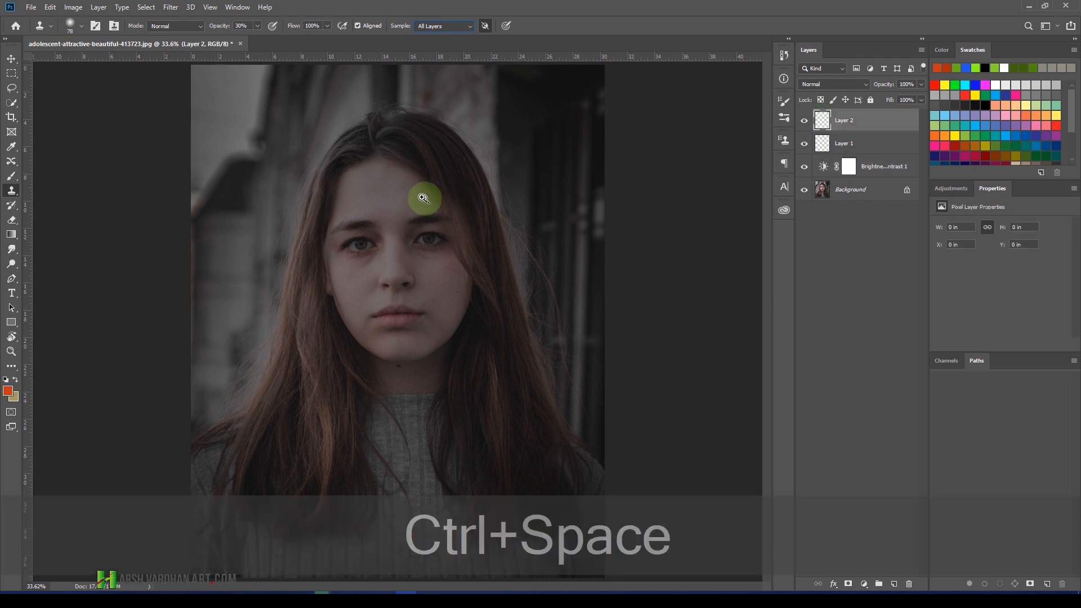
left_click_drag(400, 198, 428, 220)
key("ctrl+space")
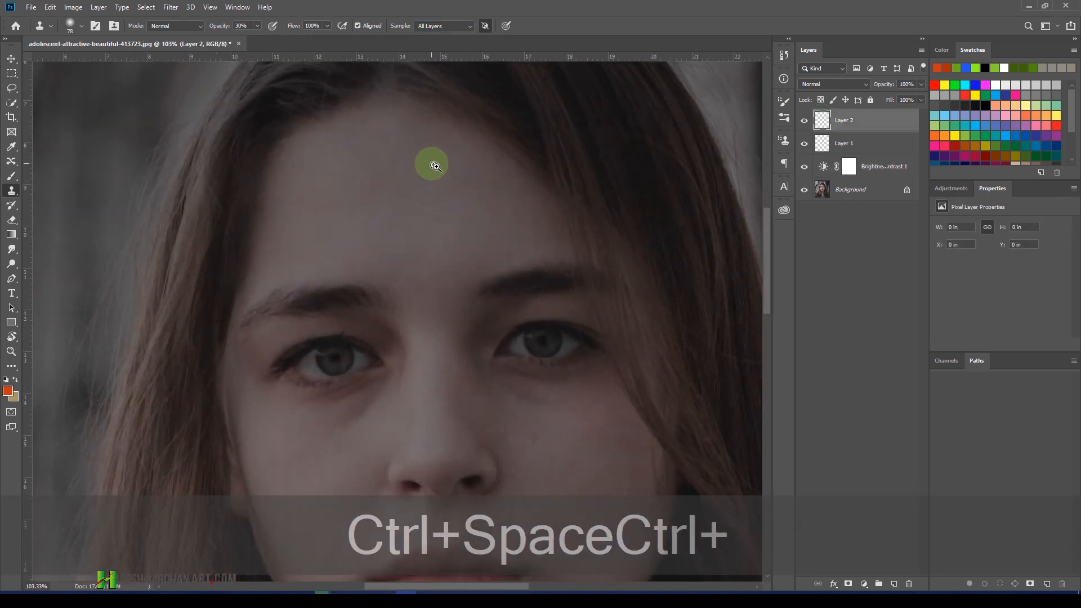
left_click_drag(432, 164, 448, 168)
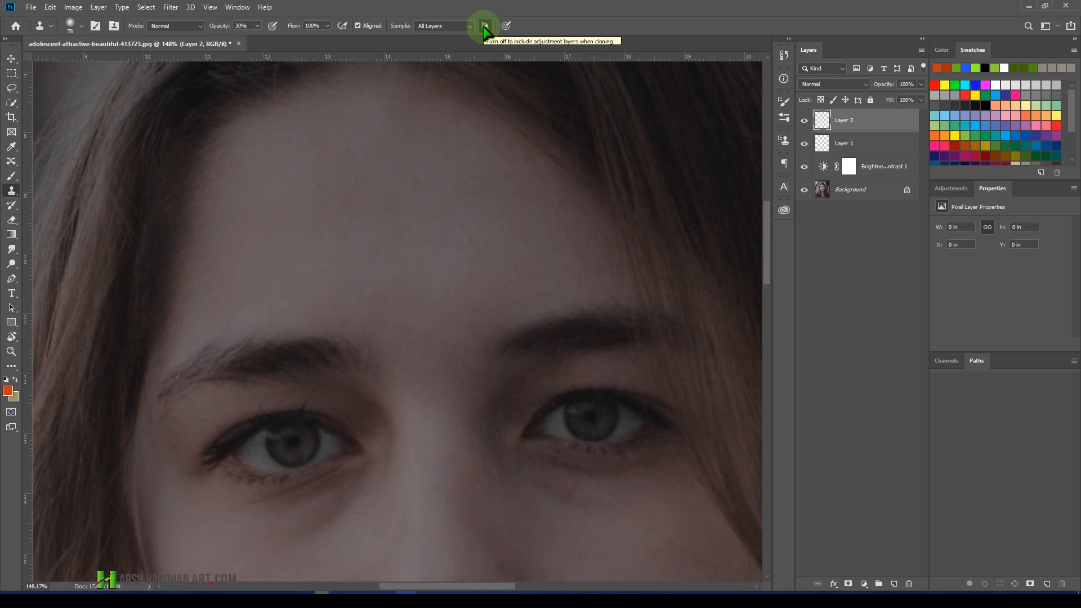
Step: Clone the image's left eyebrow onto the forehead on Layer 2 with adjustment layers ignored
key("super+plus")
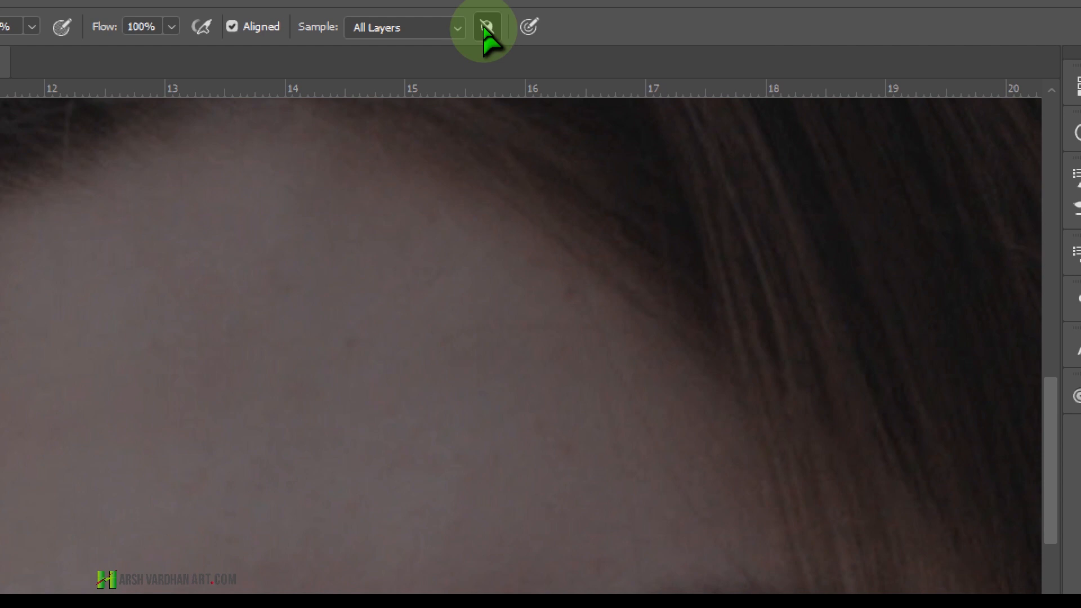
key("super+minus")
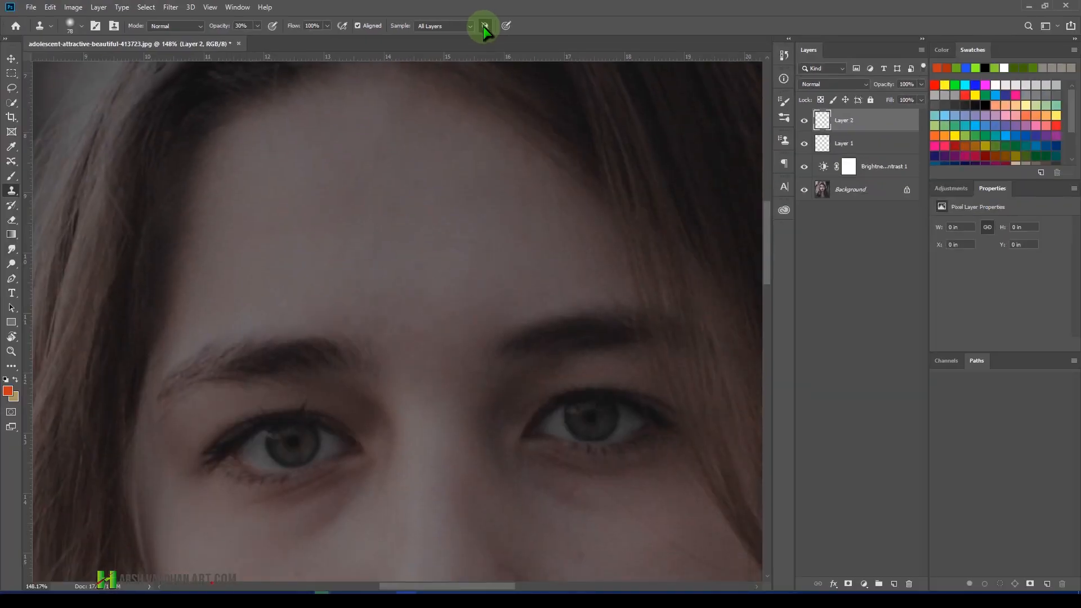
left_click(318, 355, "alt")
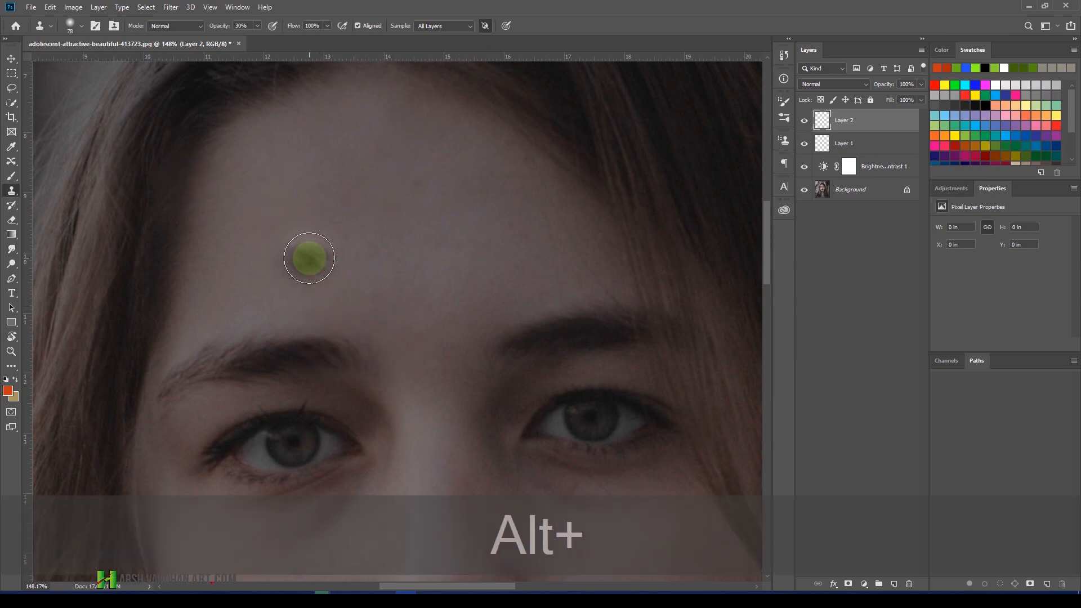
mouse_move(309, 255)
left_mouse_down()
mouse_move(384, 269)
mouse_move(294, 266)
mouse_move(416, 276)
mouse_move(277, 276)
mouse_move(408, 263)
mouse_move(261, 256)
mouse_move(395, 278)
mouse_move(278, 256)
mouse_move(367, 256)
mouse_move(288, 272)
mouse_move(362, 297)
mouse_move(282, 255)
mouse_move(330, 266)
mouse_move(272, 268)
left_mouse_up()
key("ctrl+space")
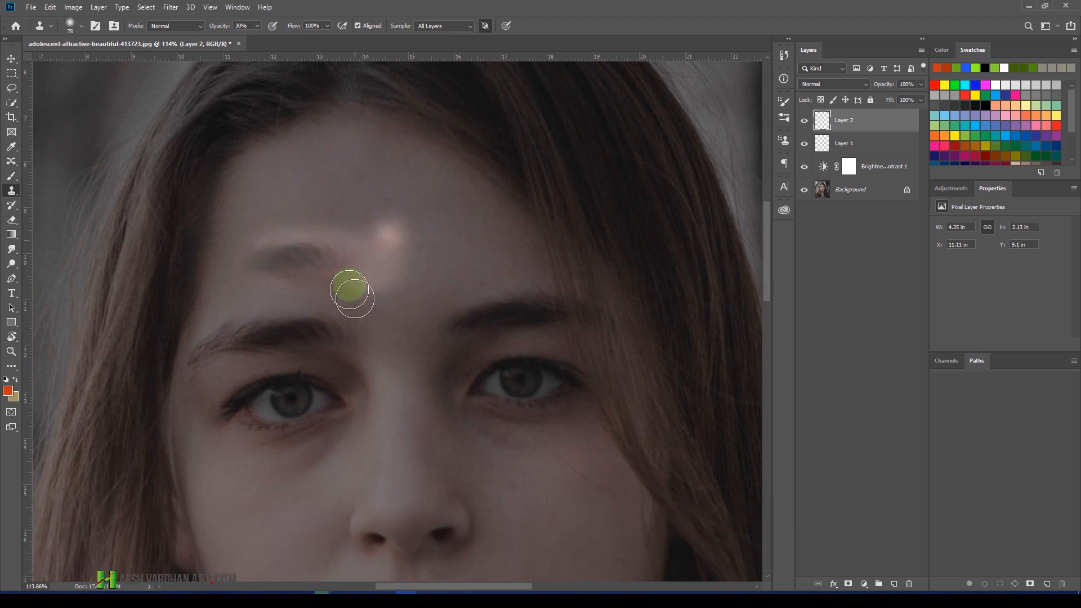
mouse_move(360, 334)
left_mouse_down()
mouse_move(294, 333)
mouse_move(342, 342)
mouse_move(311, 364)
mouse_move(274, 344)
mouse_move(338, 333)
left_mouse_up()
key("ctrl+z")
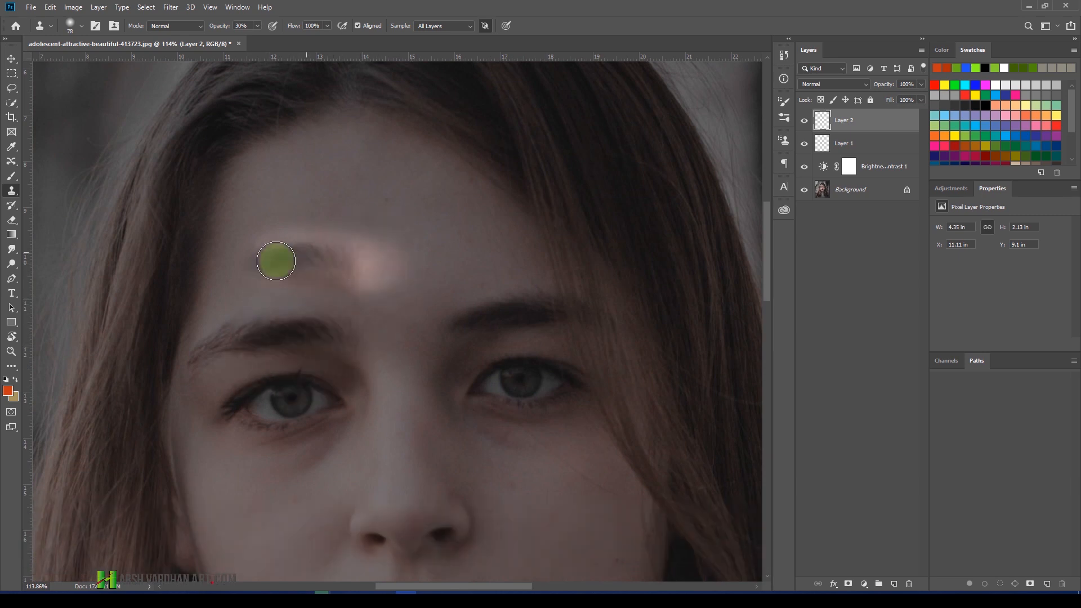
mouse_move(272, 258)
left_mouse_down()
mouse_move(436, 247)
mouse_move(298, 247)
mouse_move(381, 275)
mouse_move(396, 226)
mouse_move(322, 241)
mouse_move(420, 285)
mouse_move(331, 234)
mouse_move(403, 253)
mouse_move(407, 266)
mouse_move(476, 272)
mouse_move(315, 253)
mouse_move(356, 269)
left_mouse_up()
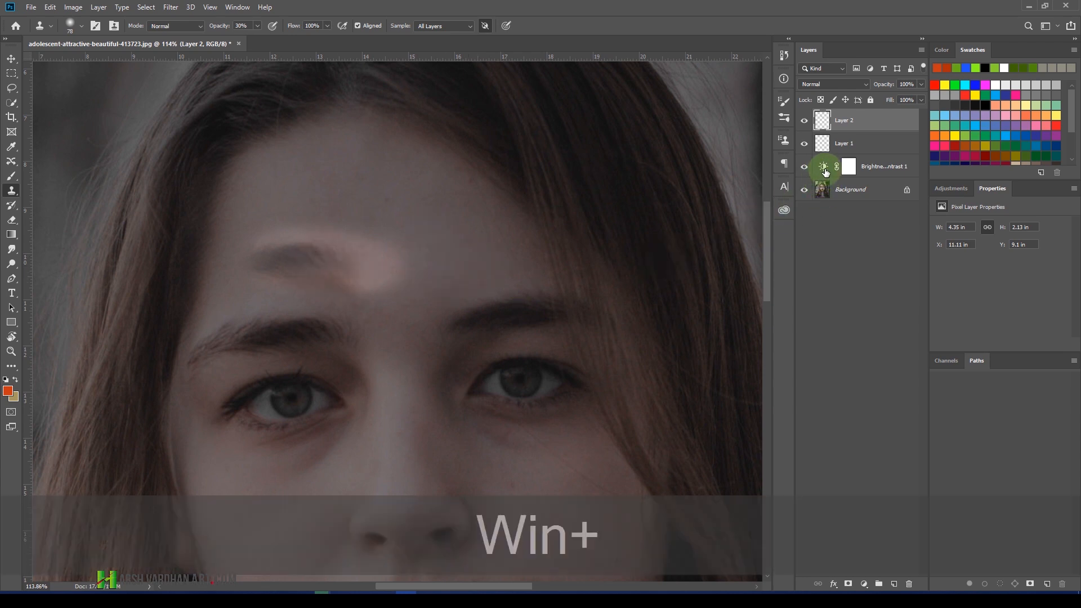
Step: Compare the cloned forehead strokes with the Brightness/Contrast adjustment layer hidden and shown
key("super+plus")
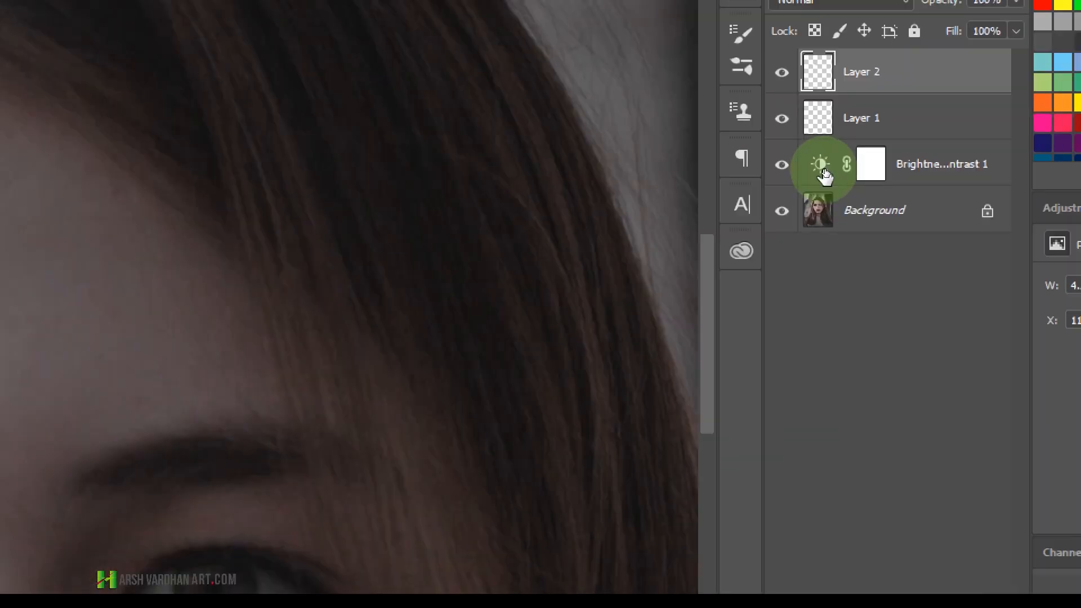
left_click(784, 170)
key("super+minus")
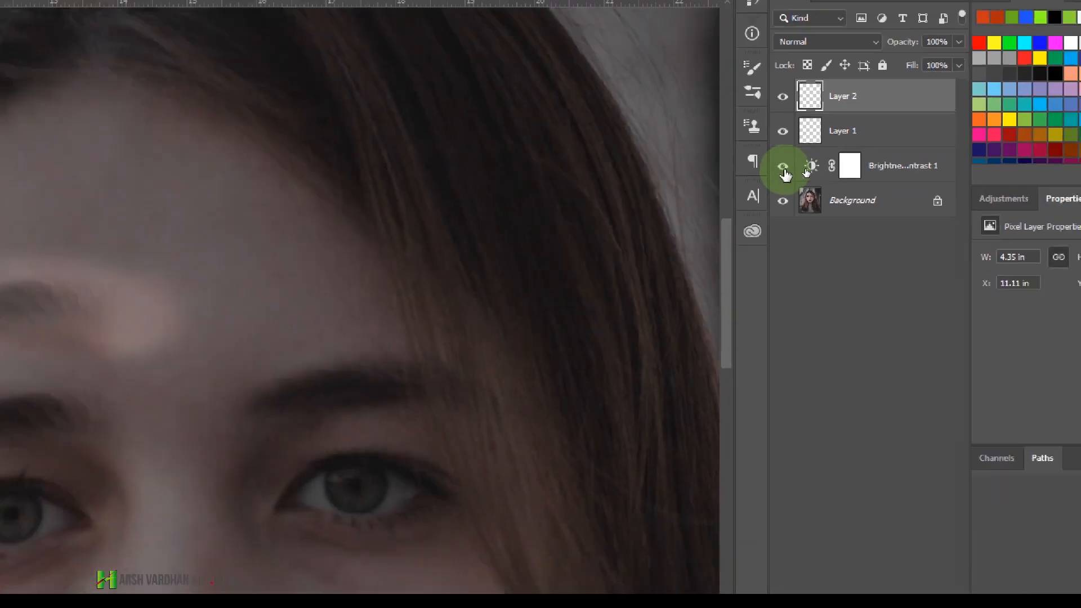
left_click(805, 168)
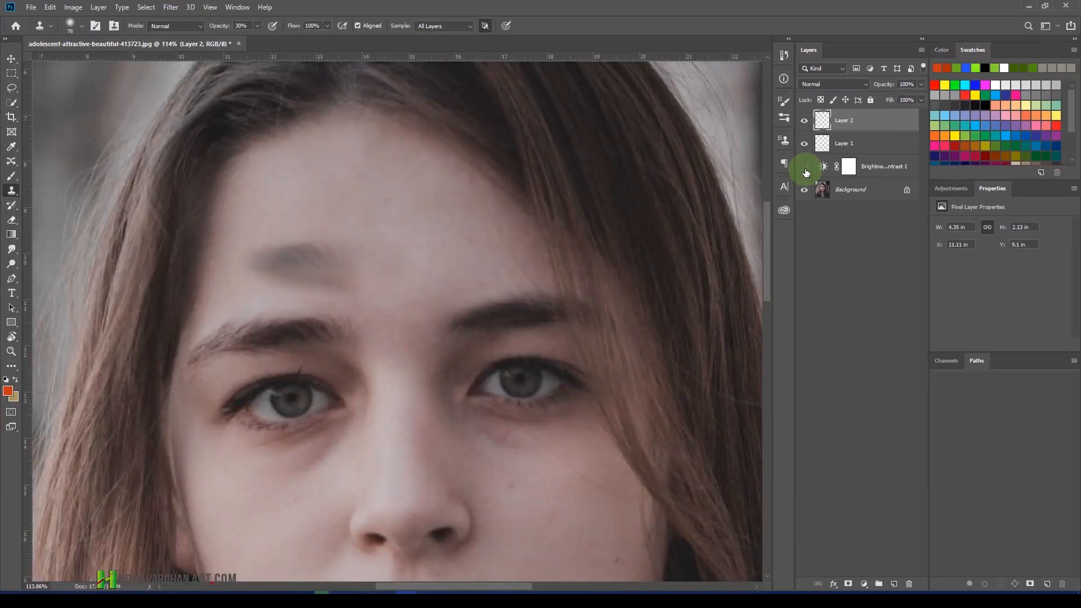
left_click(806, 168)
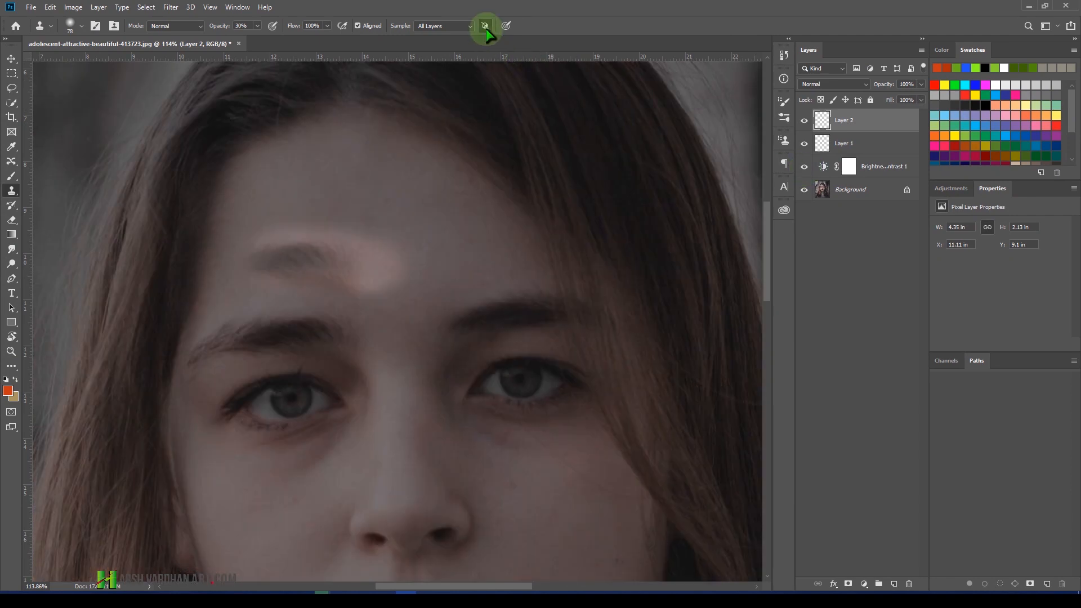
Step: Turn off the Clone Stamp option that ignores adjustment layers when cloning
key("super+plus")
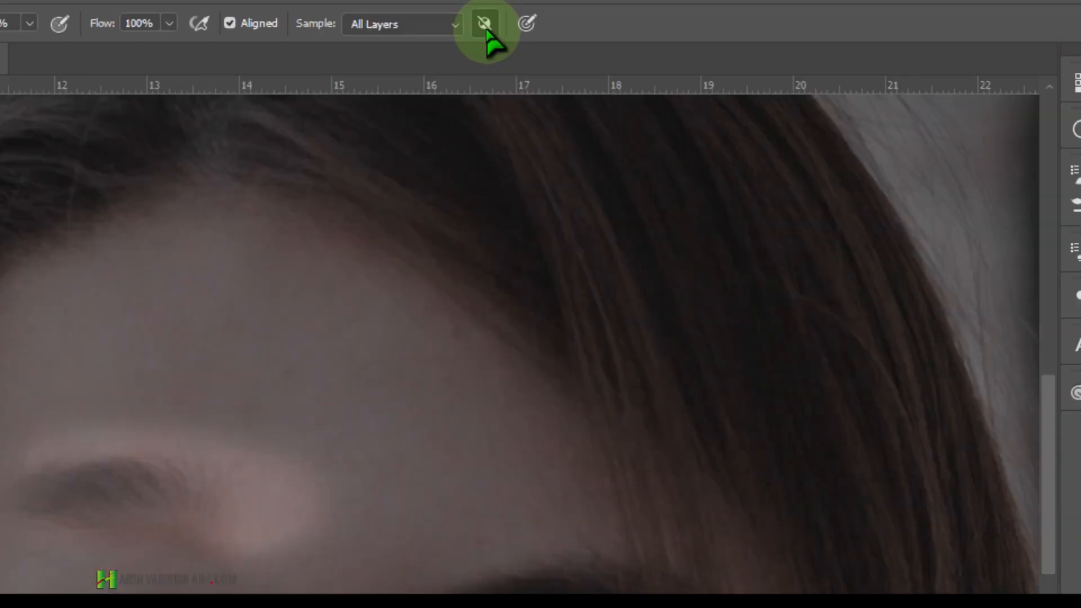
left_click(486, 29)
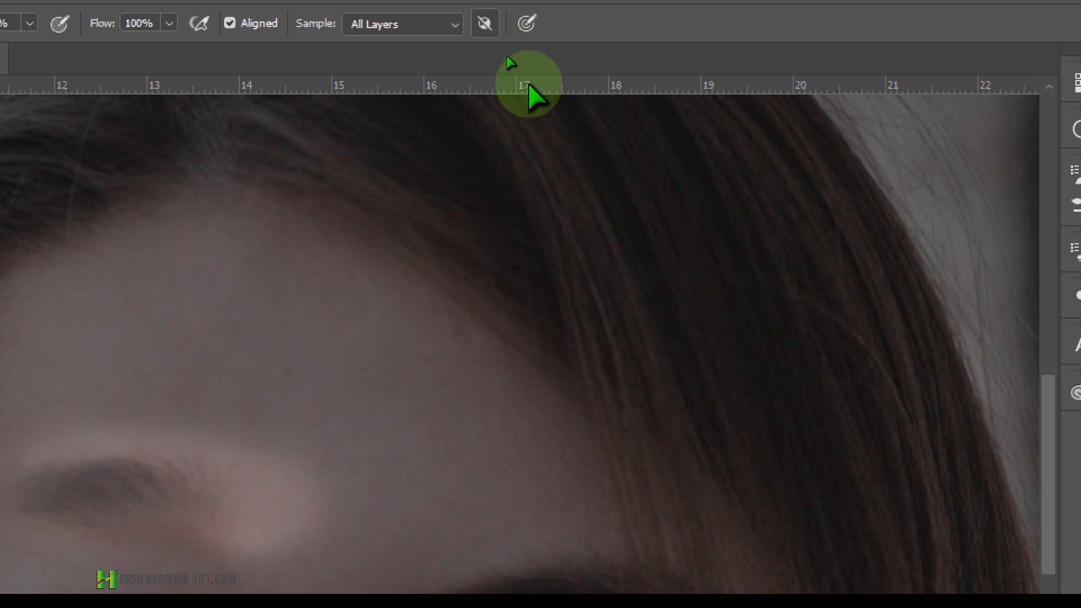
left_click(485, 26)
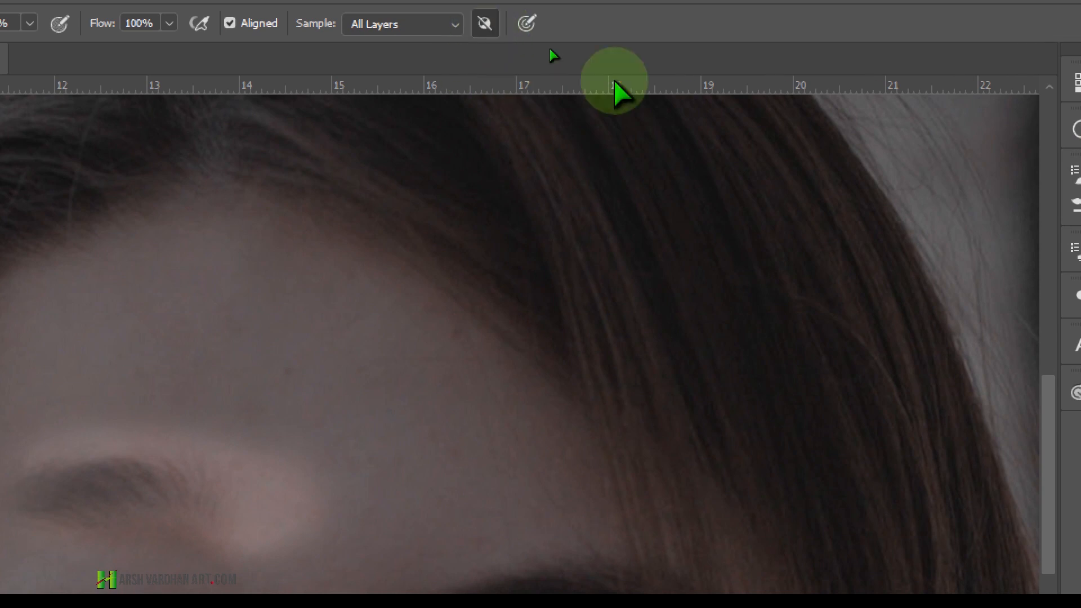
left_click(489, 28)
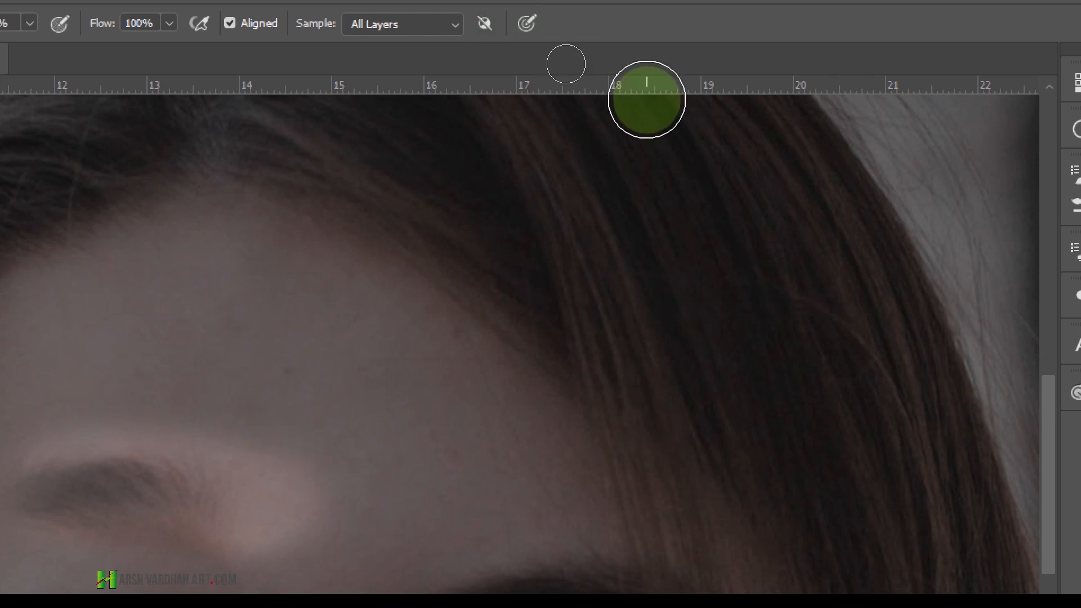
key("super+minus")
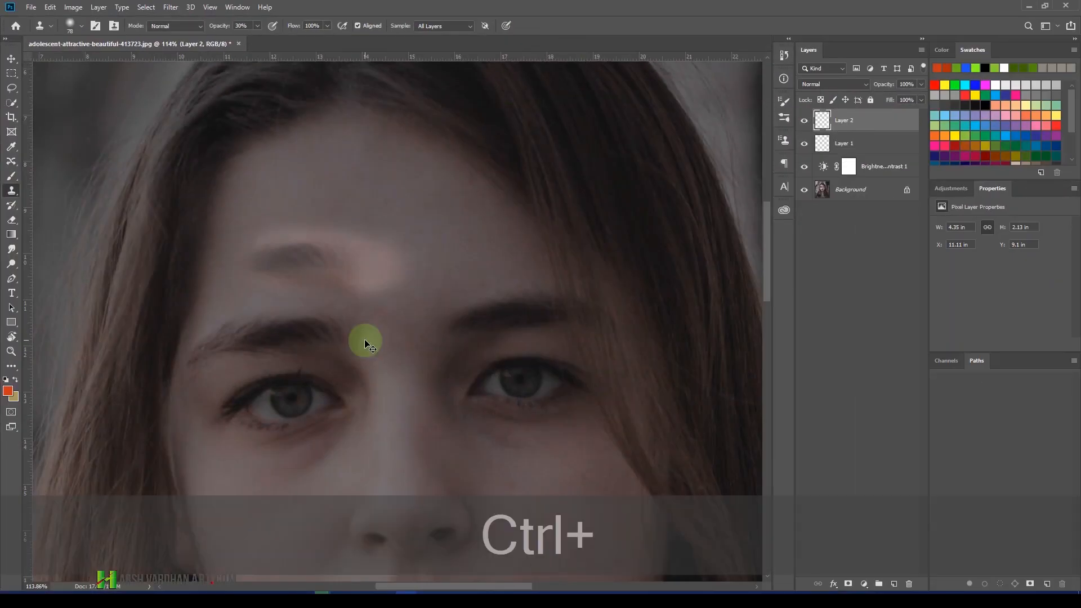
Step: Undo the cloned forehead strokes and clone the left eyebrow there again with adjustment layers included
key("ctrl+z")
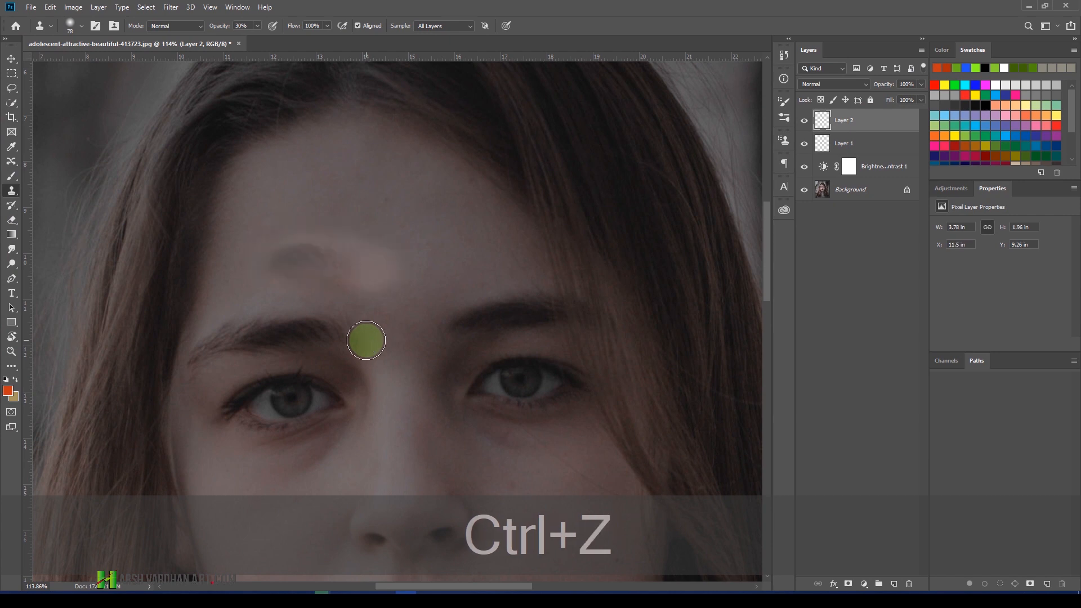
key("ctrl+z")
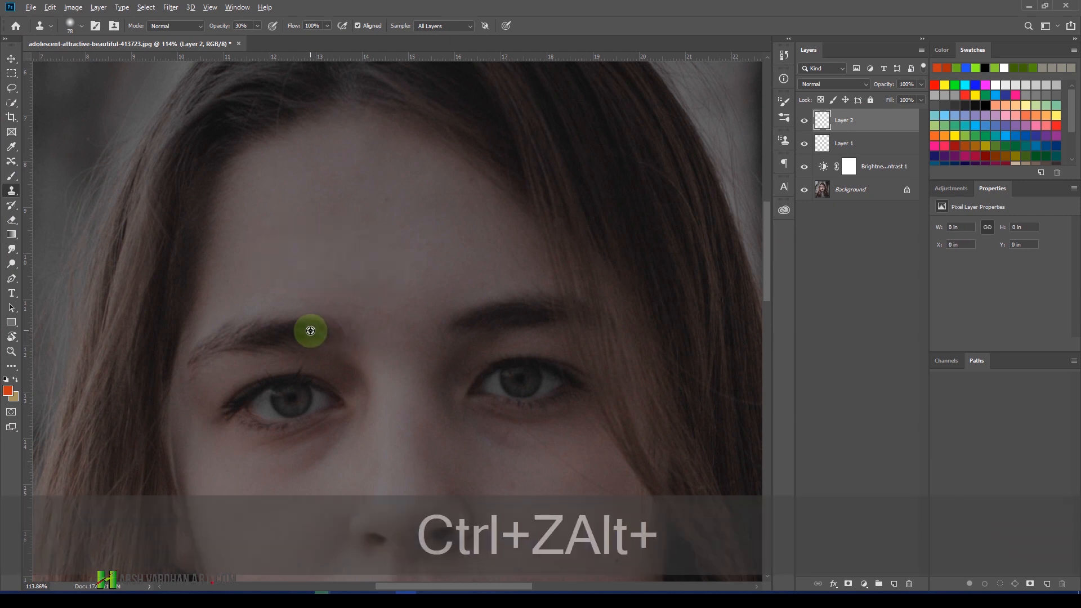
left_click(301, 329, "alt")
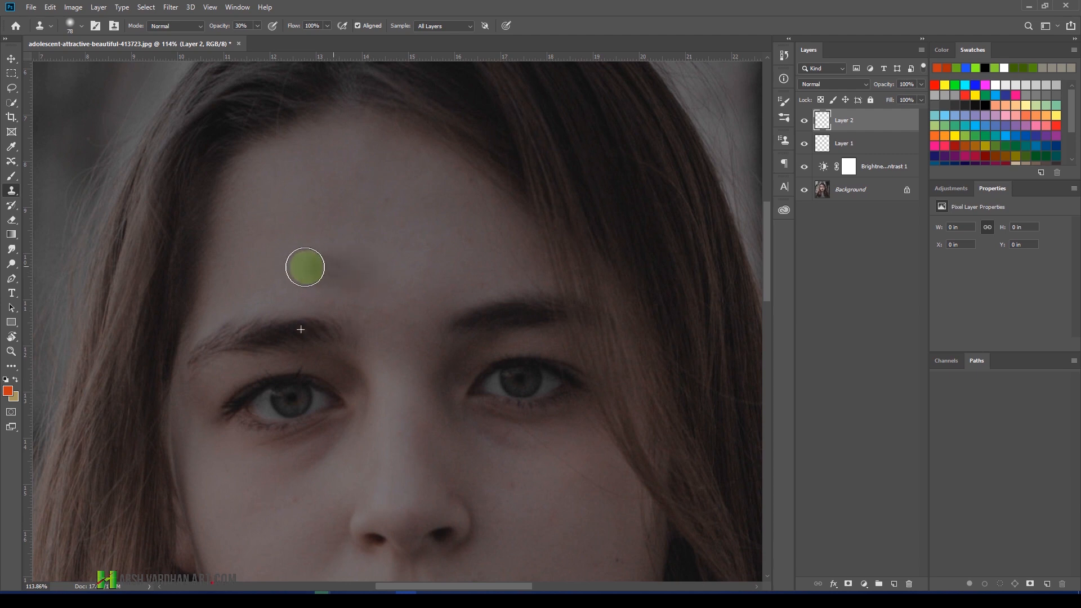
mouse_move(305, 266)
left_mouse_down()
mouse_move(333, 265)
mouse_move(258, 265)
mouse_move(357, 278)
mouse_move(297, 268)
mouse_move(329, 270)
mouse_move(265, 277)
mouse_move(333, 273)
mouse_move(268, 280)
mouse_move(424, 295)
left_mouse_up()
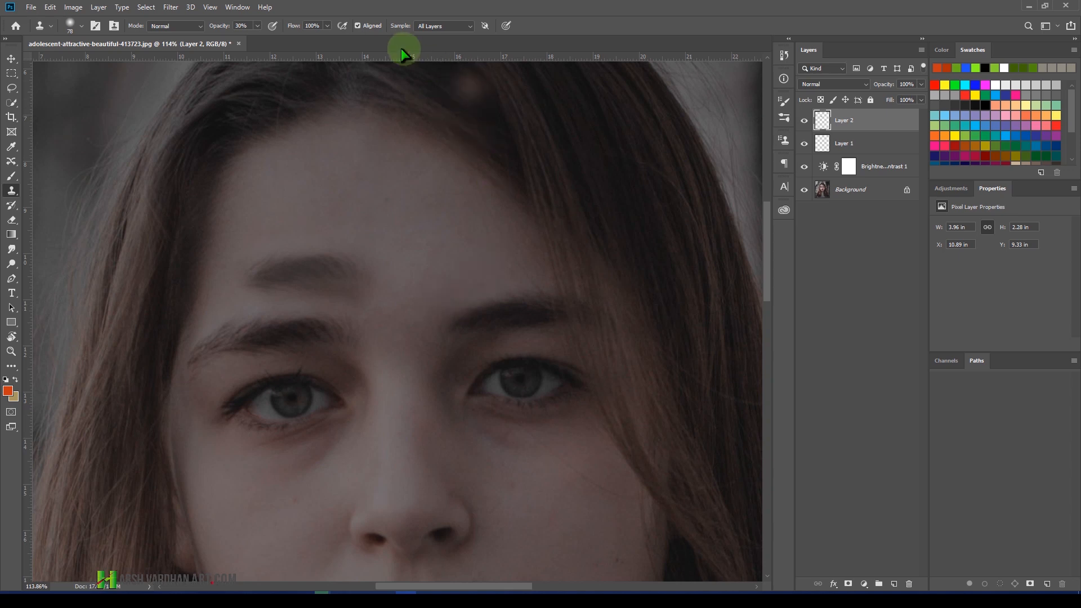
Step: Review the Clone Stamp's sampling choices, keep All Layers, and undo the eyebrow cloned onto the forehead
left_click(463, 29)
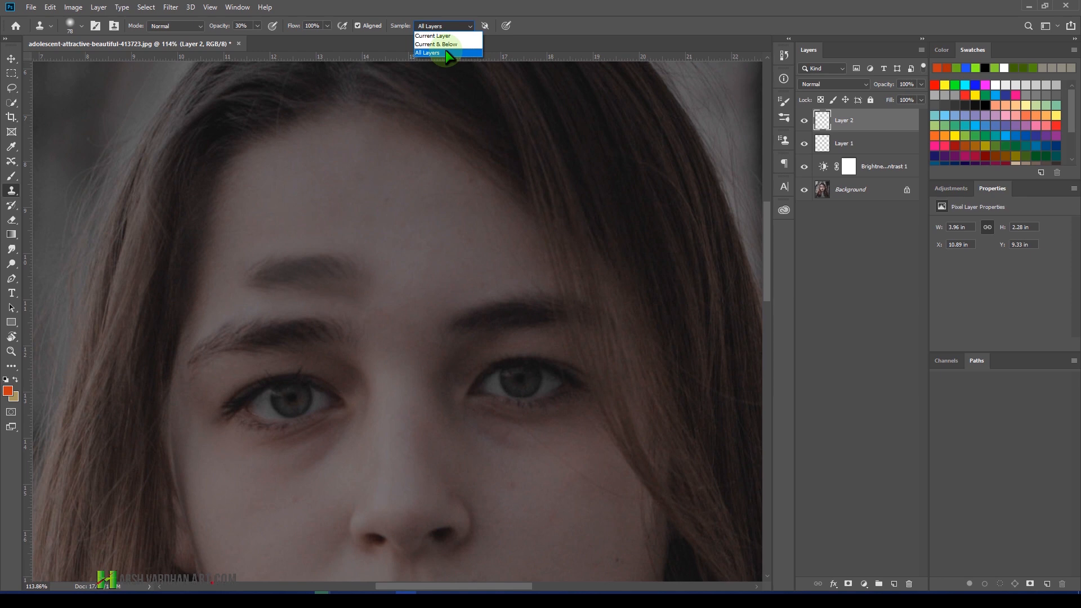
left_click(445, 50)
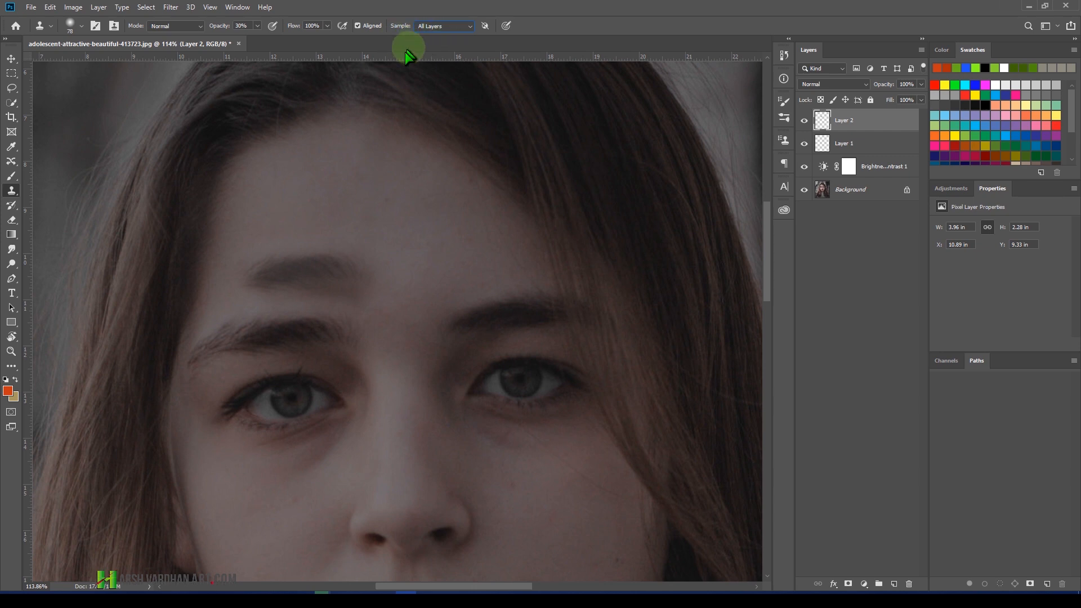
left_click(824, 168)
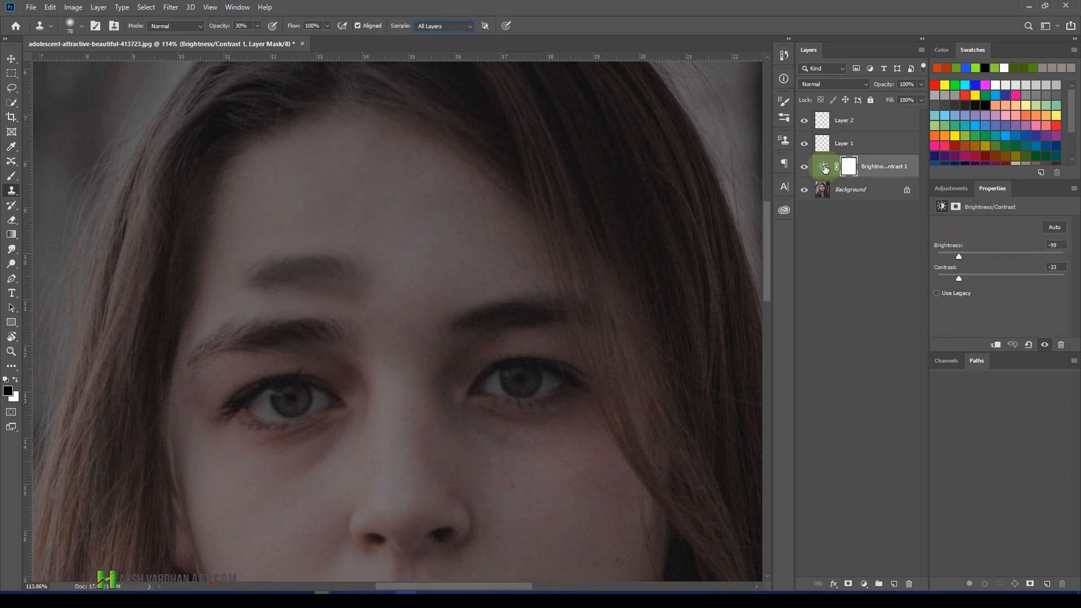
key("ctrl+z")
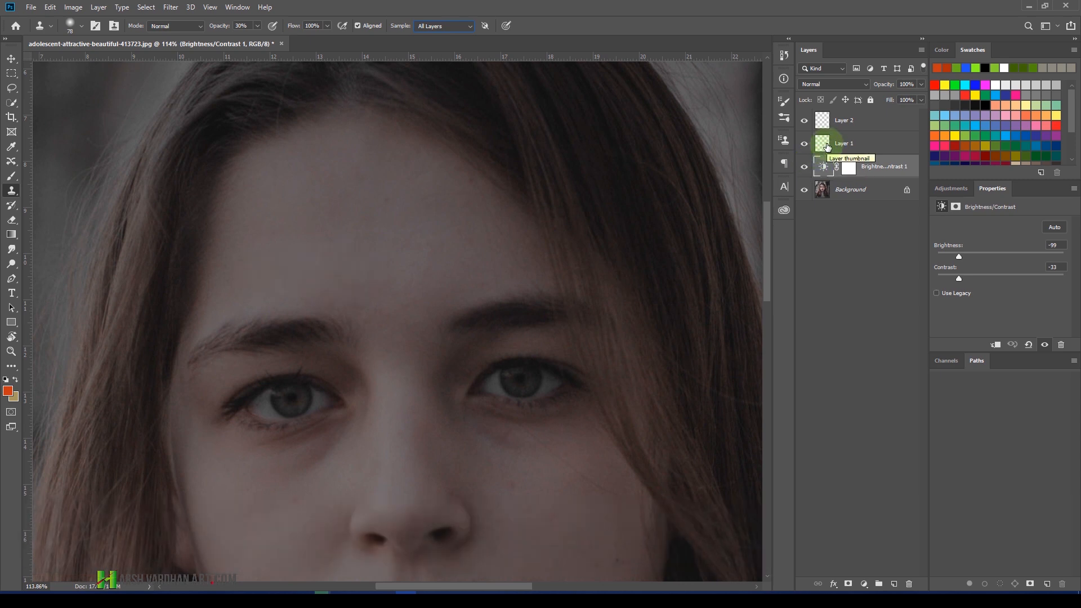
Step: Delete Layer 1 and the Brightness/Contrast adjustment layer together with its layer mask
left_click(827, 148)
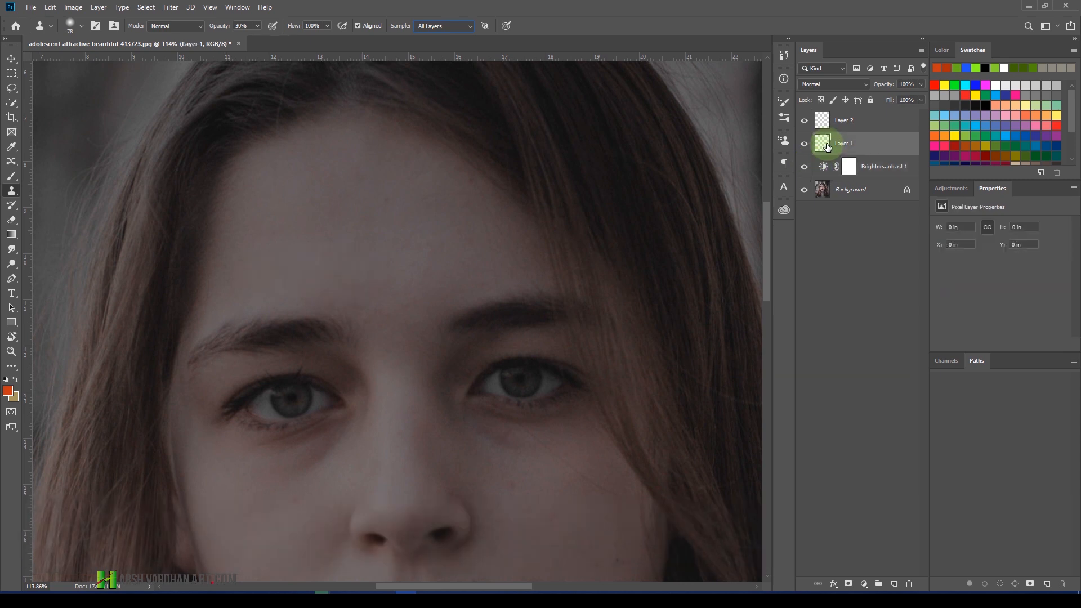
left_click(823, 168)
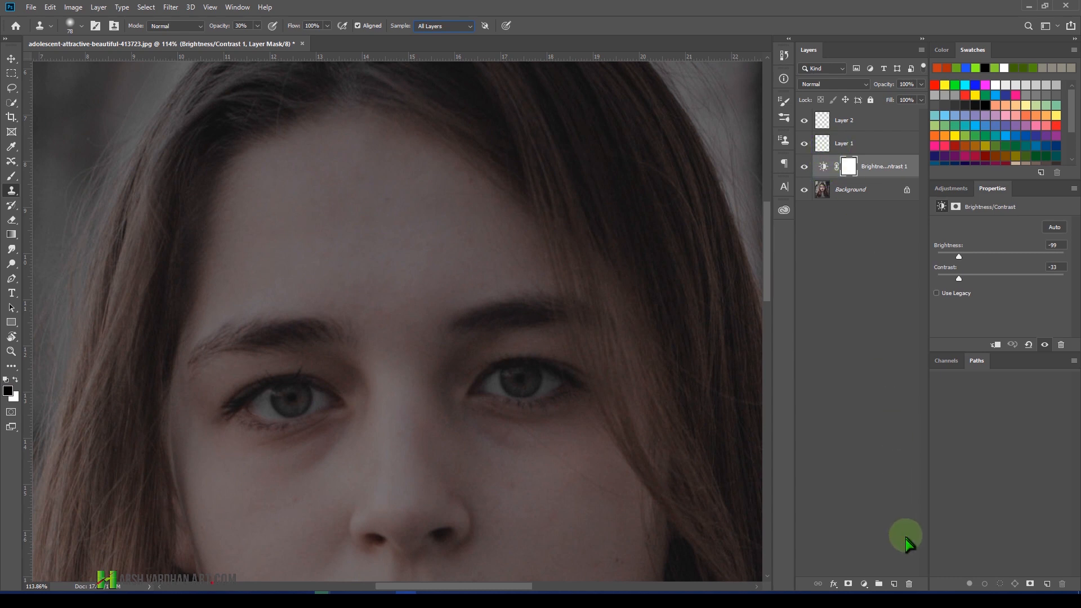
left_click(908, 584)
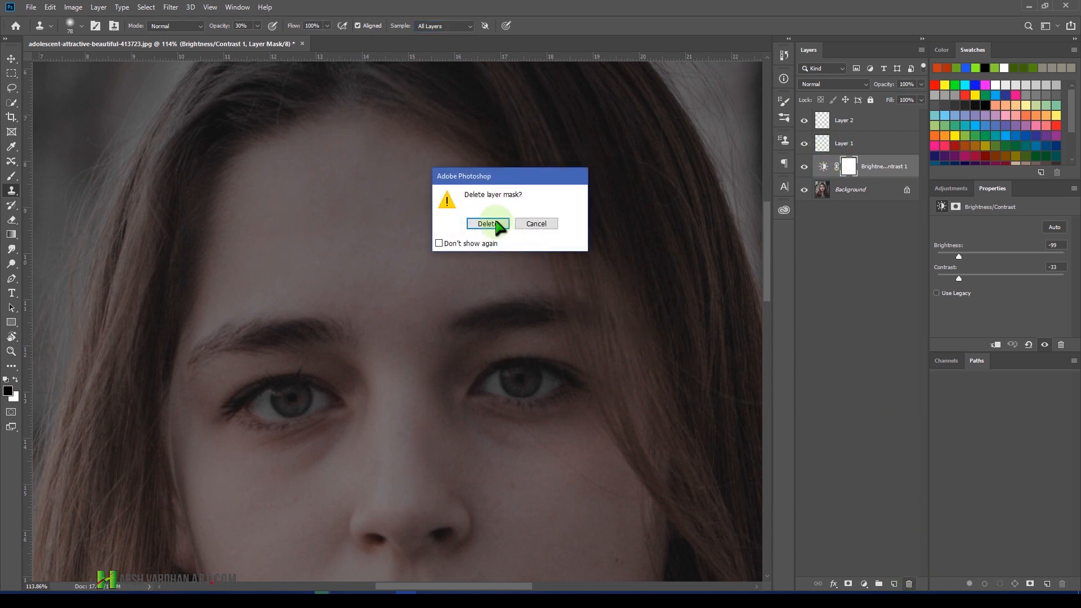
left_click(491, 224)
left_click(837, 146)
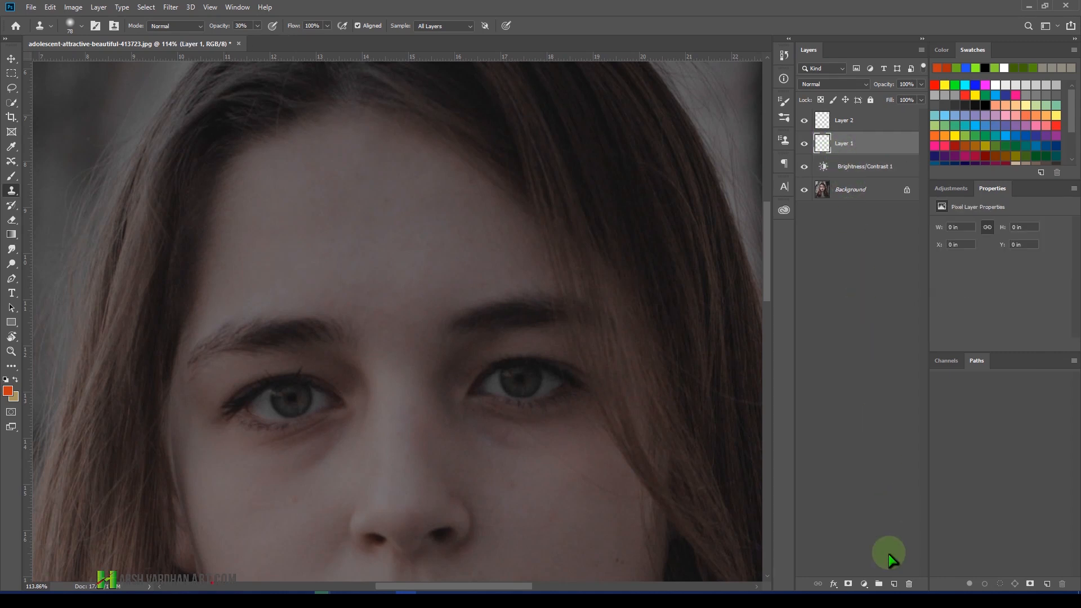
left_click(908, 584)
left_click(489, 224)
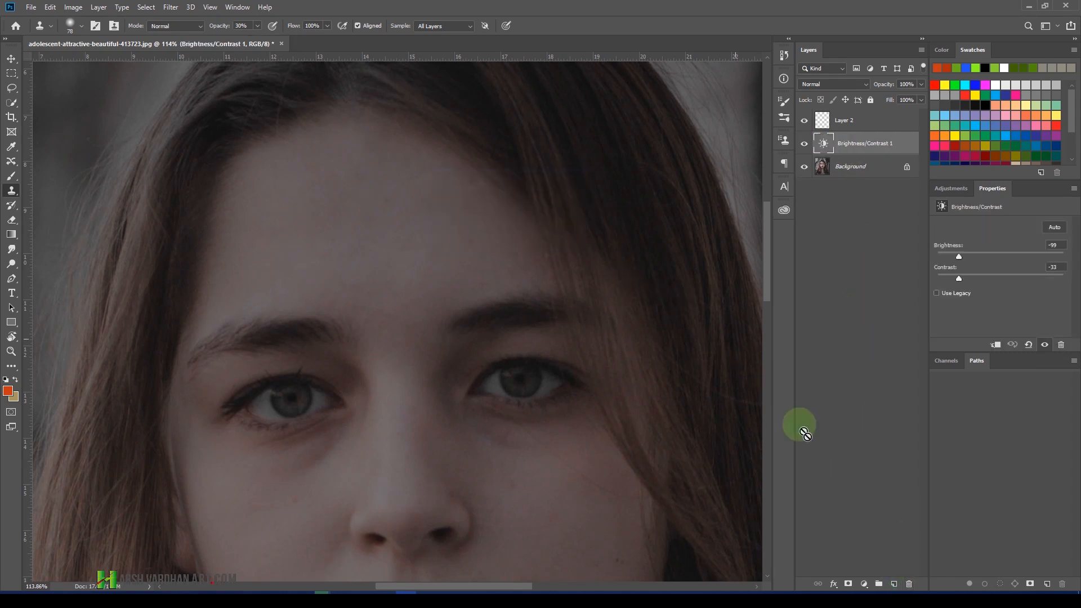
left_click(909, 586)
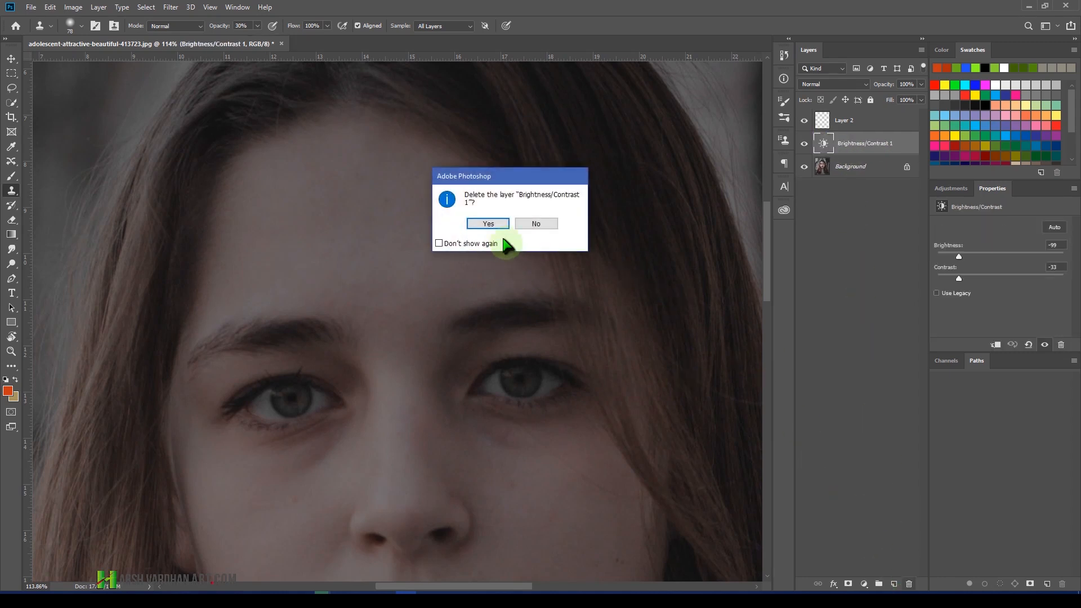
left_click(490, 223)
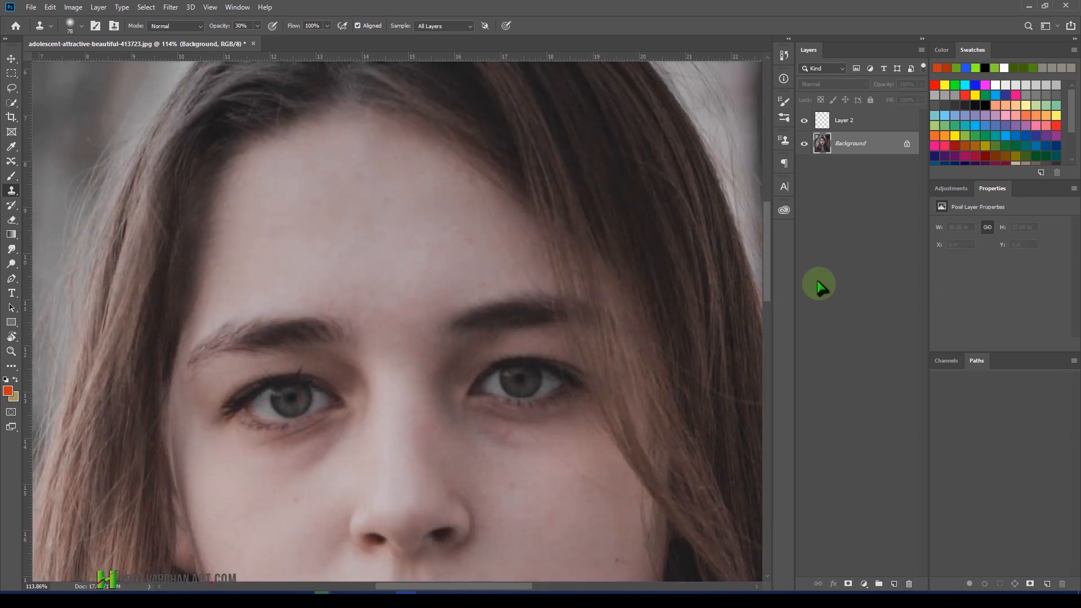
Step: Lighten the dark circle under the image's left eye on Layer 2 with the Clone Stamp at 30% opacity
left_click(822, 119)
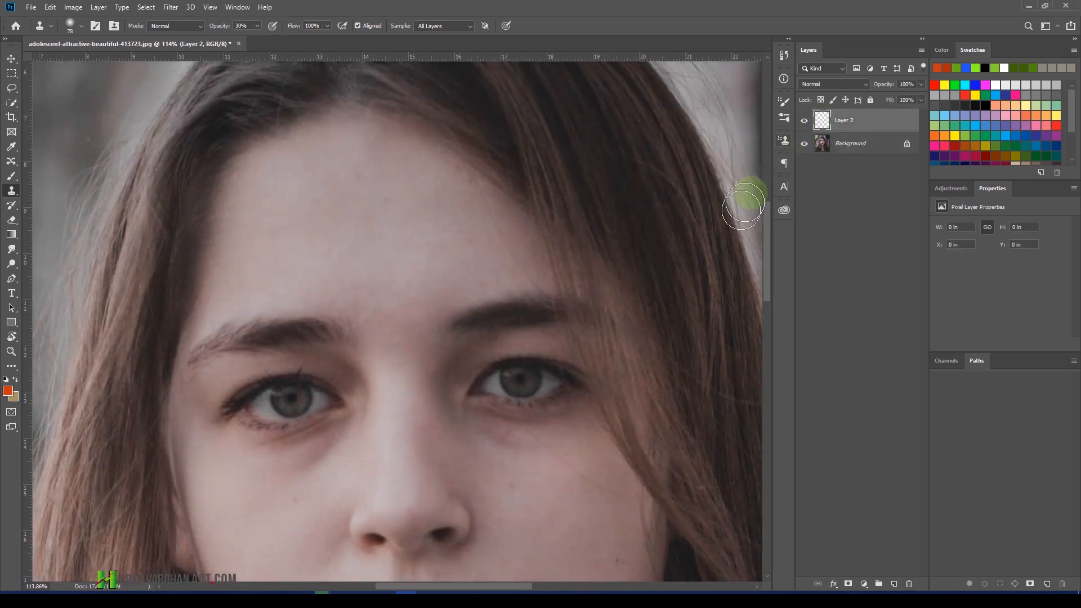
left_click_drag(313, 424, 369, 196)
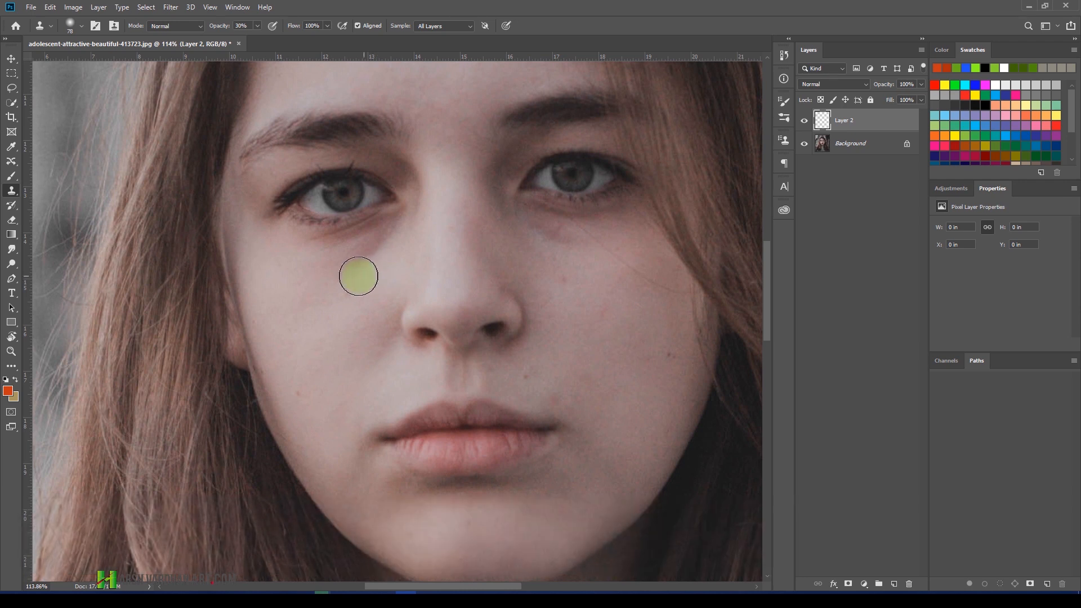
key("ctrl+space")
left_click_drag(355, 266, 415, 287)
mouse_move(377, 243)
left_mouse_down()
mouse_move(314, 271)
mouse_move(384, 231)
mouse_move(400, 207)
mouse_move(344, 264)
mouse_move(271, 306)
mouse_move(374, 254)
mouse_move(405, 216)
mouse_move(333, 291)
mouse_move(281, 315)
mouse_move(360, 286)
mouse_move(323, 303)
mouse_move(408, 212)
mouse_move(347, 288)
mouse_move(422, 220)
mouse_move(439, 178)
mouse_move(297, 281)
mouse_move(385, 239)
mouse_move(422, 208)
mouse_move(277, 268)
mouse_move(347, 242)
left_mouse_up()
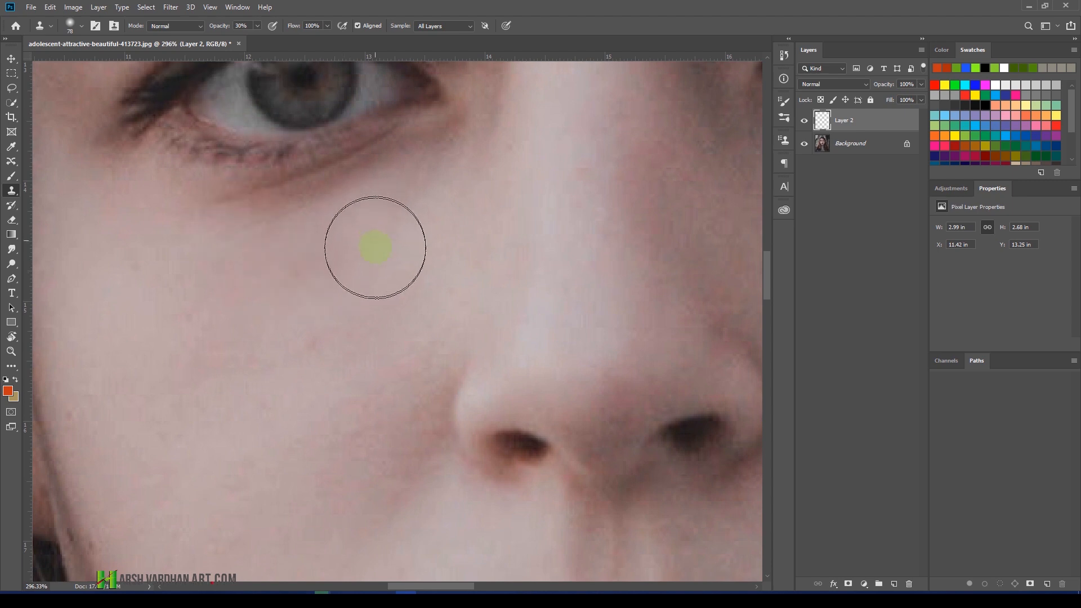
mouse_move(436, 217)
left_mouse_down()
mouse_move(425, 223)
mouse_move(439, 255)
left_mouse_up()
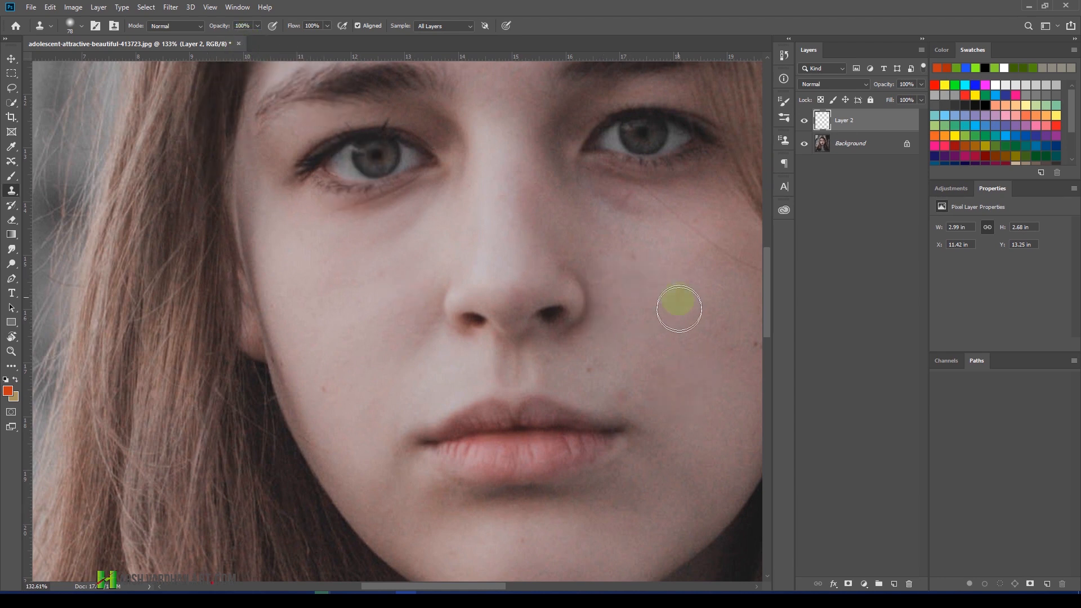
Step: Try cloning clean cheek skin over the dark circle and cheek under the image's right eye at 100% opacity, and undo the strokes
left_click(638, 303, "alt")
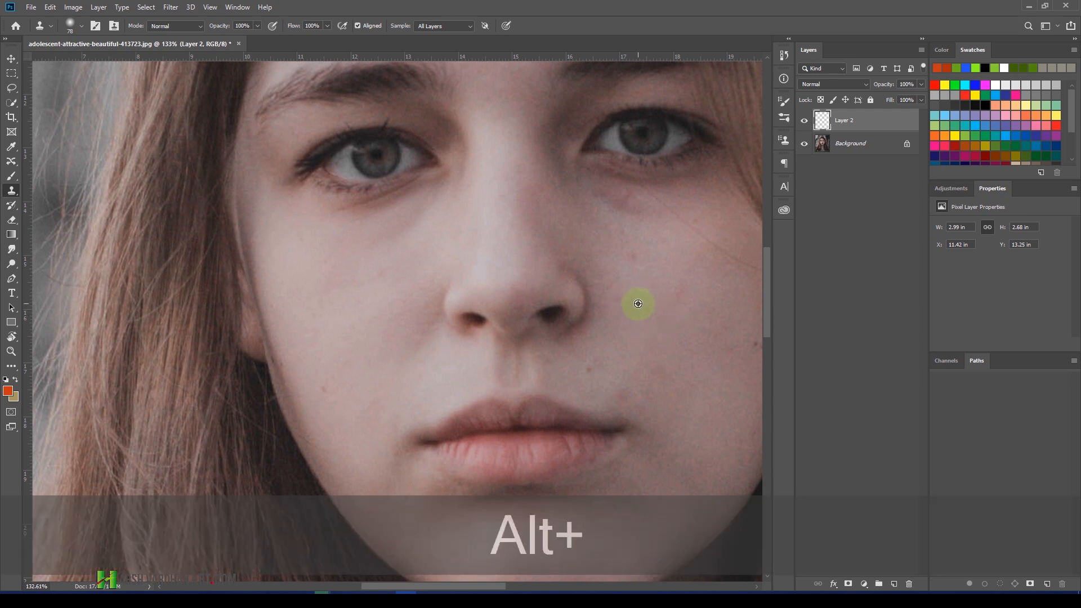
mouse_move(631, 253)
left_mouse_down()
mouse_move(654, 272)
mouse_move(601, 209)
mouse_move(666, 224)
mouse_move(594, 201)
mouse_move(724, 239)
left_mouse_up()
left_click_drag(633, 225, 437, 248)
left_click_drag(506, 219, 473, 222)
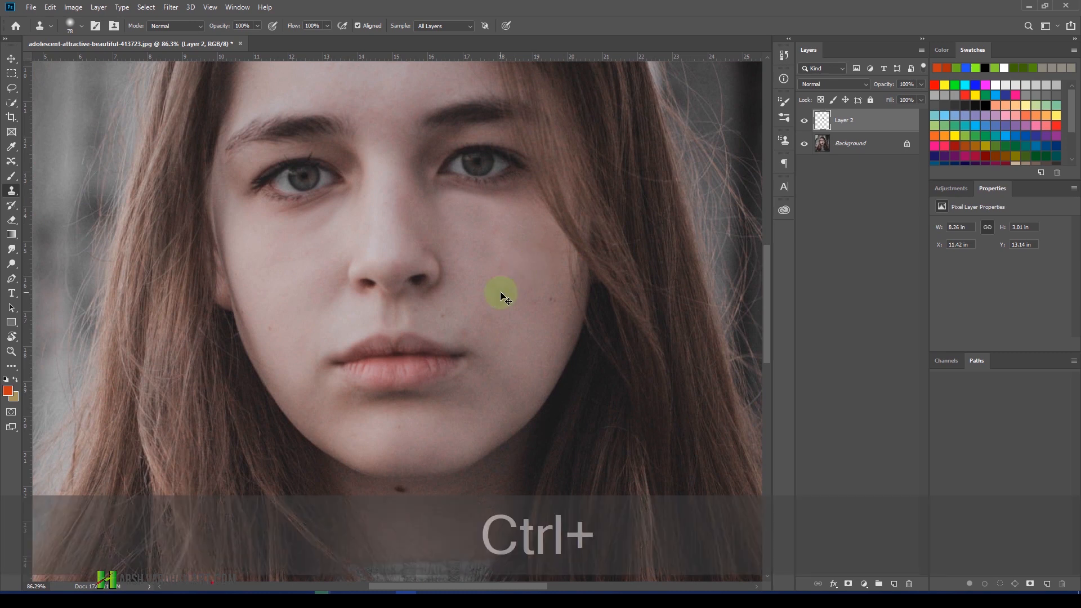
key("ctrl+z")
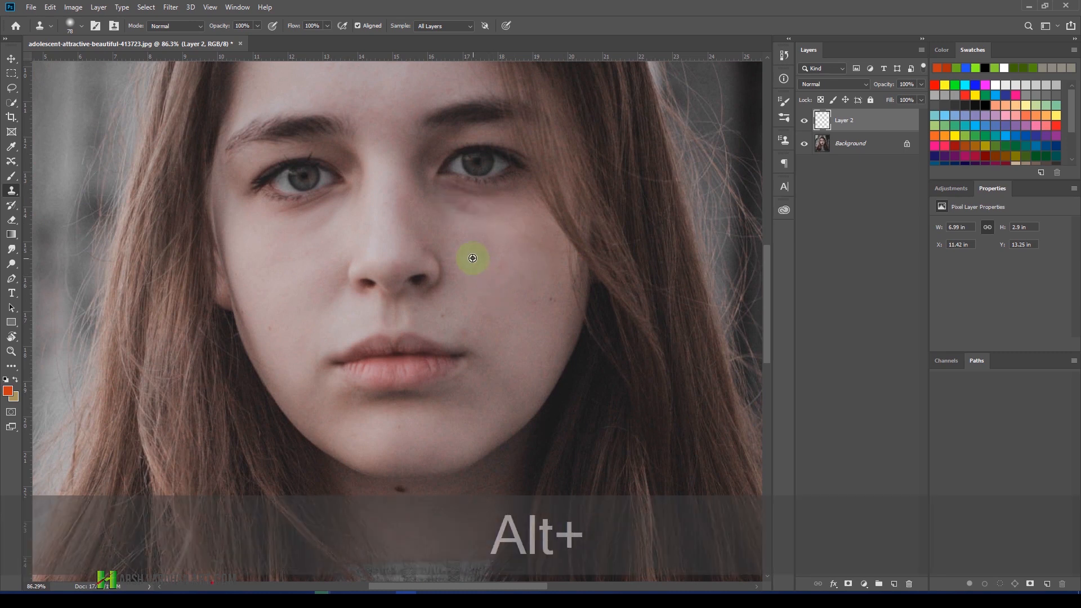
left_click(449, 257, "alt")
mouse_move(524, 216)
left_mouse_down()
mouse_move(499, 228)
mouse_move(460, 210)
mouse_move(523, 277)
mouse_move(490, 242)
left_mouse_up()
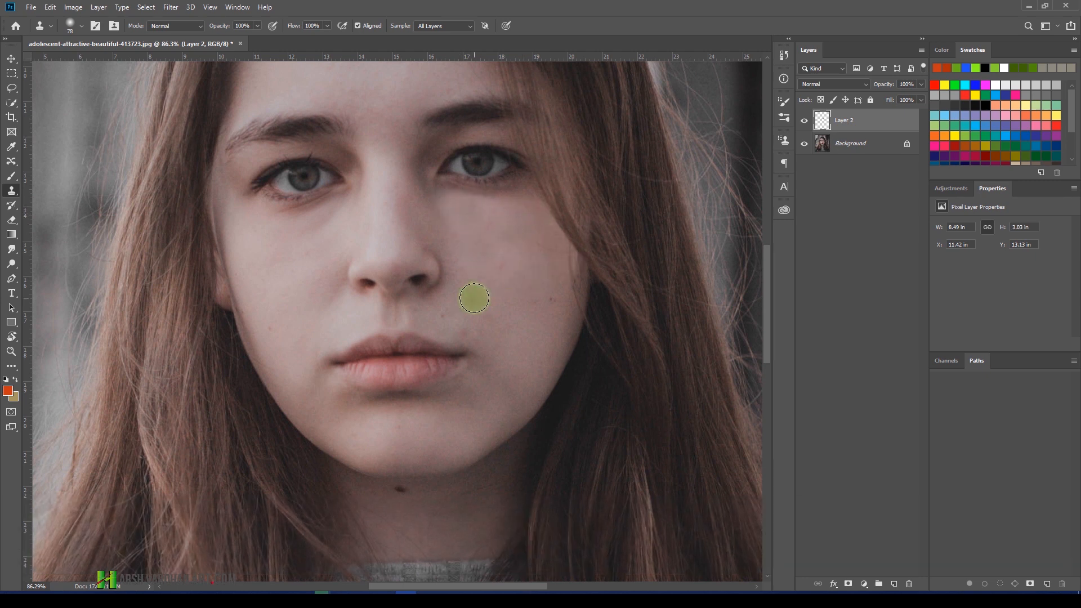
key("ctrl+z")
key("ctrl+z")
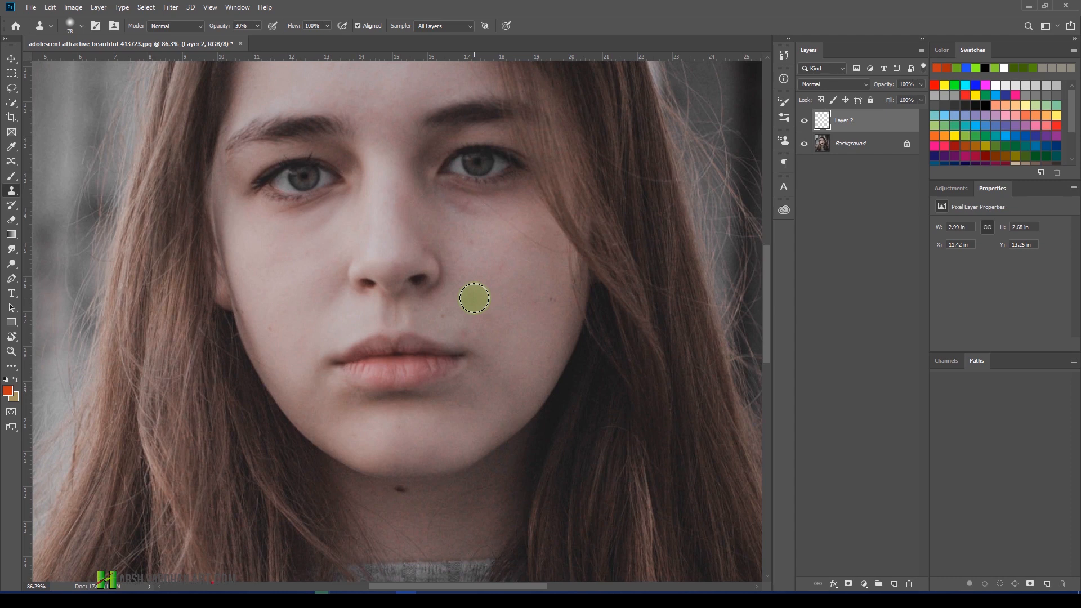
Step: Blend sampled cheek skin beneath the image's left eye at 30% Clone Stamp opacity, reducing the brush size to 45
key("ctrl+space")
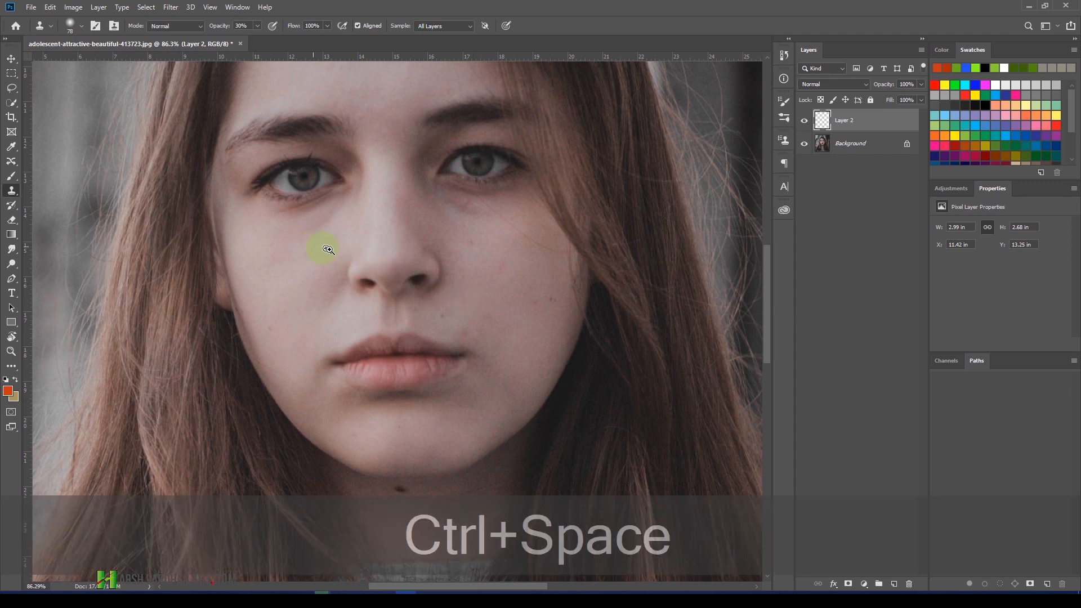
left_click_drag(320, 244, 389, 262)
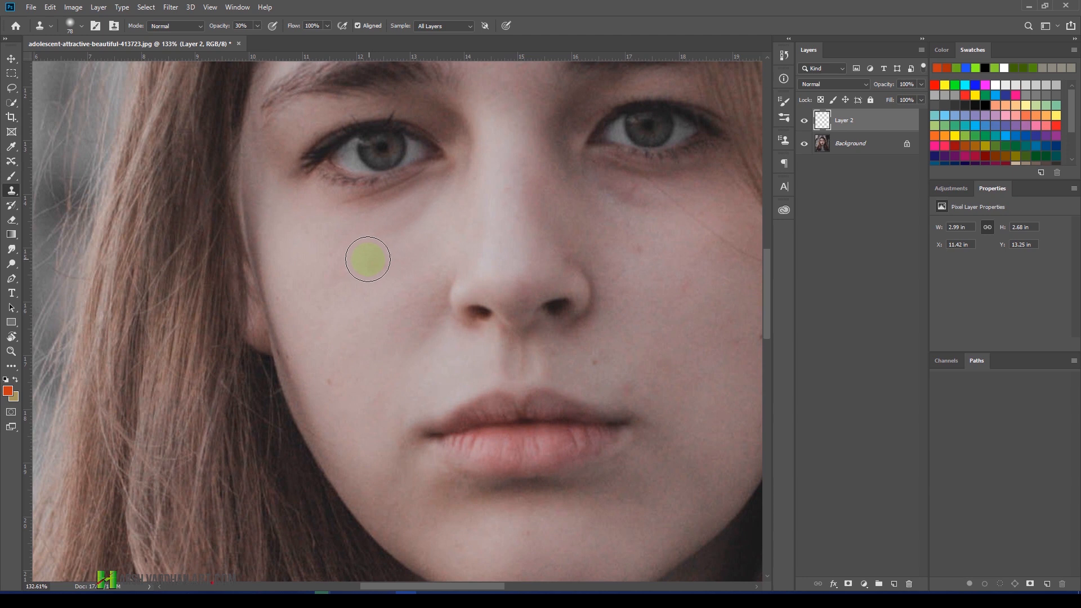
key("alt")
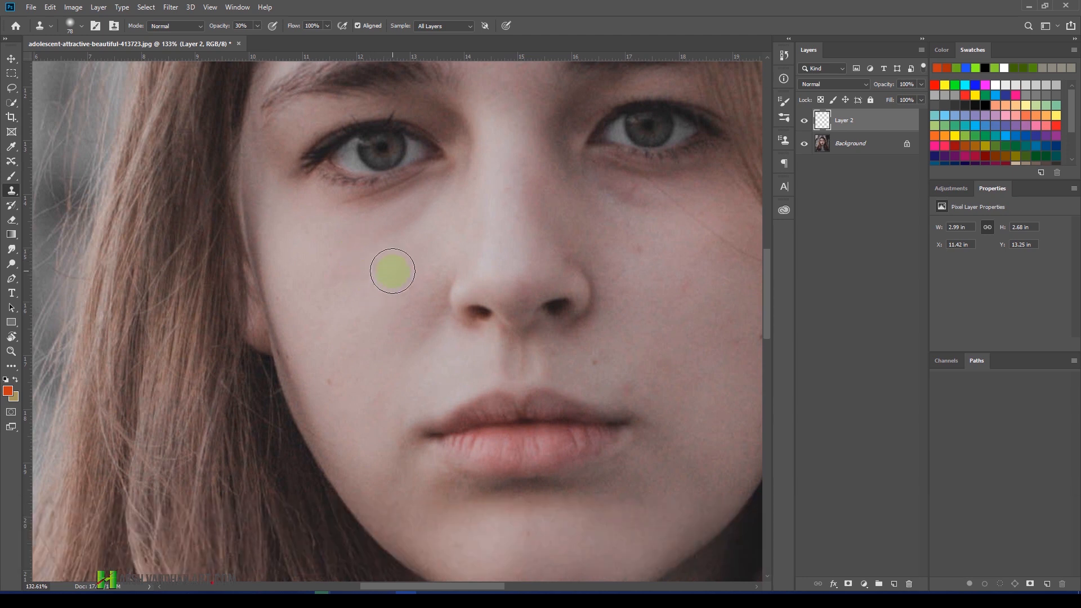
mouse_move(393, 272)
left_mouse_down()
mouse_move(398, 258)
mouse_move(379, 275)
mouse_move(420, 247)
mouse_move(443, 209)
mouse_move(386, 238)
mouse_move(401, 221)
mouse_move(369, 210)
mouse_move(424, 193)
mouse_move(356, 216)
mouse_move(415, 205)
mouse_move(379, 207)
mouse_move(447, 181)
mouse_move(319, 210)
mouse_move(439, 188)
left_mouse_up()
key("bracketleft")
key("bracketleft")
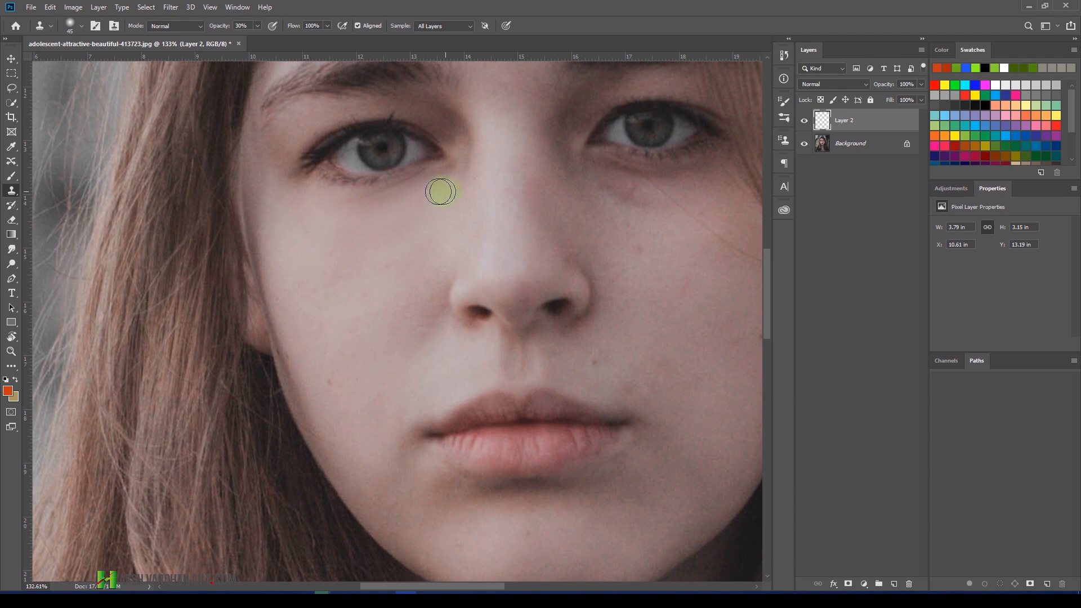
Step: Set the Clone Stamp's blending mode to Lighten
key("super")
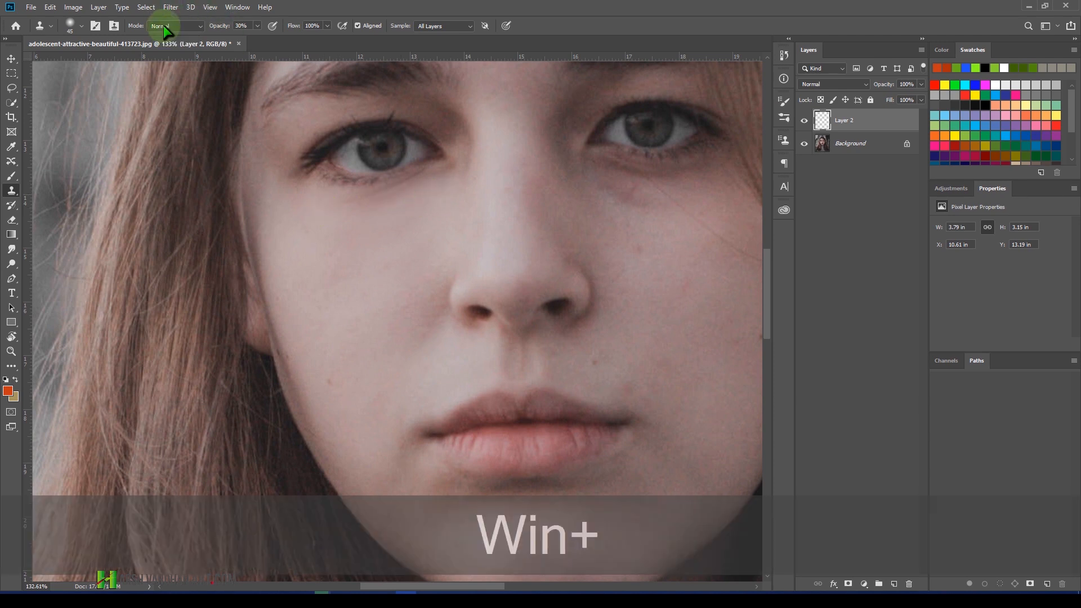
key("super+plus")
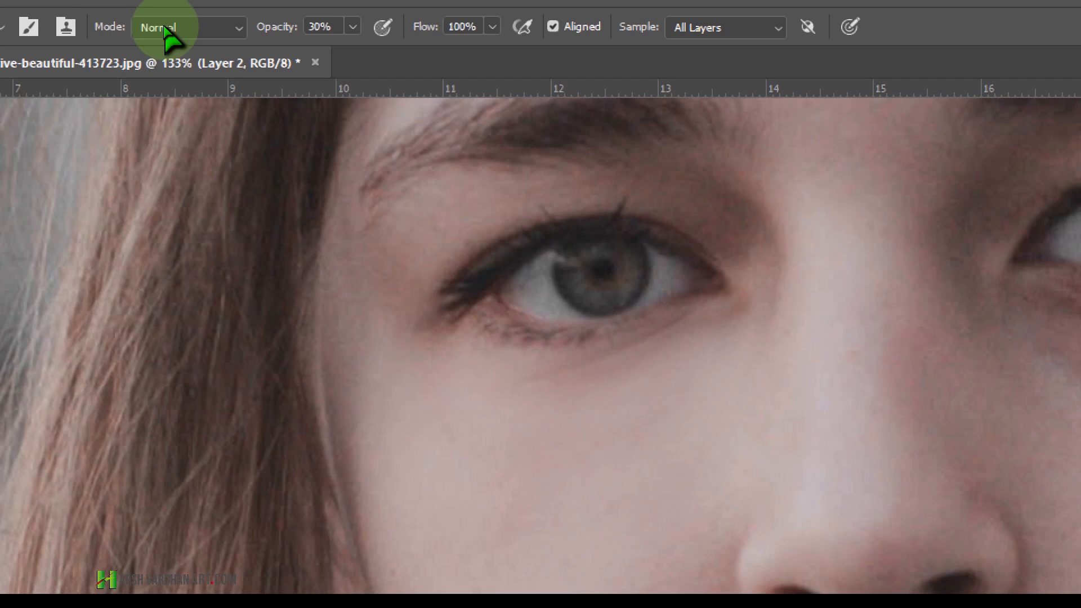
left_click(165, 29)
left_click(165, 30)
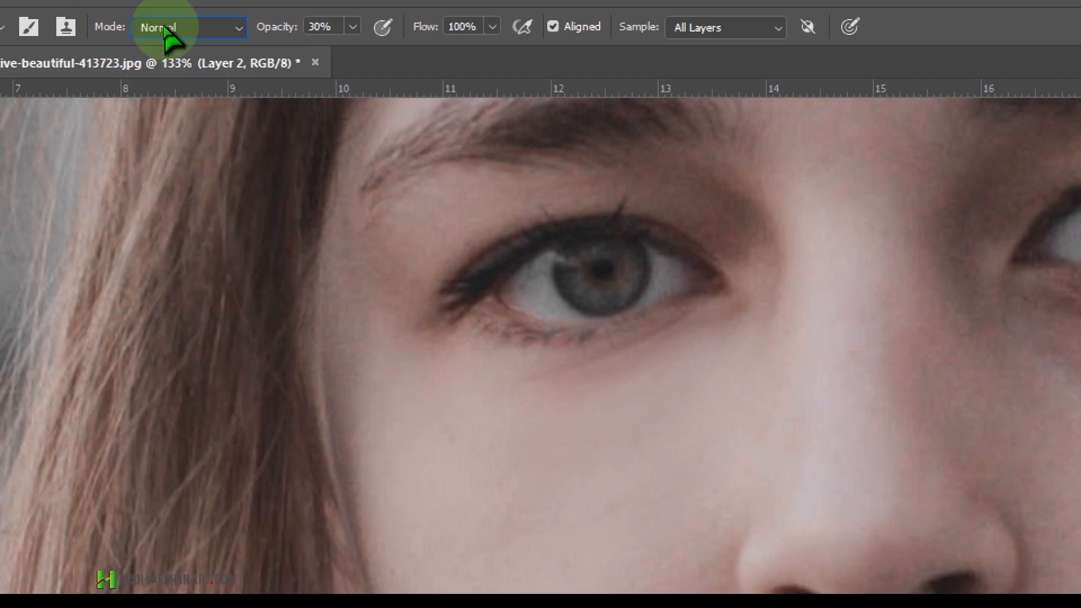
key("super+minus")
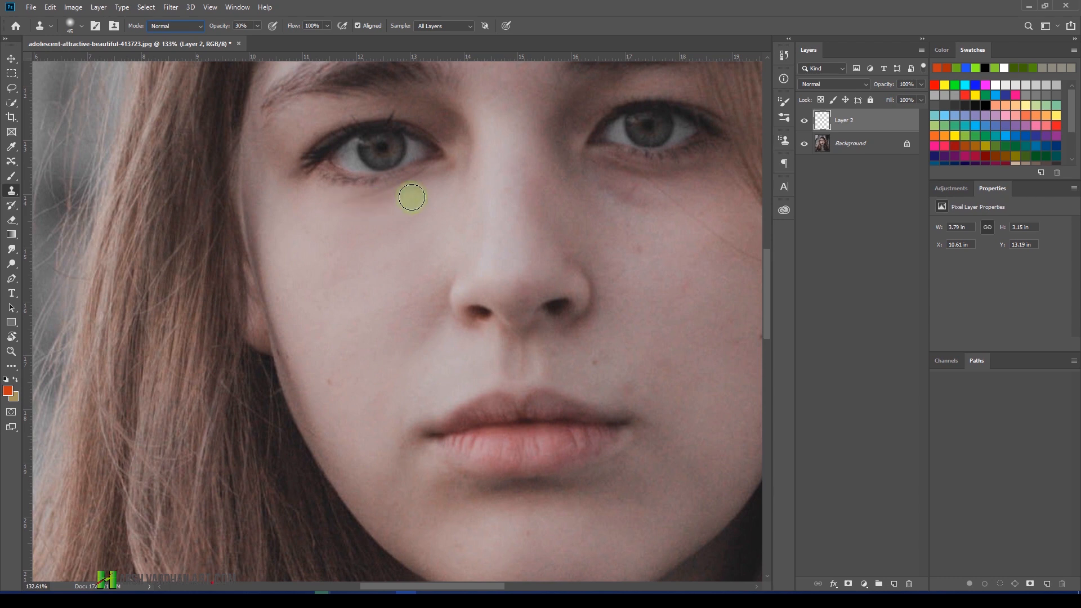
left_click(171, 28)
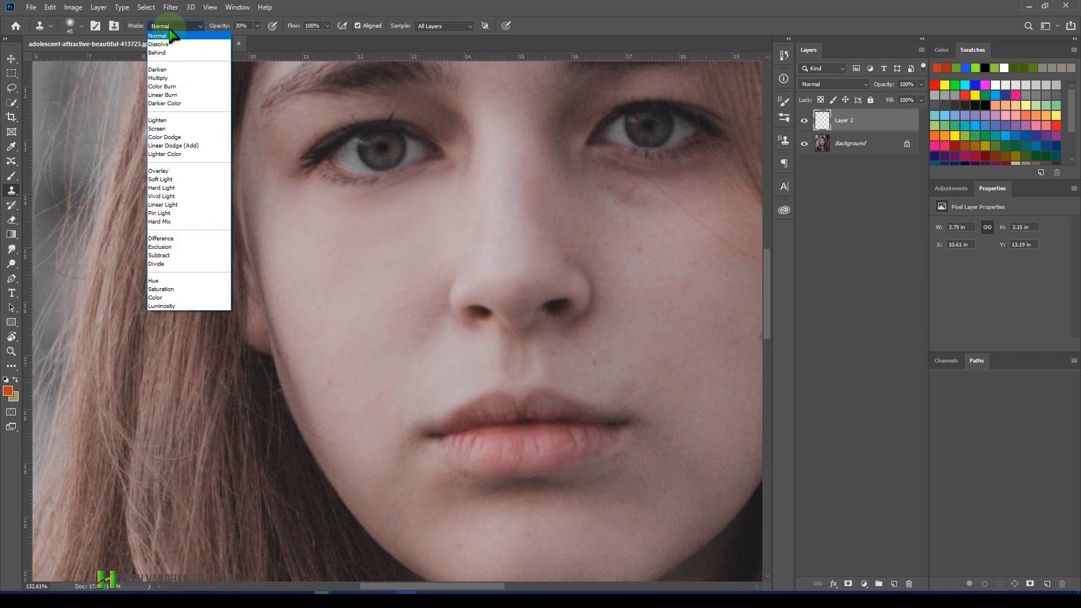
key("super")
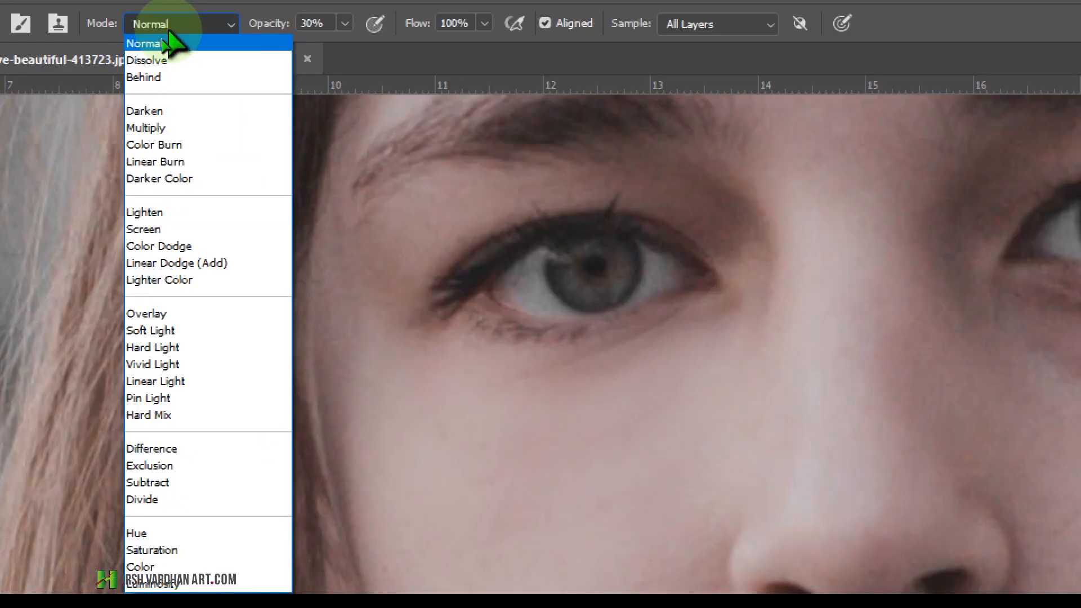
left_click(147, 212)
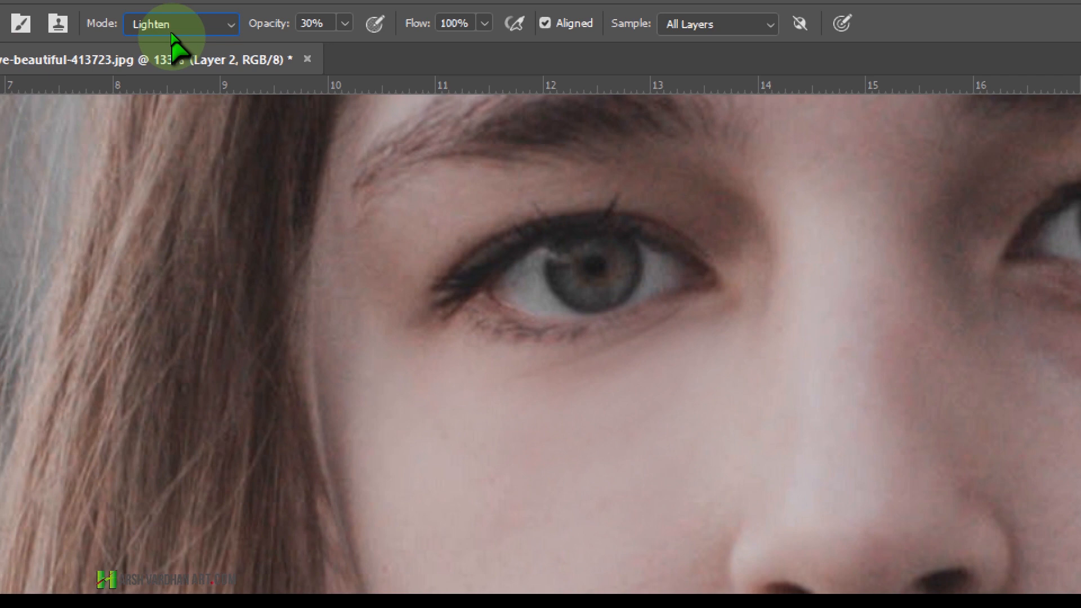
key("super+minus")
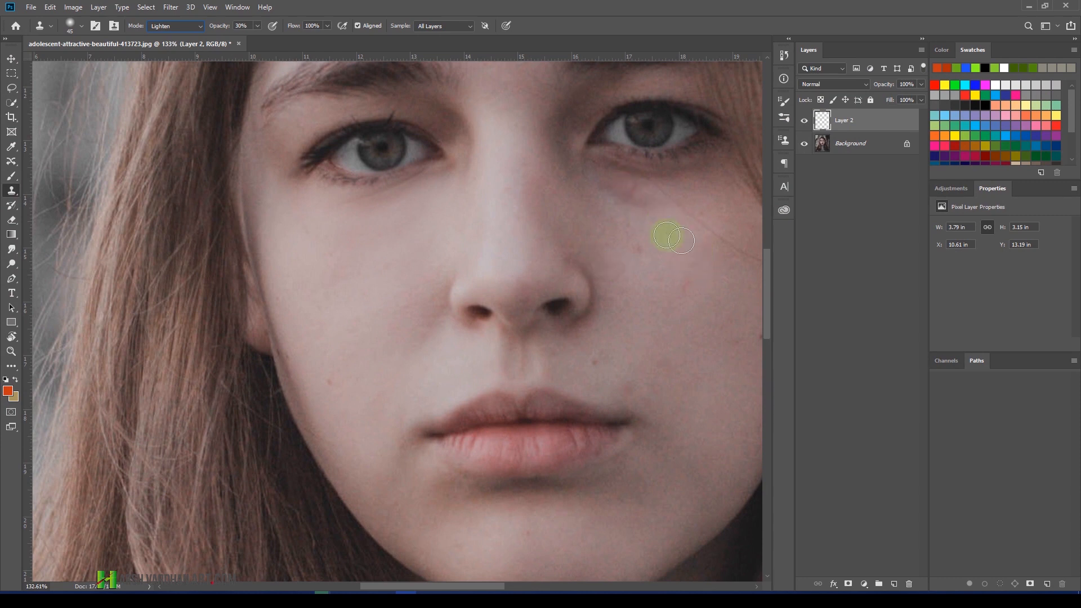
Step: Lighten the remaining dark lines beneath the image's left eye with sampled cheek skin, reducing the brush size to 25
key("ctrl+space")
left_click_drag(667, 204, 700, 218)
key("ctrl+space")
left_click_drag(618, 240, 575, 238)
key("ctrl+space")
left_click_drag(261, 221, 286, 224)
key("ctrl+space")
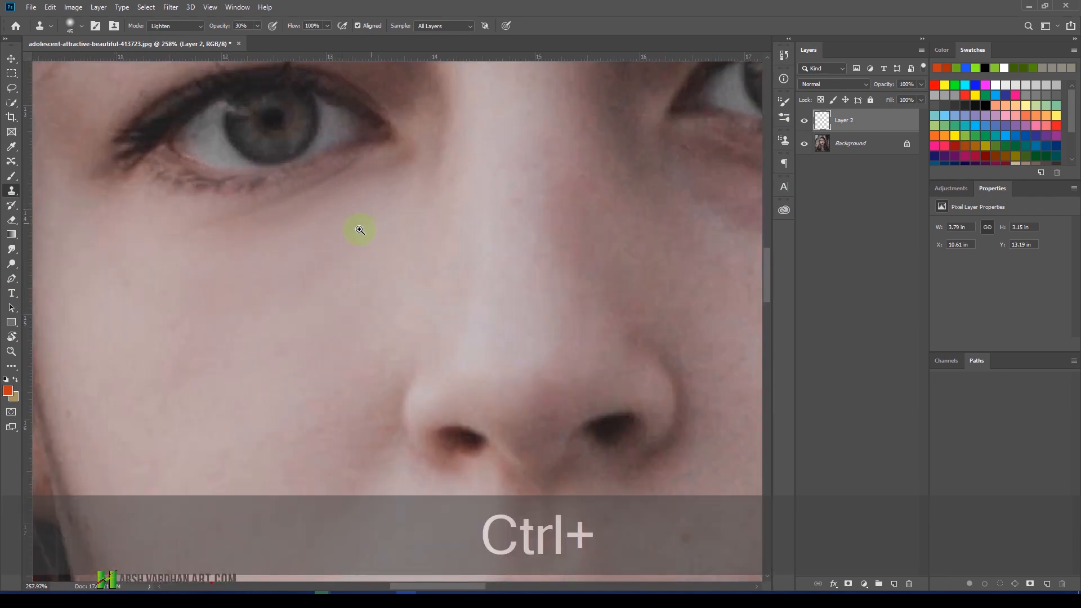
left_click_drag(357, 229, 420, 230)
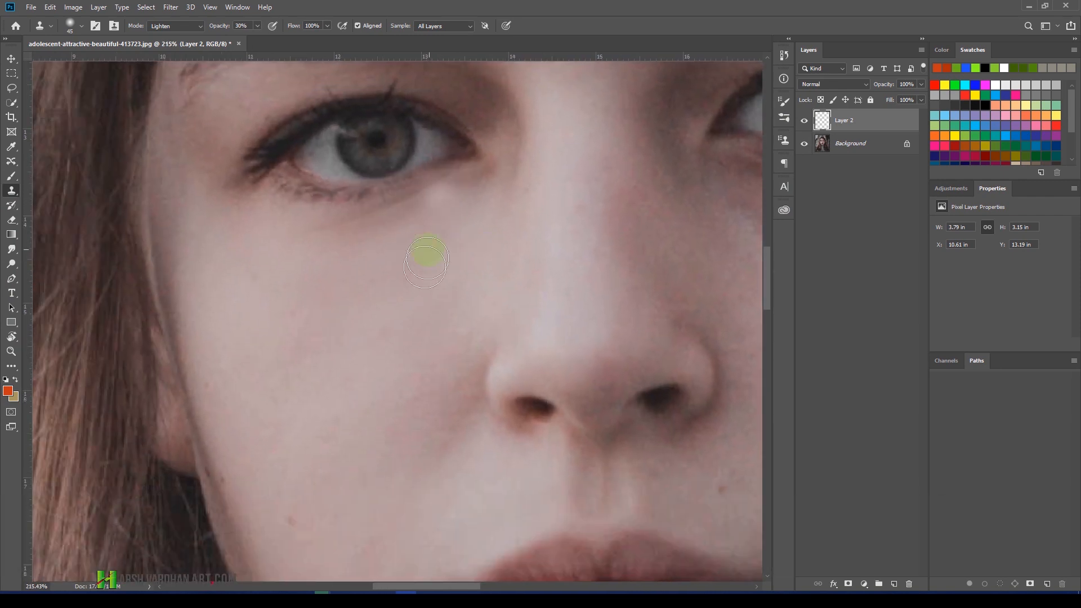
left_click(429, 251, "alt")
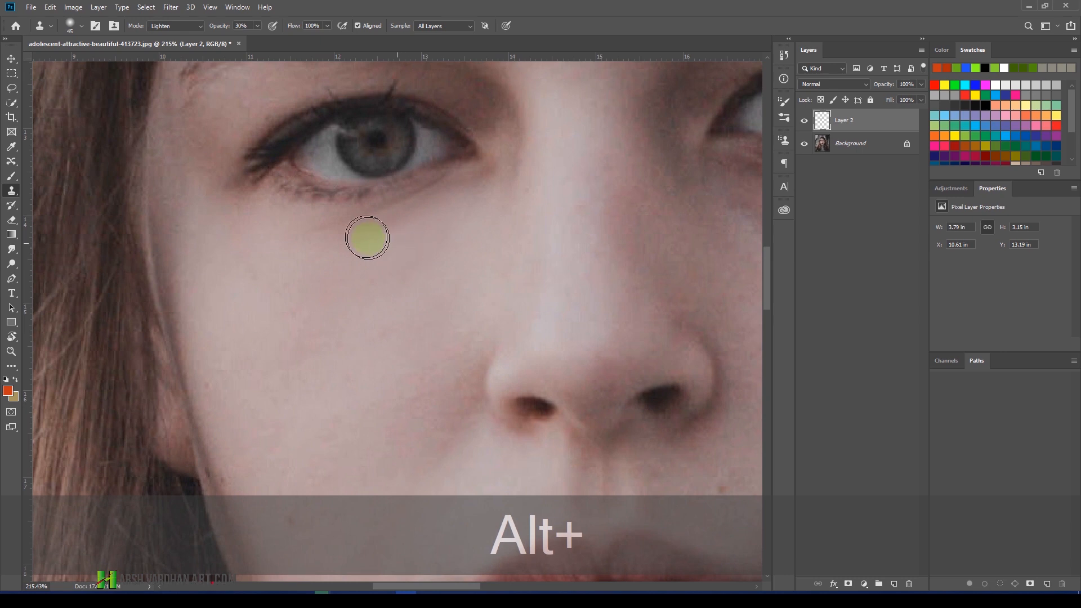
key("bracketleft")
key("bracketleft")
key("bracketleft")
key("bracketleft")
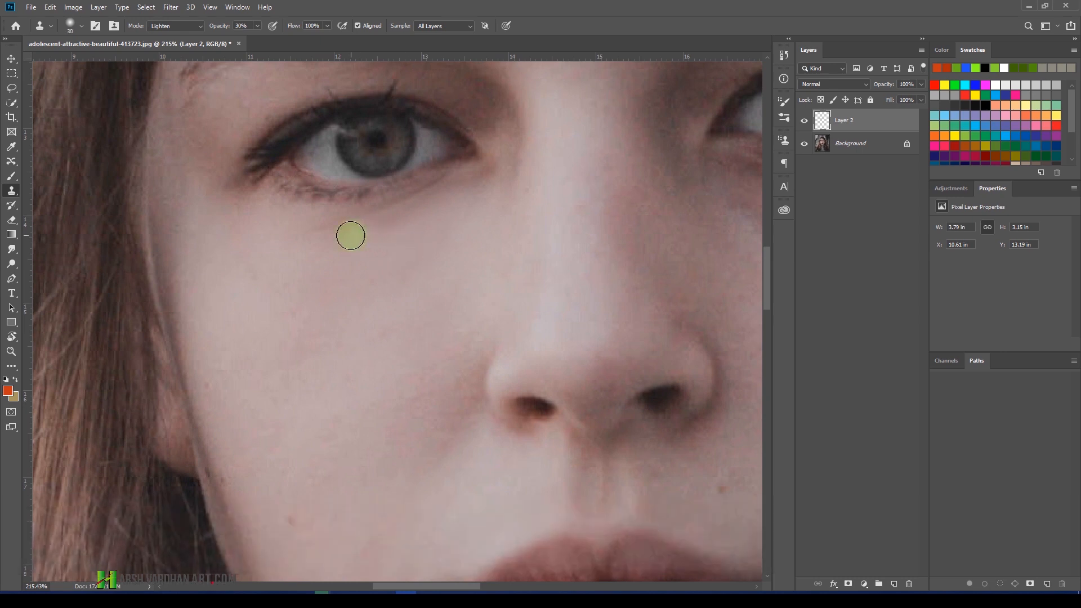
mouse_move(320, 231)
left_mouse_down()
mouse_move(443, 187)
mouse_move(312, 238)
mouse_move(462, 217)
mouse_move(449, 253)
left_mouse_up()
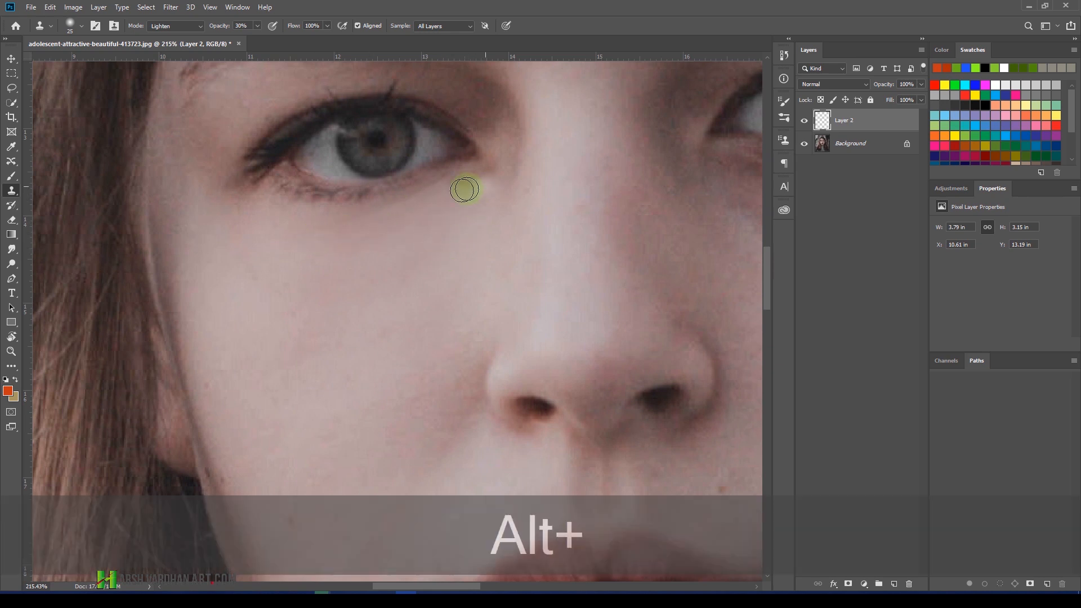
mouse_move(463, 188)
left_mouse_down()
mouse_move(438, 199)
mouse_move(494, 176)
mouse_move(369, 242)
mouse_move(333, 235)
mouse_move(432, 203)
left_mouse_up()
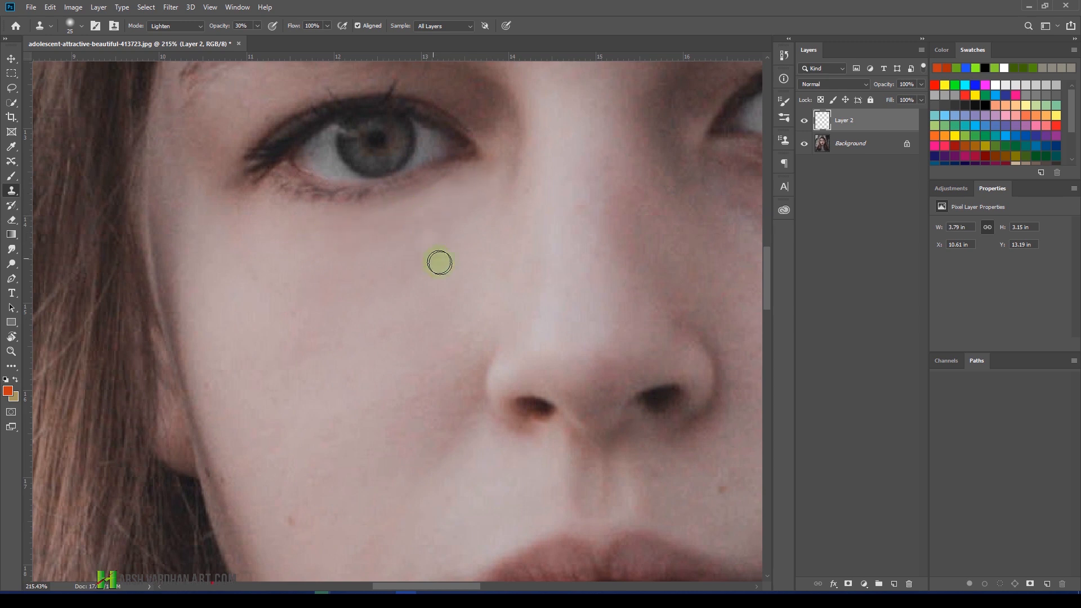
left_click_drag(530, 207, 422, 211)
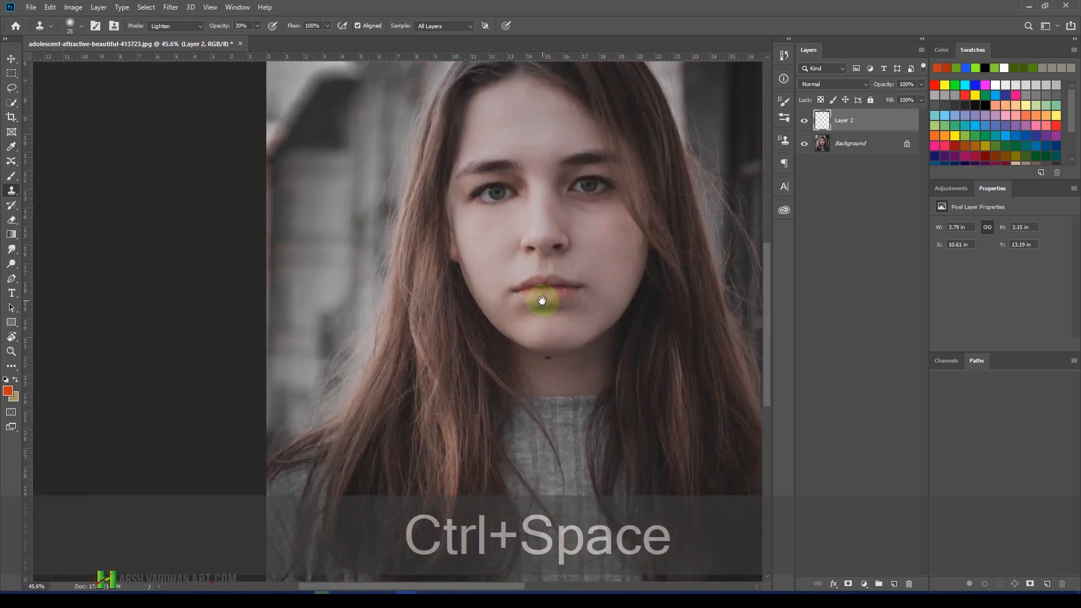
Step: Lighten the shadow between the inner corner of the image's left eye and the nose by cloning the brighter skin nearby
left_click_drag(537, 206, 589, 237)
left_click_drag(550, 163, 512, 140)
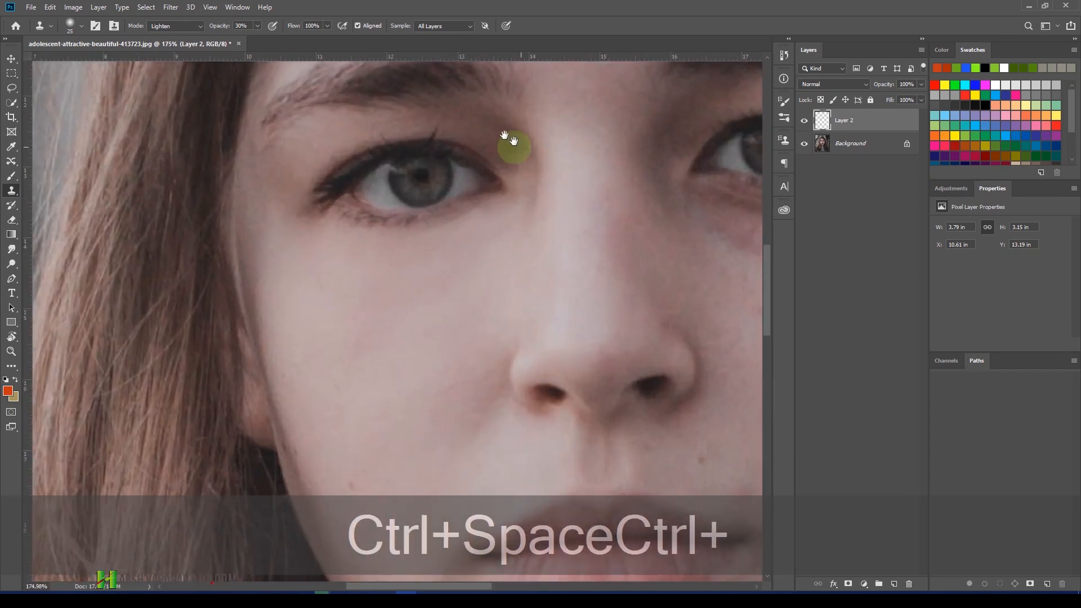
left_click(536, 263)
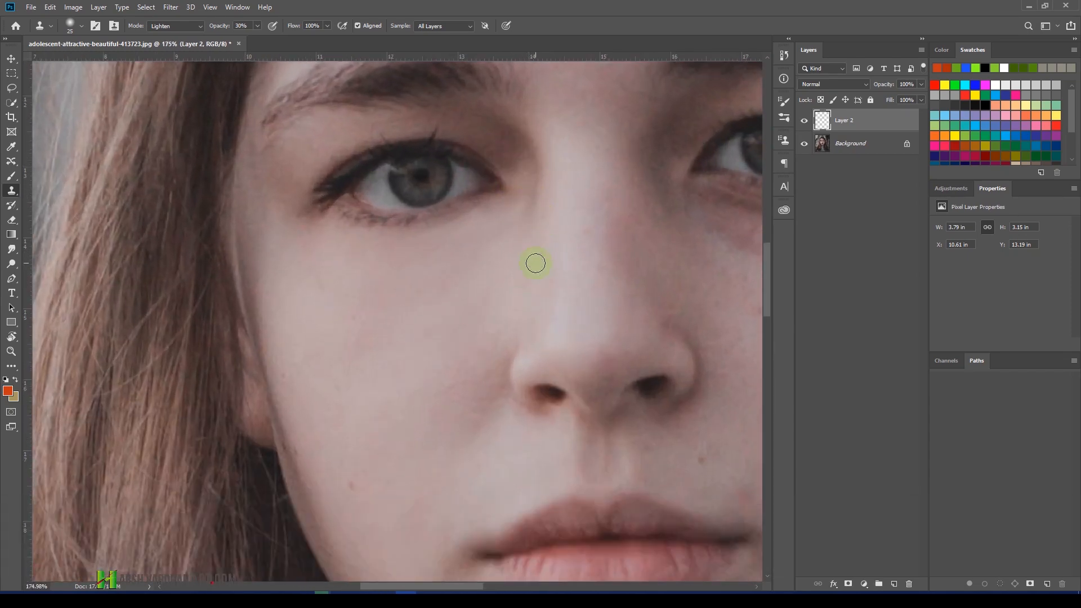
left_click(526, 218, "alt")
left_click(497, 136)
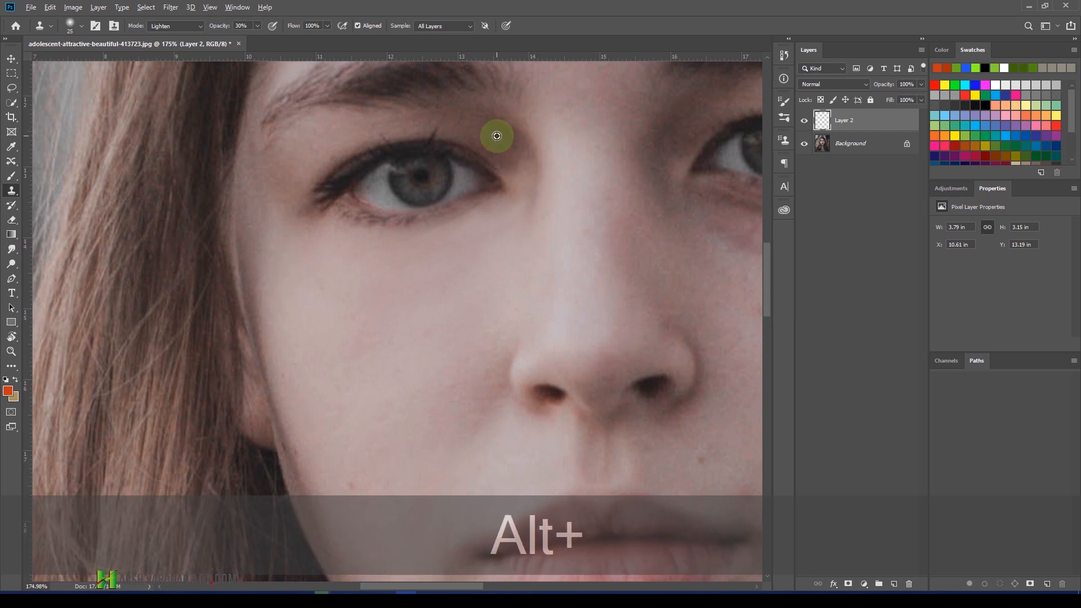
left_click(510, 210, "alt")
mouse_move(529, 200)
left_mouse_down()
mouse_move(534, 174)
mouse_move(526, 254)
left_mouse_up()
left_click(533, 222, "alt")
mouse_move(523, 152)
left_mouse_down()
mouse_move(521, 177)
mouse_move(499, 151)
mouse_move(530, 224)
mouse_move(506, 123)
mouse_move(493, 119)
mouse_move(522, 149)
mouse_move(535, 197)
mouse_move(528, 229)
left_mouse_up()
Step: Clone brighter skin from the nose bridge over the shadow between the inner brow and the image's left eye
left_click(538, 234, "alt")
left_click(555, 229, "alt")
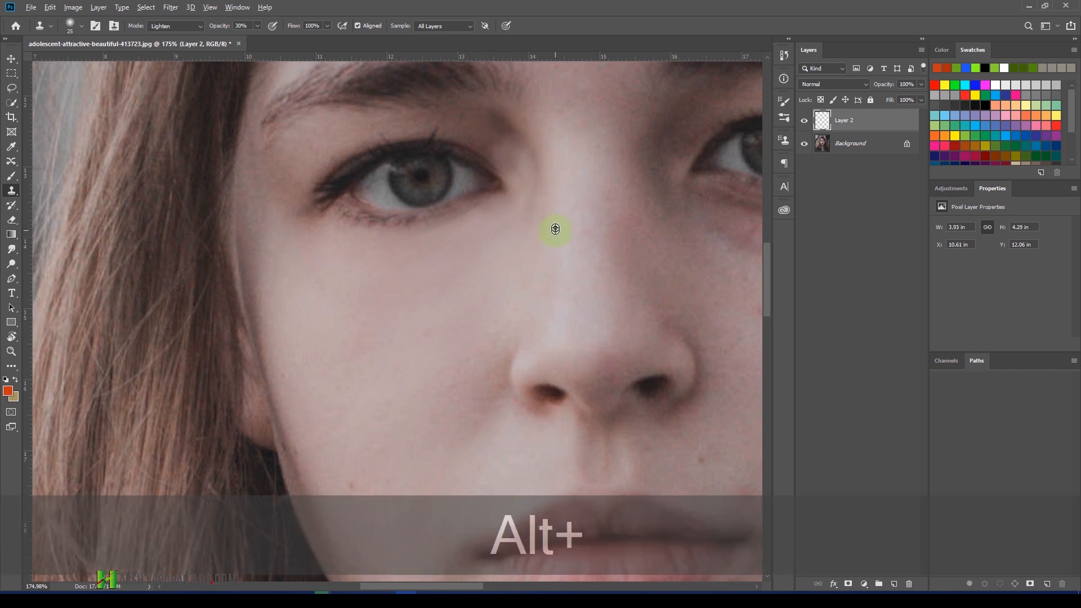
left_click(544, 115, "alt")
mouse_move(487, 117)
left_mouse_down()
mouse_move(536, 145)
mouse_move(480, 118)
mouse_move(544, 163)
mouse_move(492, 140)
mouse_move(530, 154)
mouse_move(538, 183)
left_mouse_up()
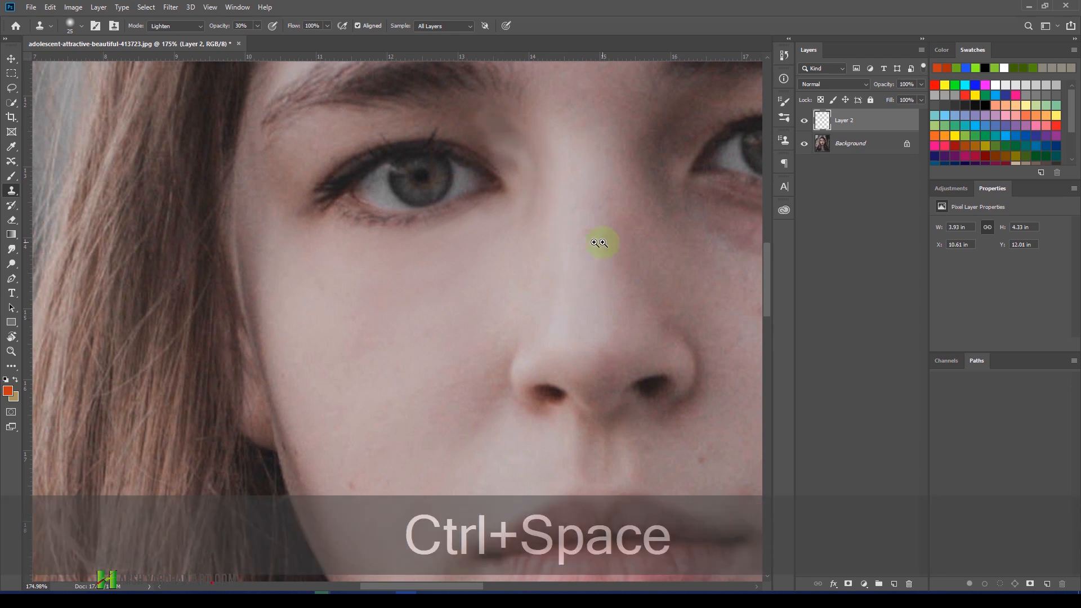
Step: Smooth the side of the nose bridge beside the image's left eye with skin sampled from the bridge, and check the whole face
mouse_move(603, 244)
left_mouse_down()
mouse_move(554, 244)
mouse_move(623, 234)
mouse_move(623, 251)
left_mouse_up()
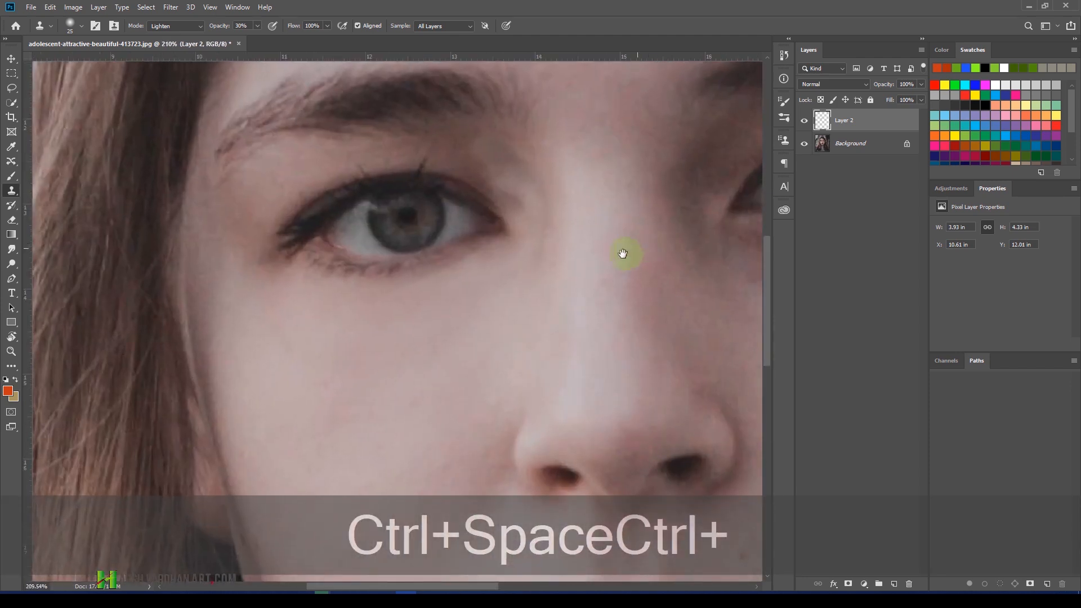
left_click(554, 157, "alt")
mouse_move(533, 178)
left_mouse_down()
mouse_move(539, 214)
mouse_move(495, 178)
mouse_move(513, 203)
mouse_move(544, 207)
left_mouse_up()
left_click(579, 167, "alt")
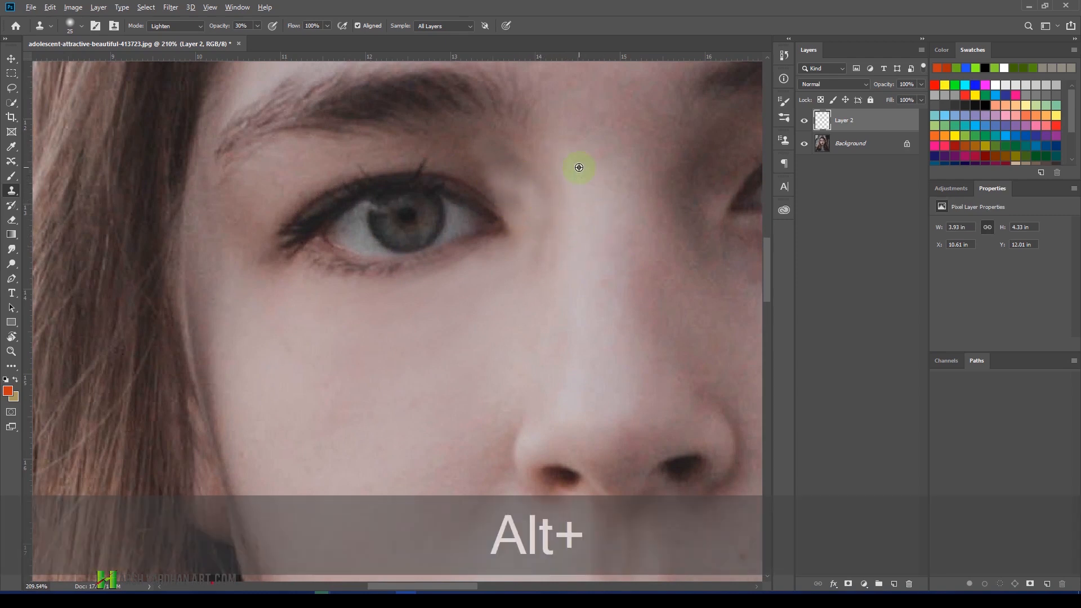
left_click_drag(545, 228, 543, 283)
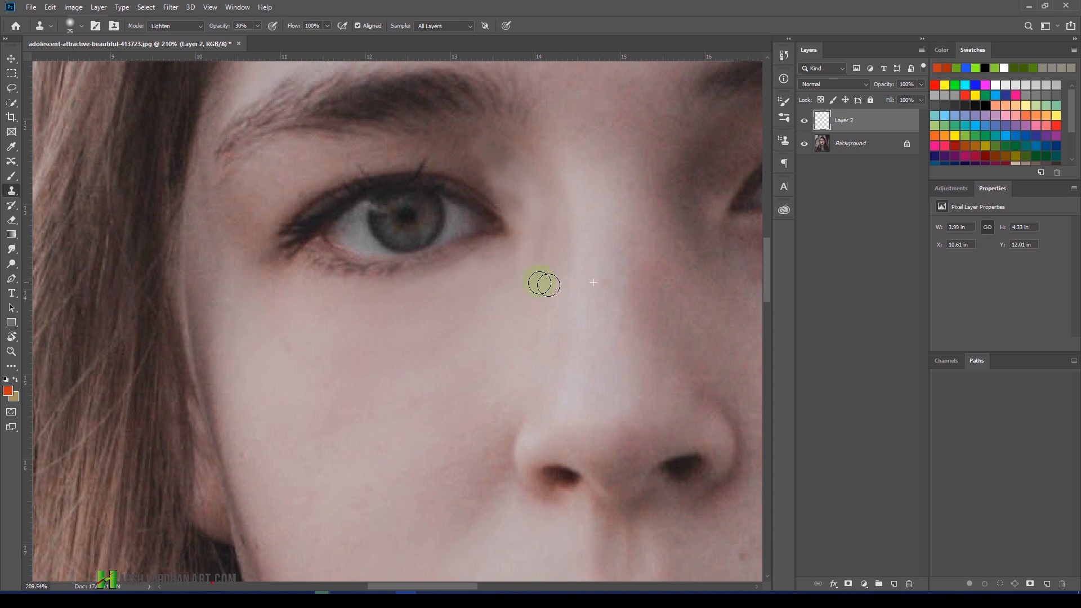
mouse_move(613, 196)
left_mouse_down()
mouse_move(616, 304)
mouse_move(529, 298)
left_mouse_up()
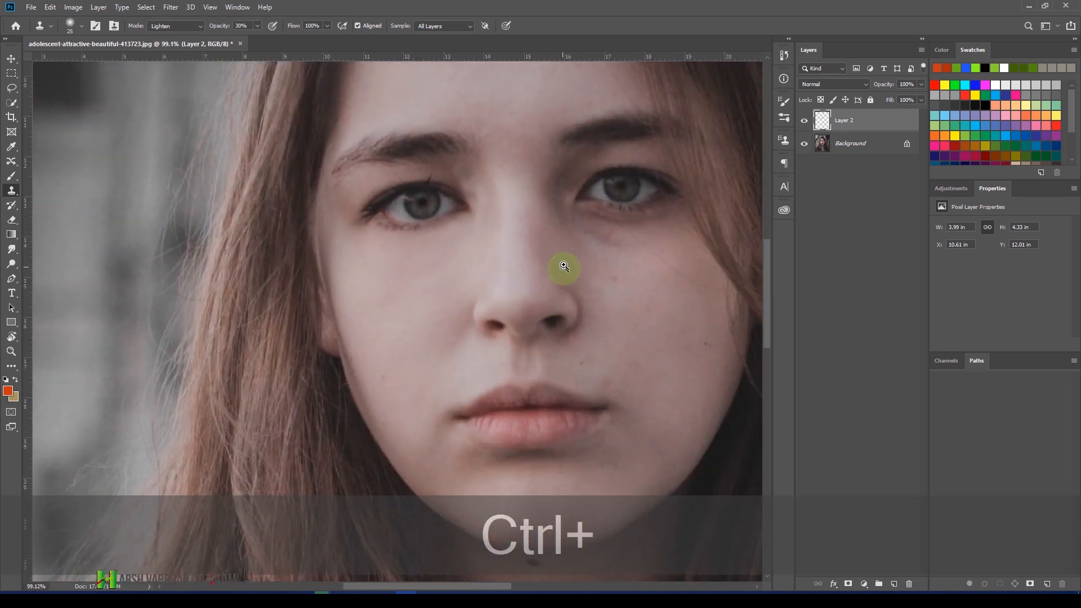
scroll(563, 263, "down", 2)
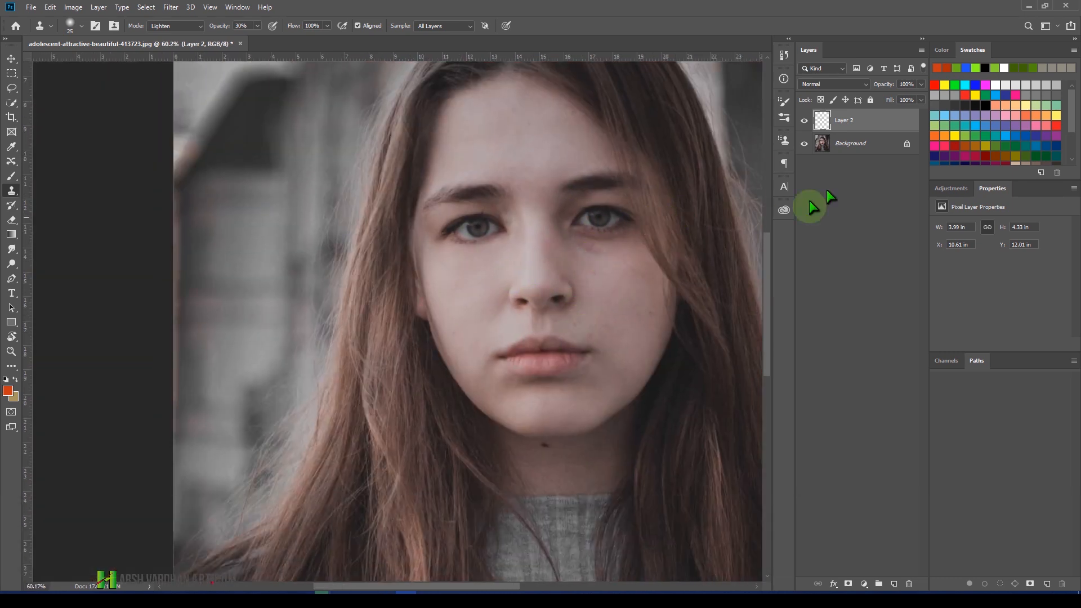
key("ctrl+space")
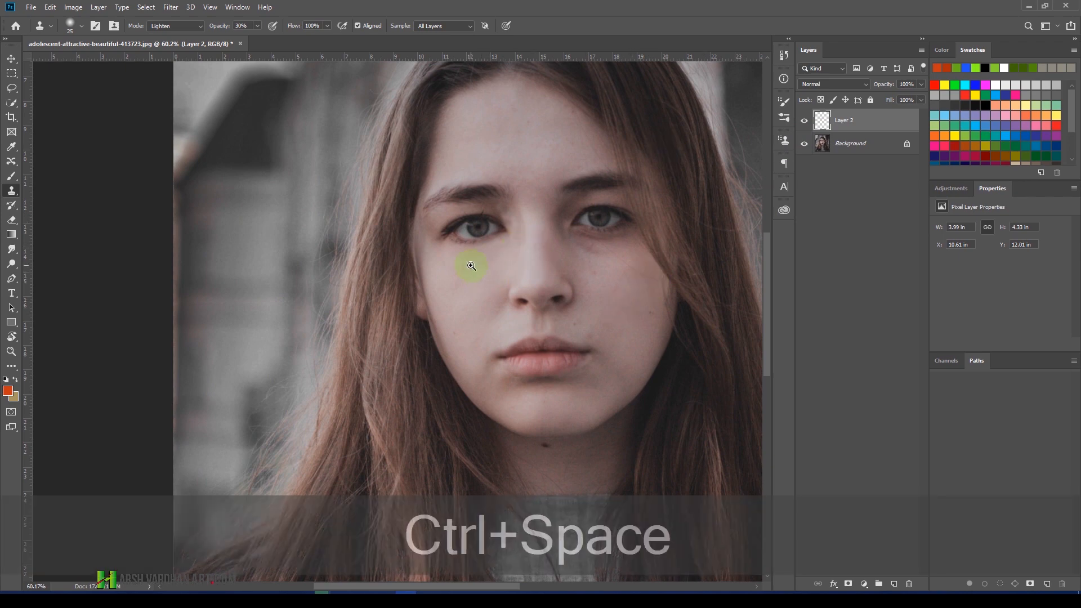
Step: Reduce the opacity of Layer 2 to 46% to soften the retouching under the image's left eye
left_click_drag(471, 261, 496, 285)
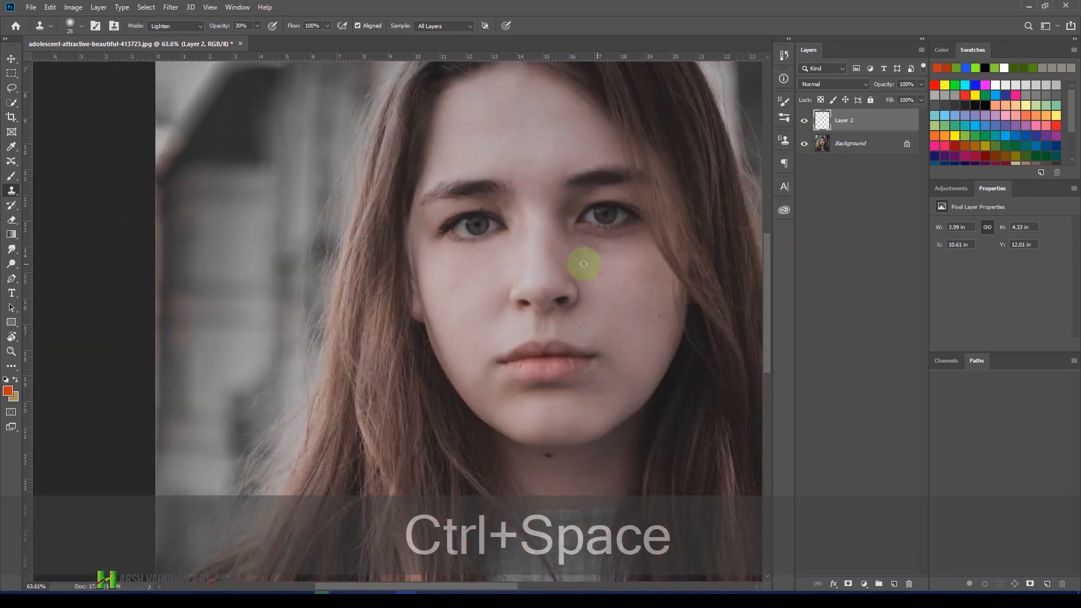
key("ctrl+space")
left_click_drag(521, 224, 575, 229)
left_click_drag(514, 205, 485, 225)
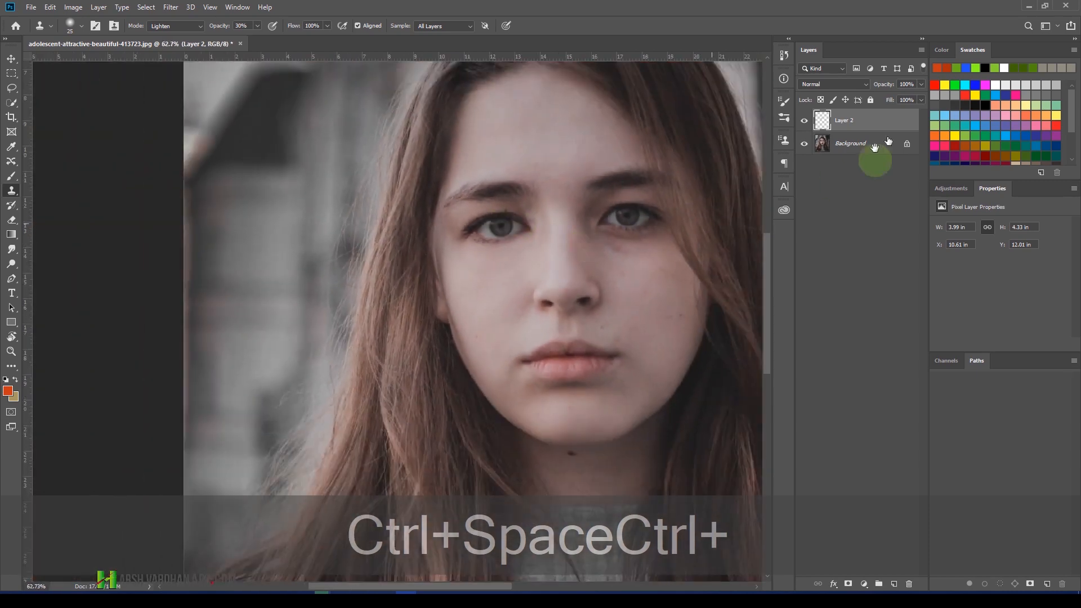
left_click(921, 84)
mouse_move(923, 97)
left_mouse_down()
mouse_move(839, 102)
mouse_move(893, 99)
left_mouse_up()
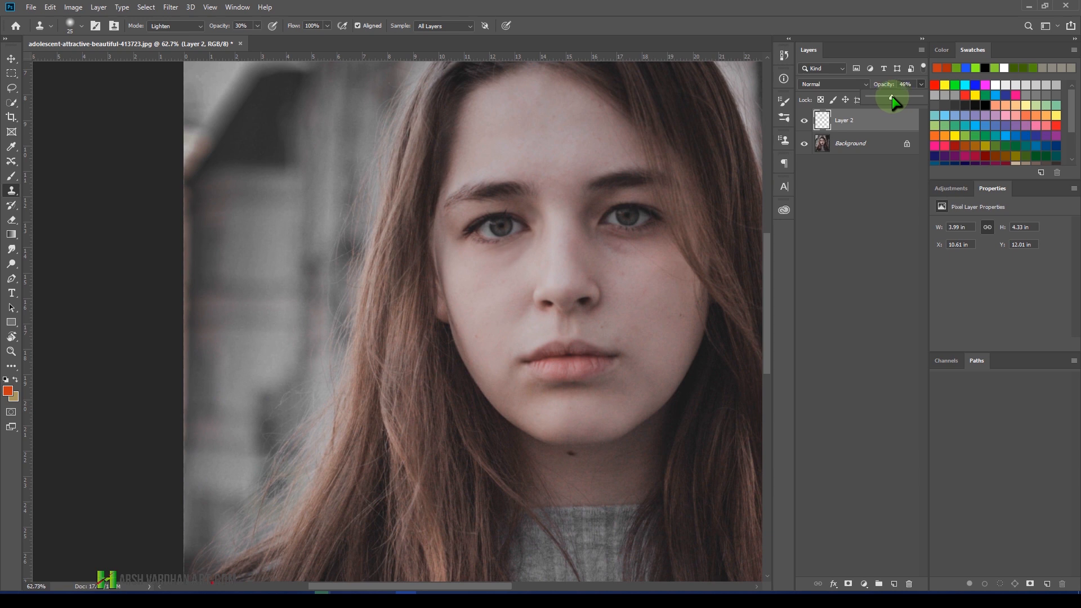
left_click(864, 239)
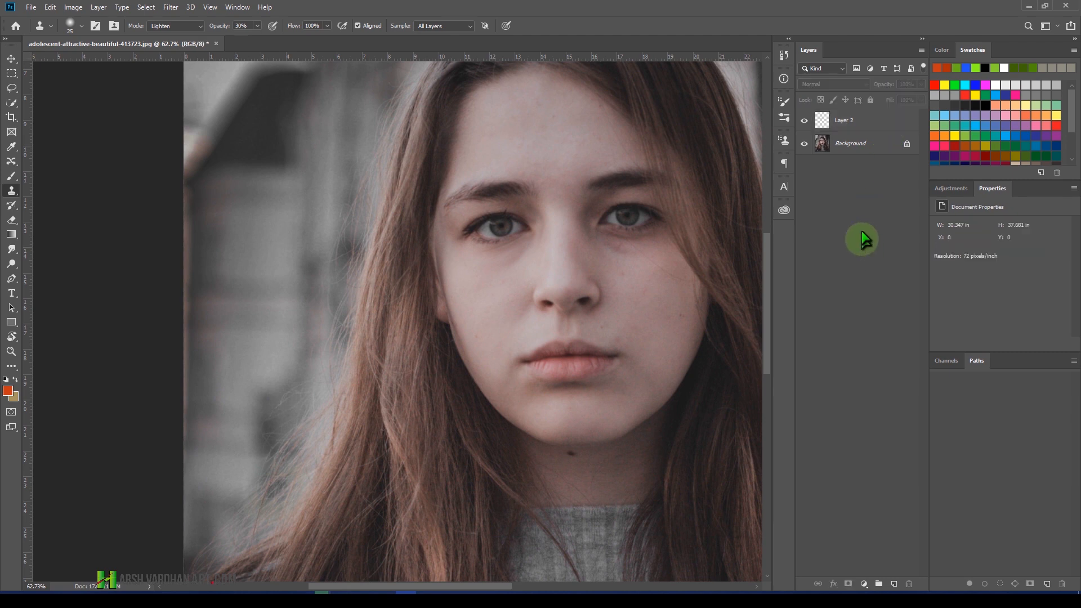
Step: Fine-tune the opacity of Layer 2 slightly upward
left_click(903, 113)
left_click(920, 85)
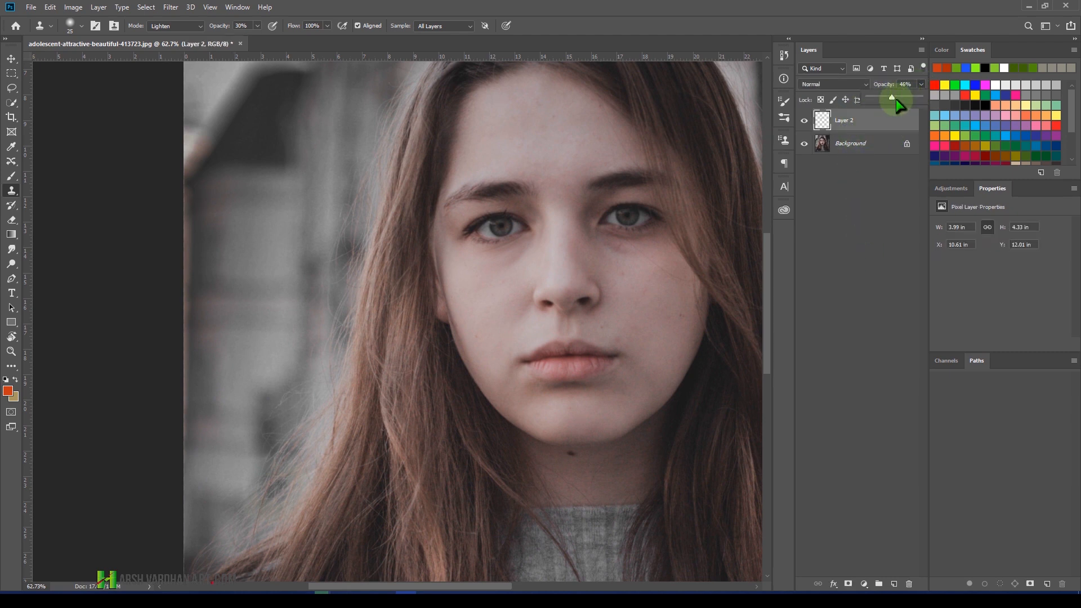
left_click_drag(896, 100, 899, 100)
left_click(859, 203)
Step: Add a new empty layer above Layer 2 and sample clean cheek skin beside the nose, below the image's right eye
key("ctrl+space")
left_click_drag(577, 294, 595, 309)
left_click_drag(659, 233, 508, 236)
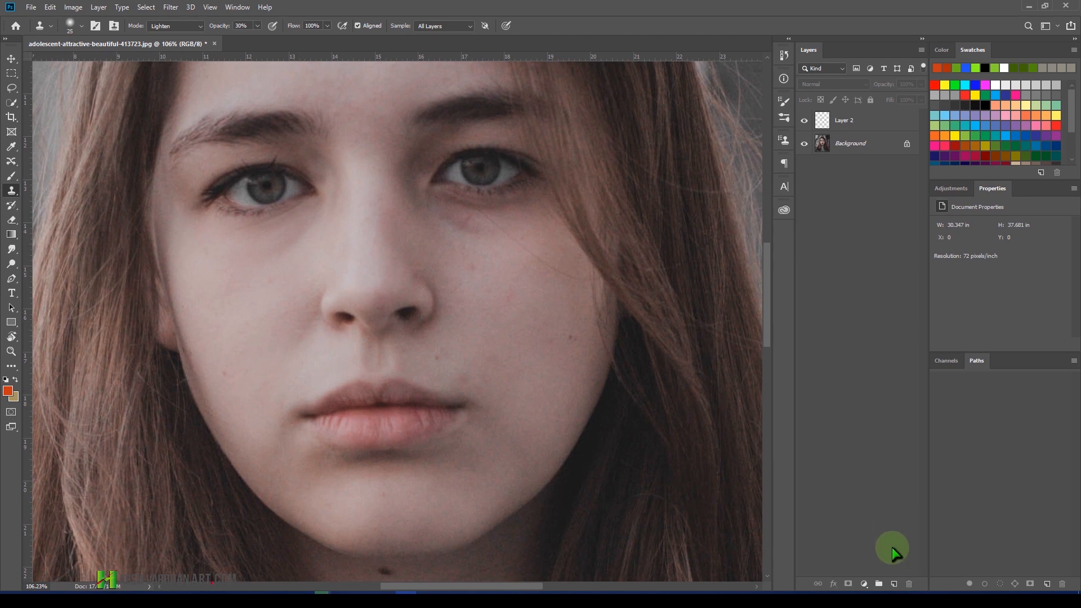
left_click(893, 583)
left_click(482, 258, "ctrl")
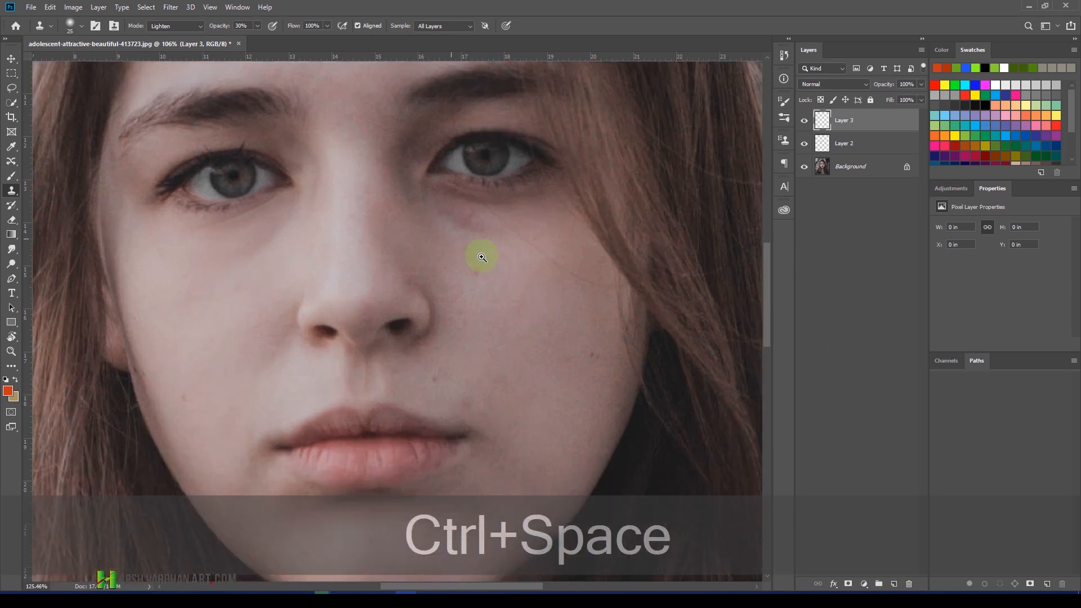
left_click_drag(482, 257, 471, 256)
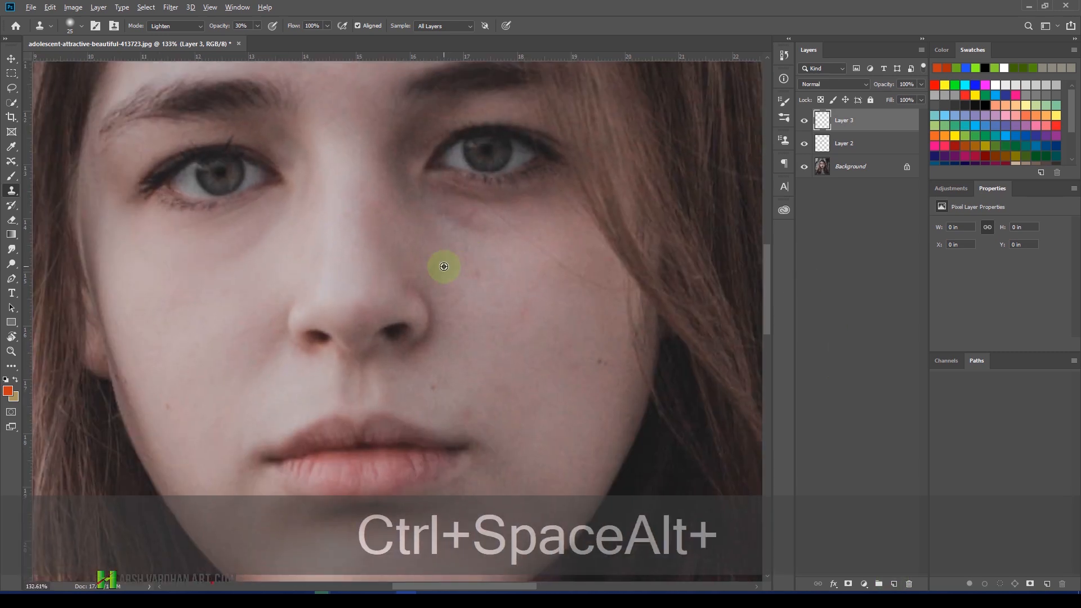
left_click(444, 266, "alt")
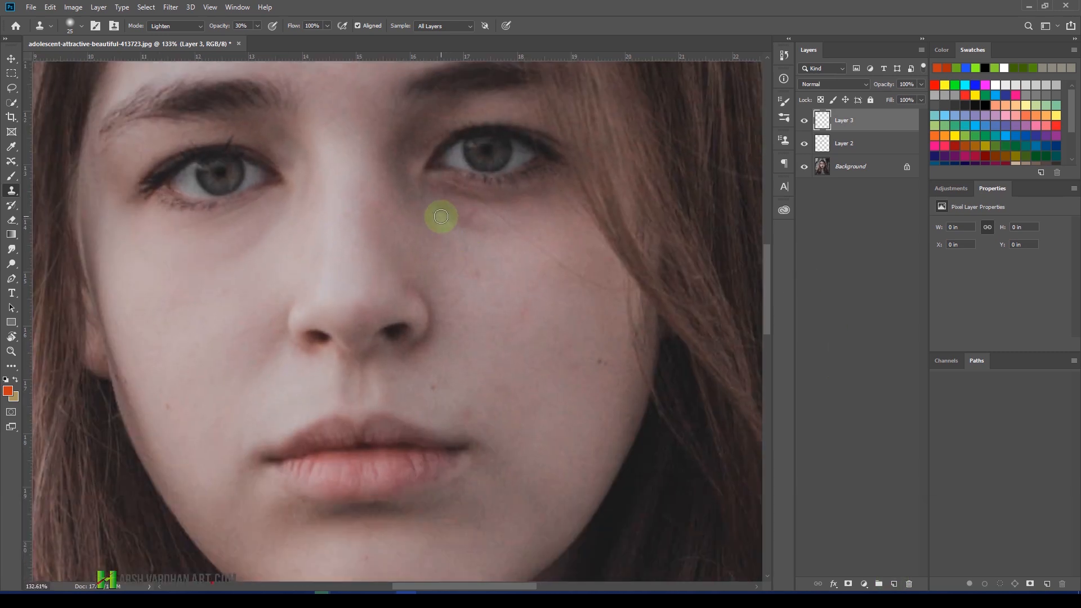
Step: Enlarge the Clone Stamp brush to 50 and lighten the dark circle beneath the image's right eye with the sampled skin
key("bracketright")
key("bracketright")
key("bracketright")
key("bracketright")
key("bracketright")
mouse_move(446, 219)
left_mouse_down()
mouse_move(502, 235)
mouse_move(440, 208)
mouse_move(541, 230)
mouse_move(437, 199)
mouse_move(546, 212)
mouse_move(431, 192)
mouse_move(493, 244)
mouse_move(451, 226)
mouse_move(488, 234)
mouse_move(442, 213)
mouse_move(514, 244)
mouse_move(441, 212)
mouse_move(440, 238)
left_mouse_up()
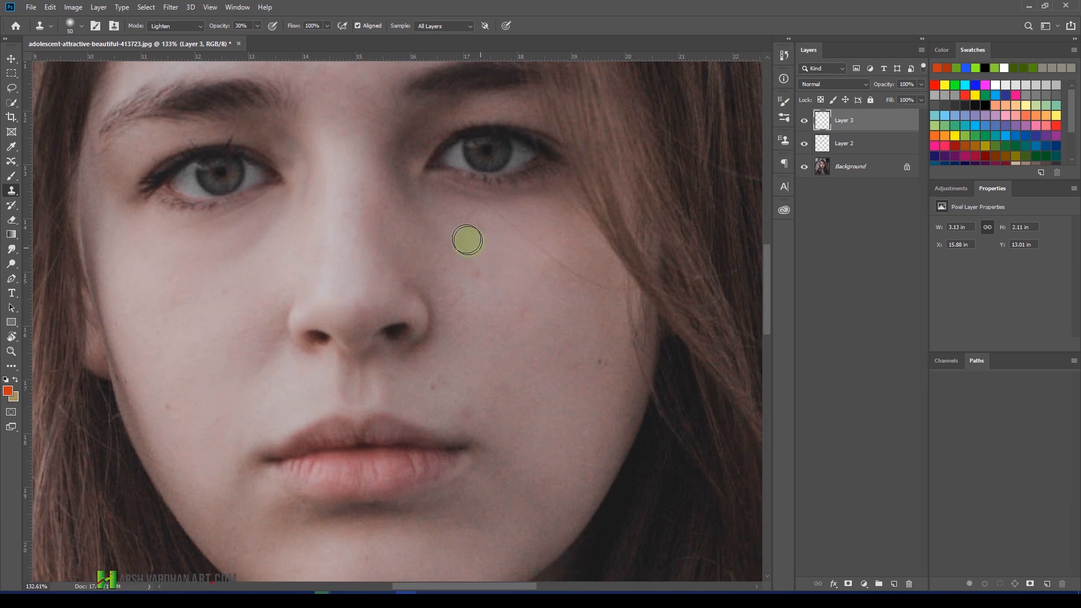
Step: Compare the area beneath the image's right eye with Layer 3 hidden and shown, both close up and across the whole face
left_click_drag(591, 206, 468, 209)
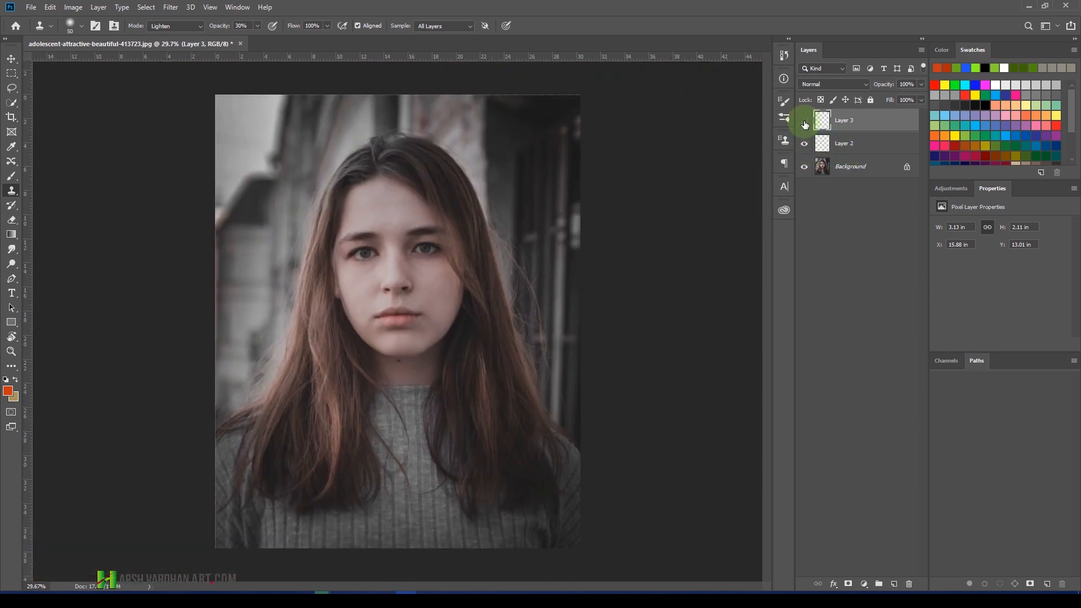
key("ctrl+space")
left_click_drag(486, 278, 536, 302)
left_click_drag(413, 285, 507, 278)
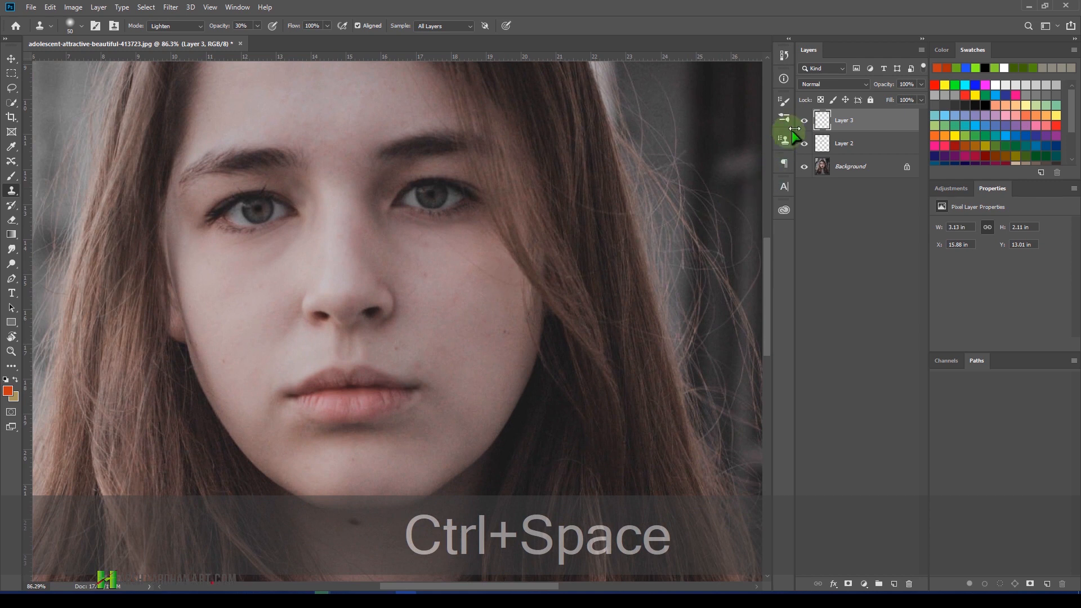
left_click(805, 121)
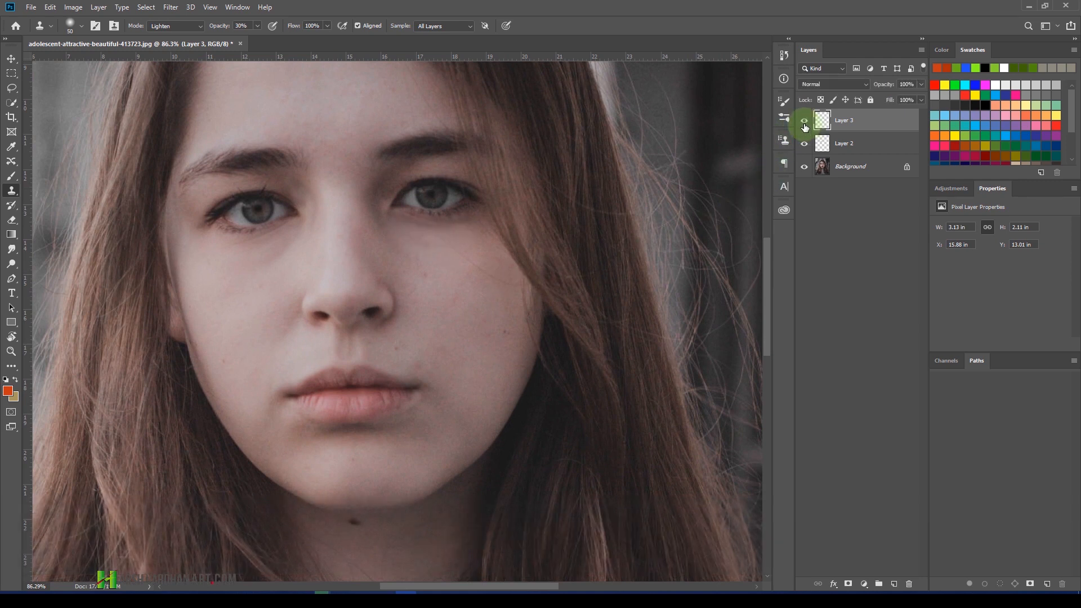
left_click(804, 123)
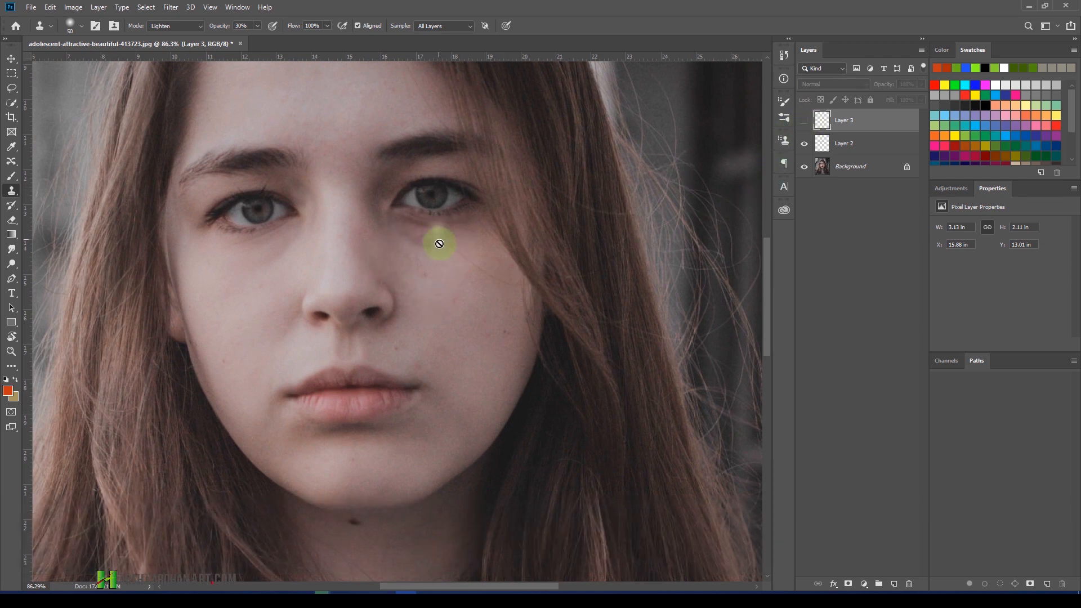
left_click_drag(414, 228, 457, 253)
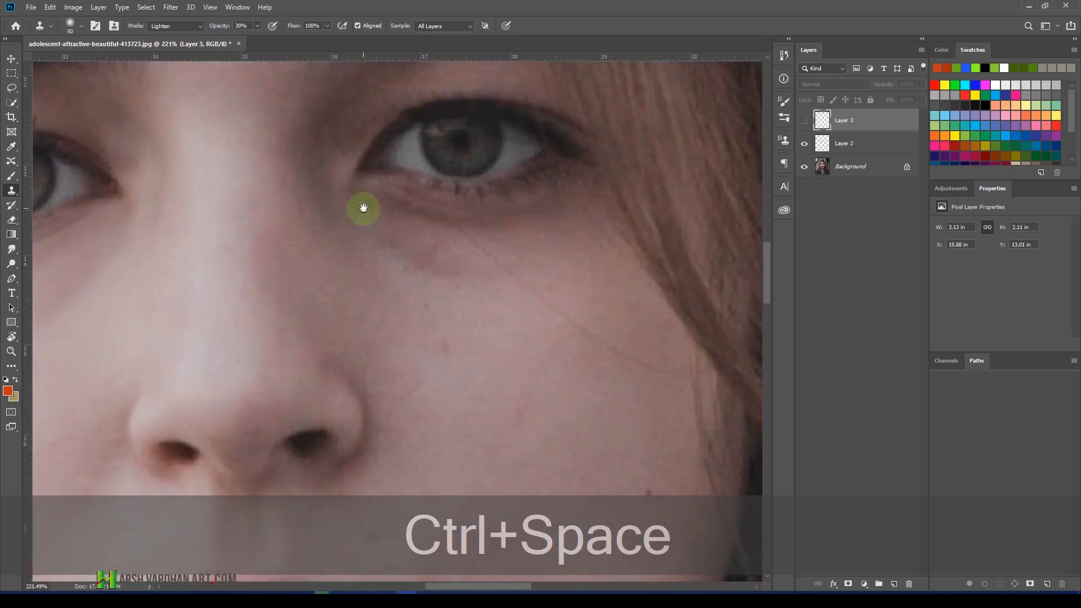
mouse_move(574, 236)
left_mouse_down()
mouse_move(535, 238)
mouse_move(550, 316)
left_mouse_up()
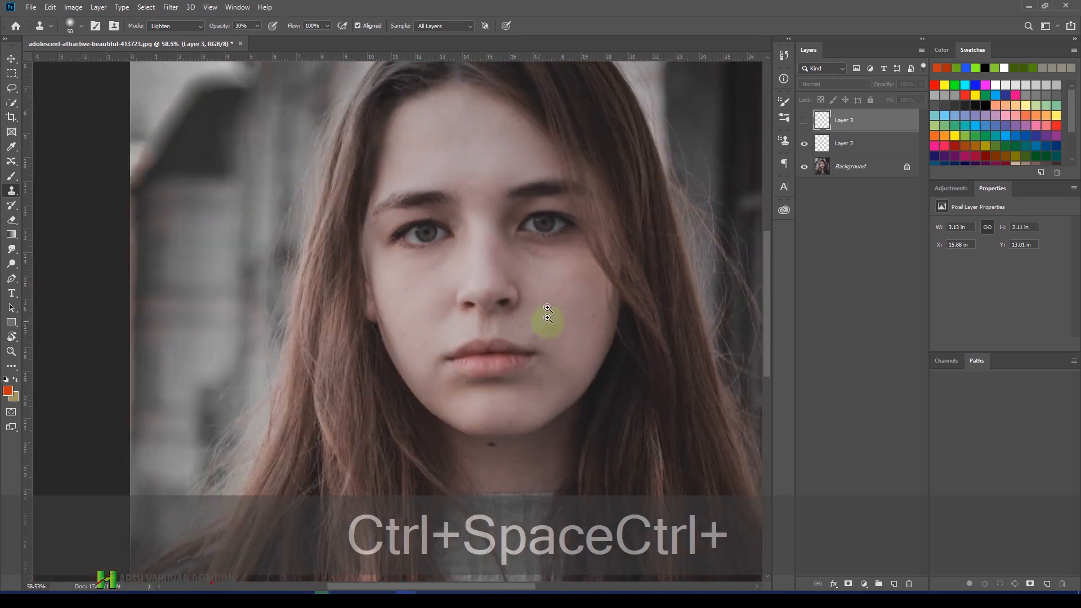
left_click(805, 120)
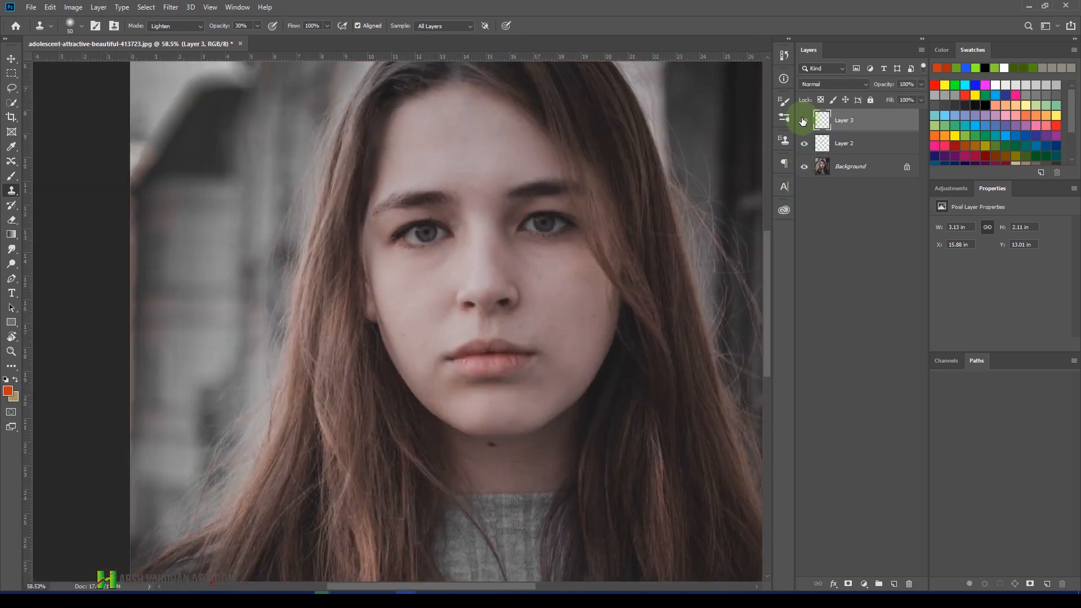
left_click(804, 121)
left_click(805, 121)
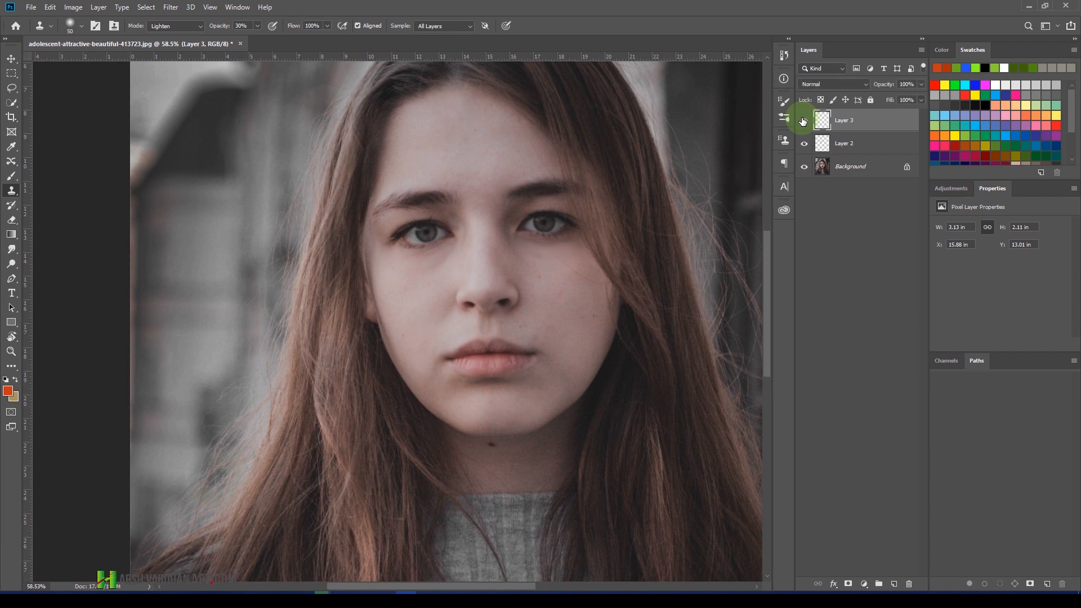